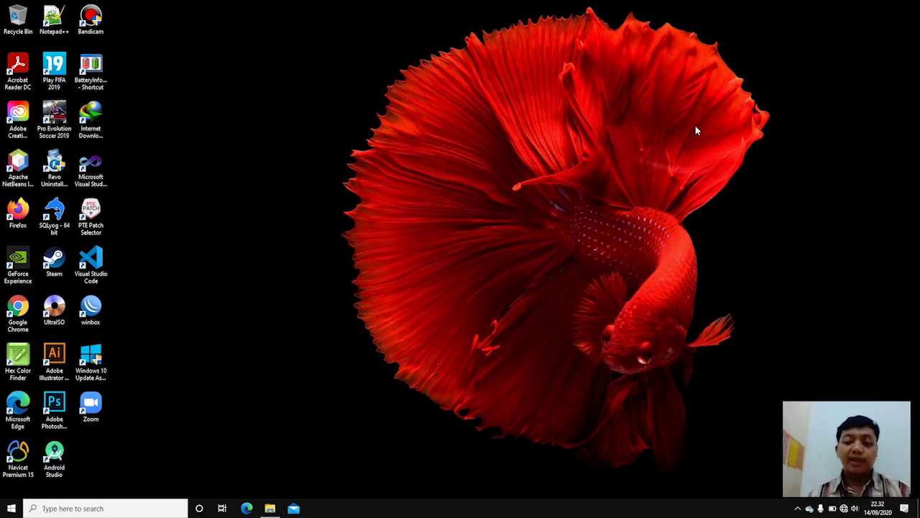
pyautogui.rightClick(498, 118)
pyautogui.click(519, 148)
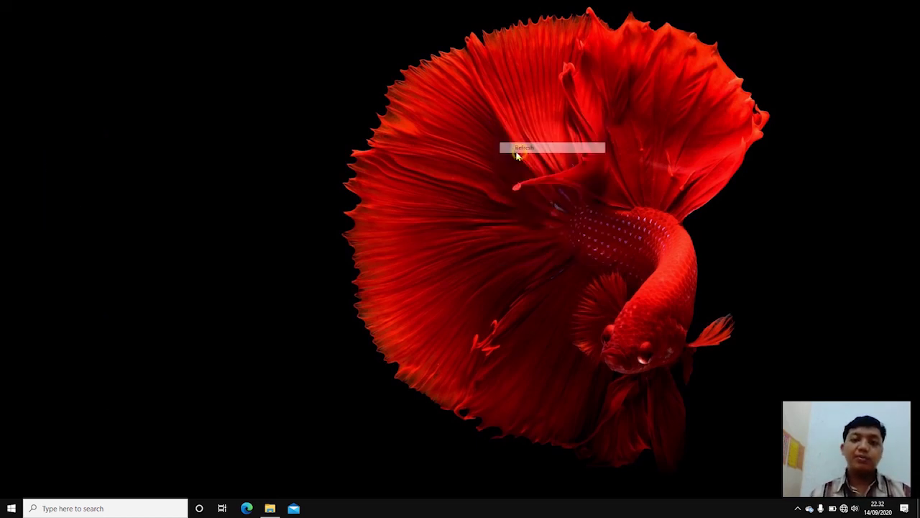
# Open Visual Studio 2010 and create a Visual Basic Windows Forms Application project named WindowsApplication1.
pyautogui.doubleClick(104, 172)
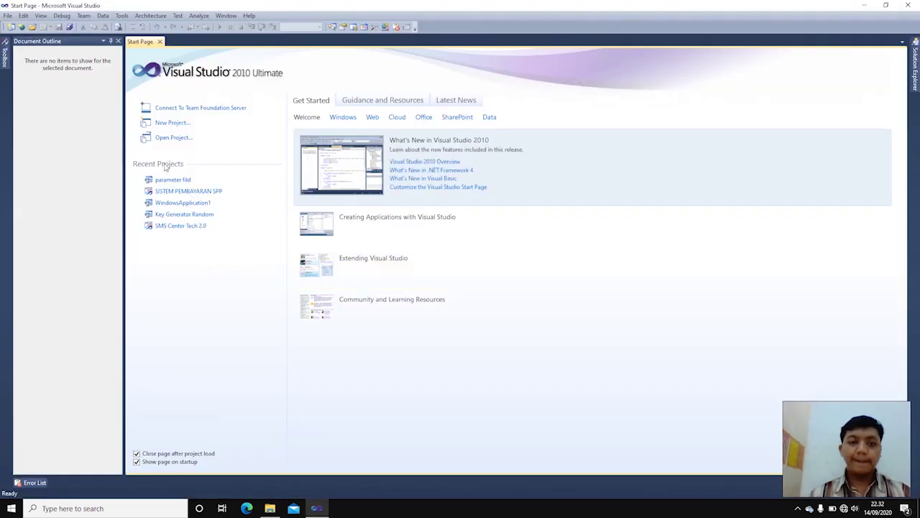
pyautogui.click(171, 122)
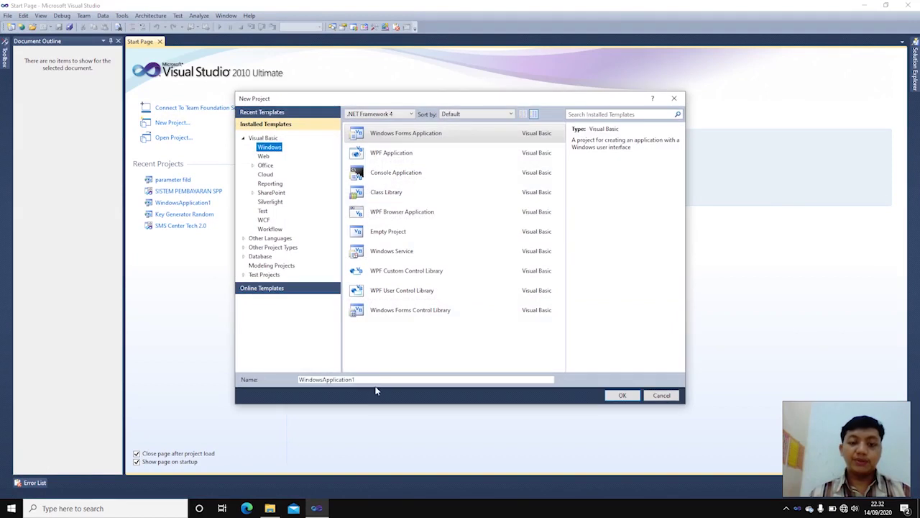
pyautogui.moveTo(379, 379); pyautogui.dragTo(237, 373)
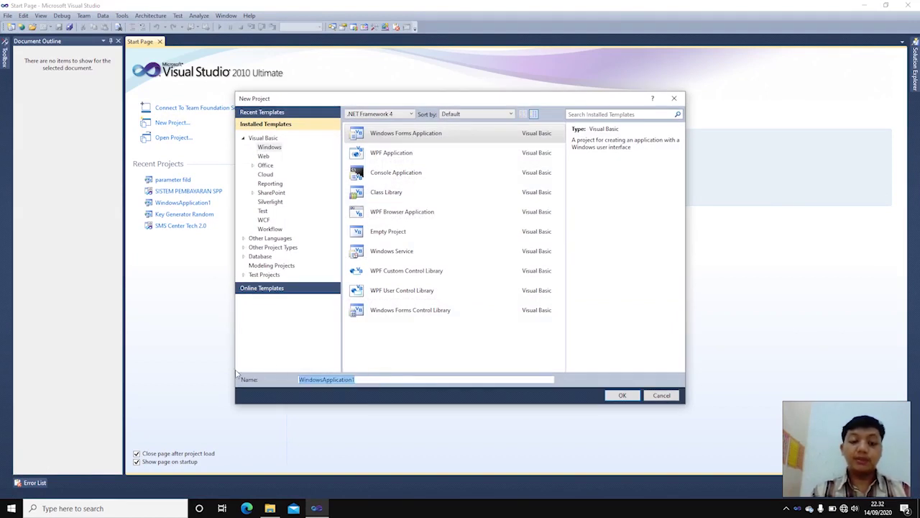
pyautogui.click(621, 397)
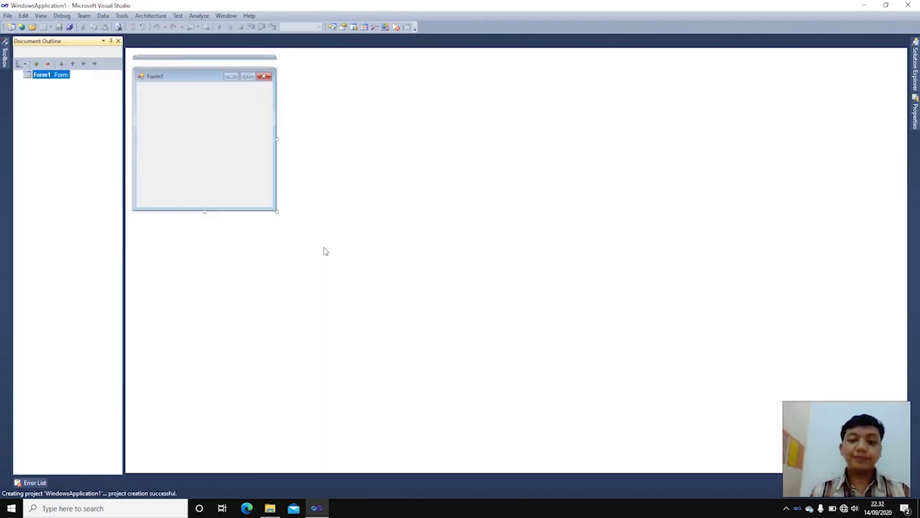
# Auto-hide the Document Outline pane and enlarge Form1 to about 777 by 767 pixels.
pyautogui.click(112, 54)
pyautogui.moveTo(165, 212); pyautogui.dragTo(407, 419)
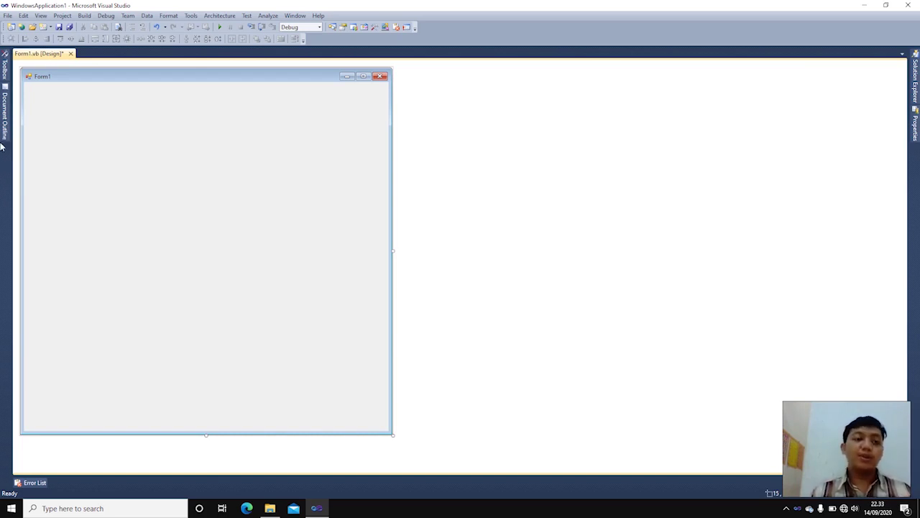
pyautogui.click(5, 108)
pyautogui.click(240, 214)
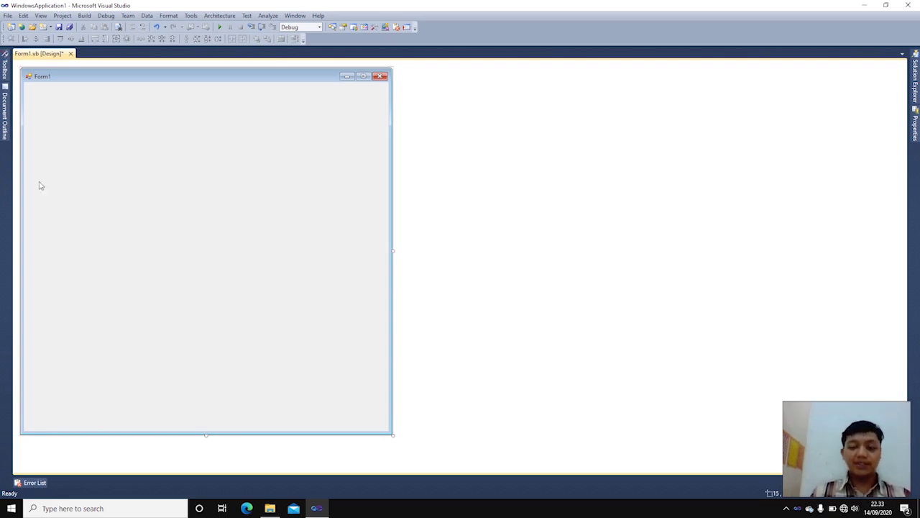
# Keep the Toolbox permanently open, collapse its Reporting group and expand the All Windows Forms group.
pyautogui.click(4, 75)
pyautogui.click(141, 54)
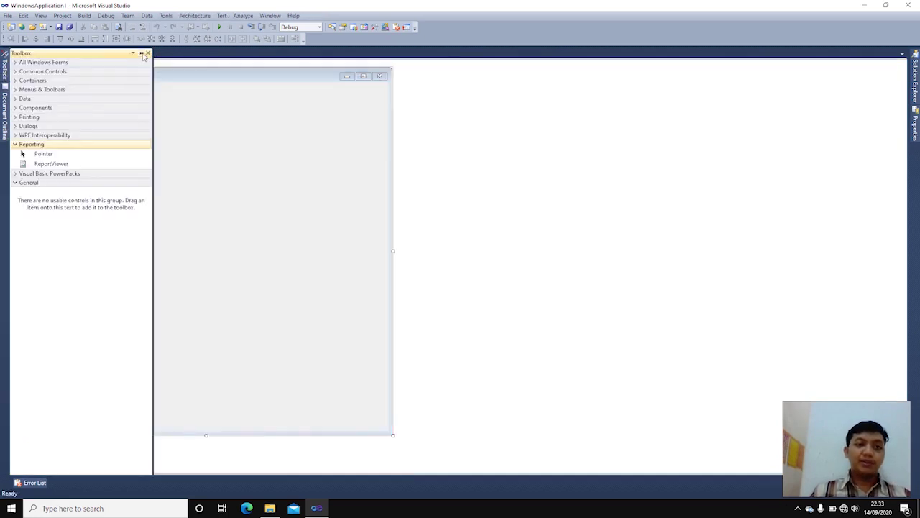
pyautogui.click(17, 143)
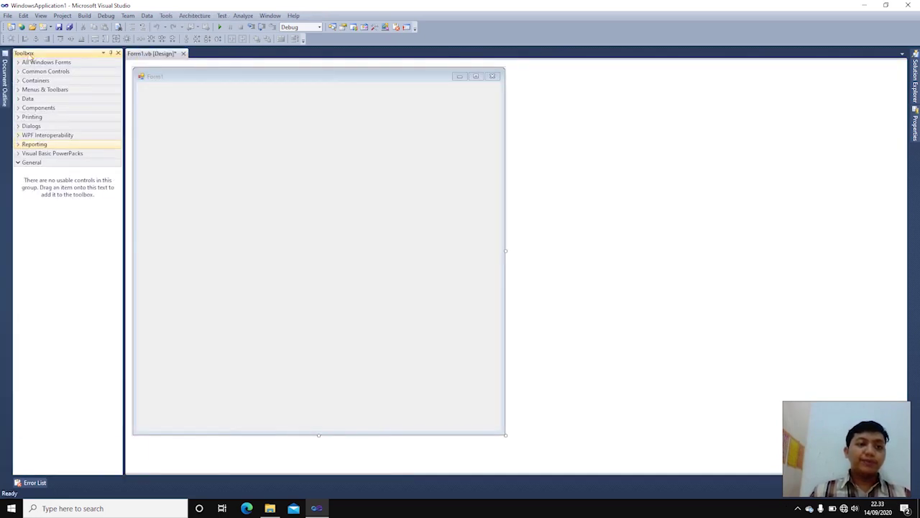
pyautogui.click(30, 61)
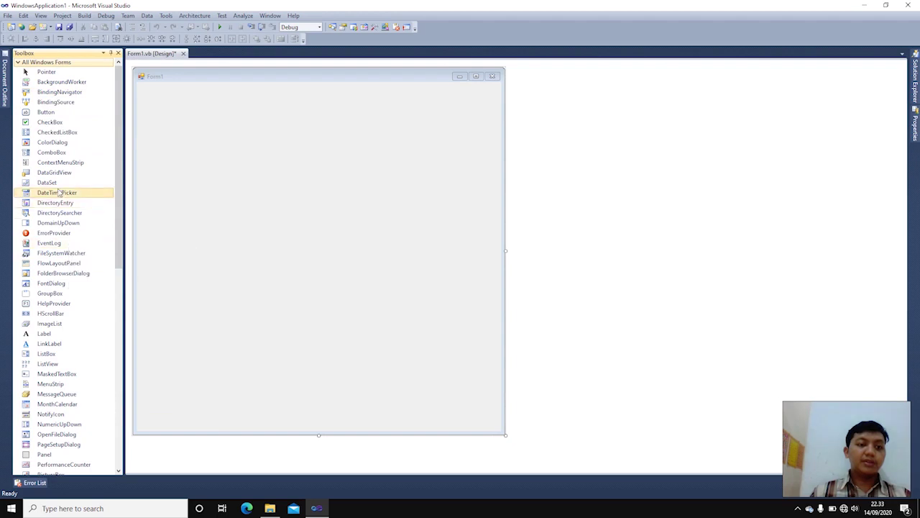
# Draw a Panel about 344 by 102 pixels on Form1 and move it to the form's upper-left corner.
pyautogui.scroll(-6, 43, 287)
pyautogui.click(43, 274)
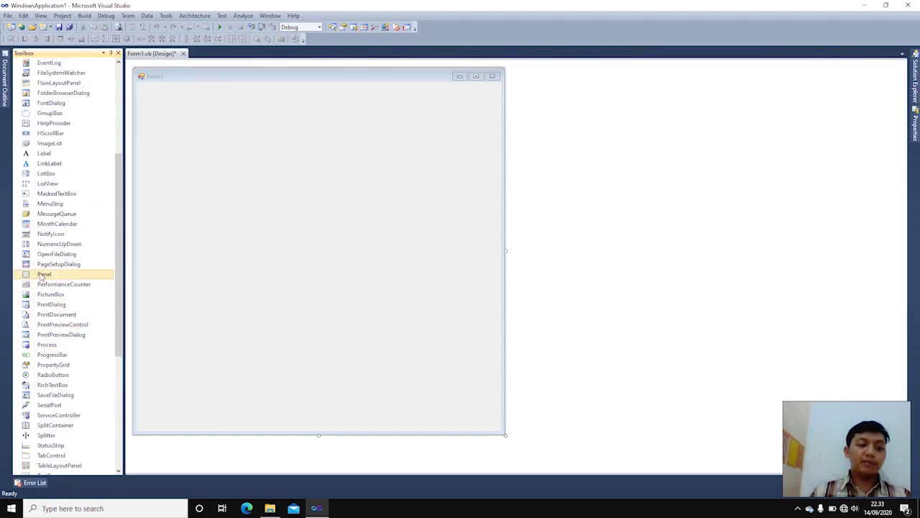
pyautogui.moveTo(184, 142); pyautogui.dragTo(350, 191)
pyautogui.moveTo(189, 140); pyautogui.dragTo(143, 89)
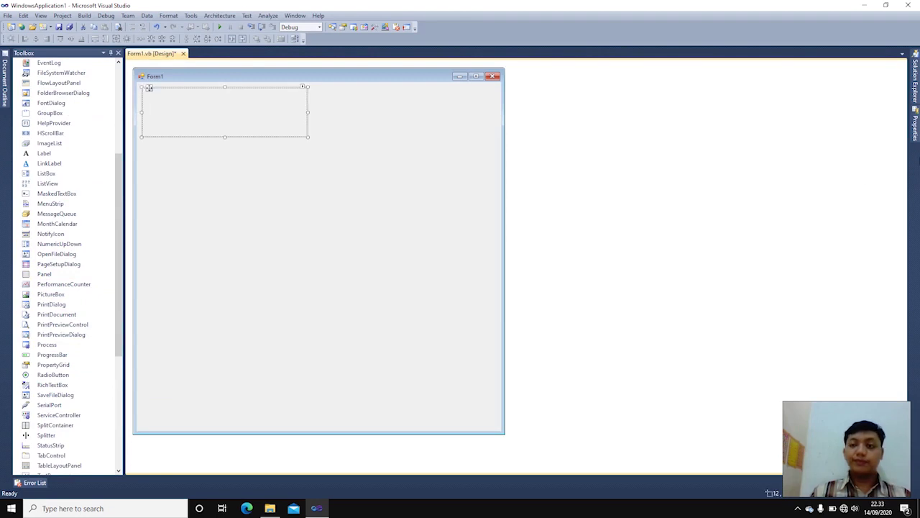
# Set the panel's Dock property to Top so it spans the form's upper edge.
pyautogui.click(915, 126)
pyautogui.click(707, 235)
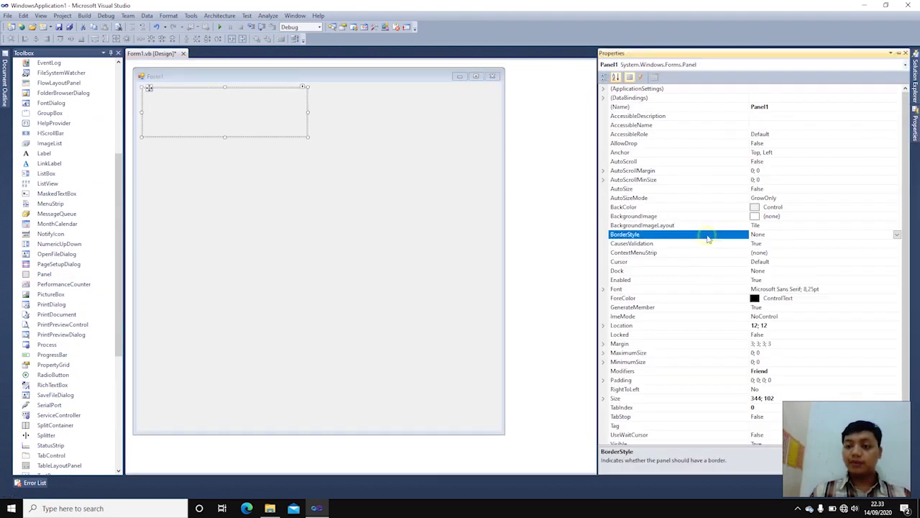
pyautogui.click(639, 270)
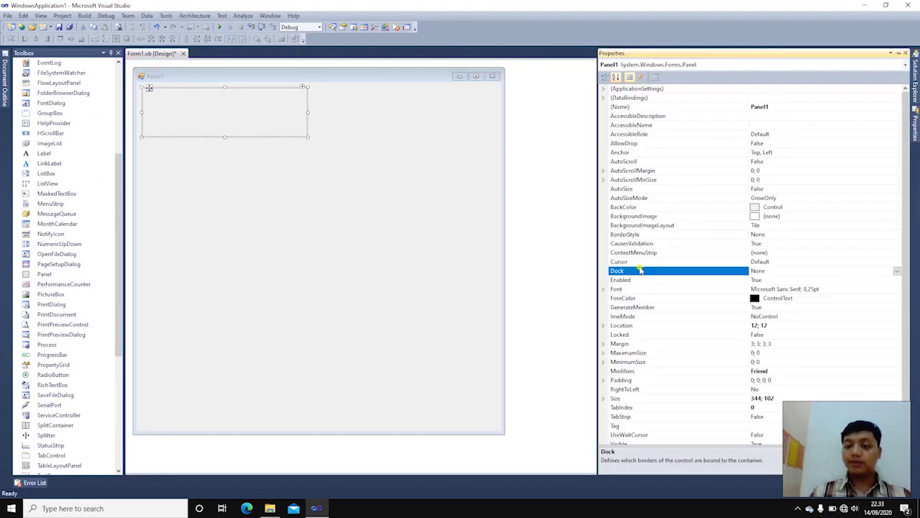
pyautogui.click(897, 270)
pyautogui.click(813, 281)
# Add a Label inside the docked panel and set its text to "Tanggal".
pyautogui.click(44, 154)
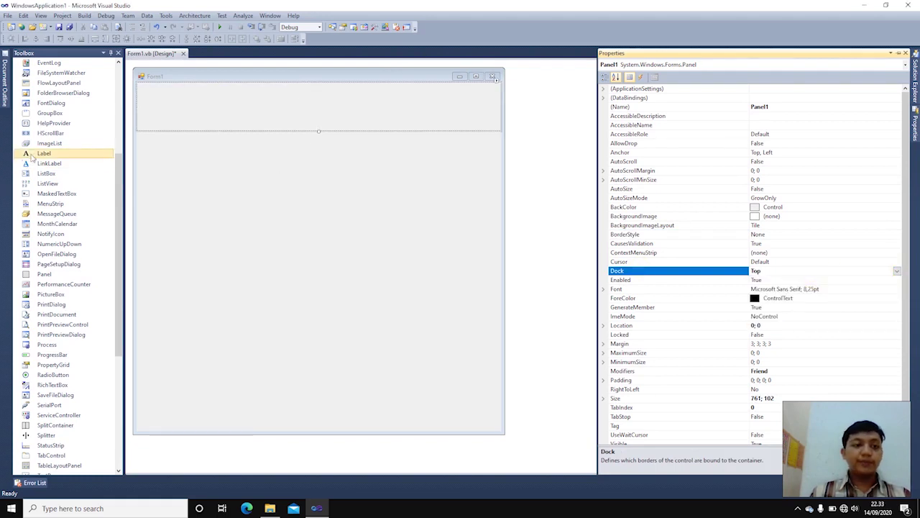
pyautogui.click(151, 101)
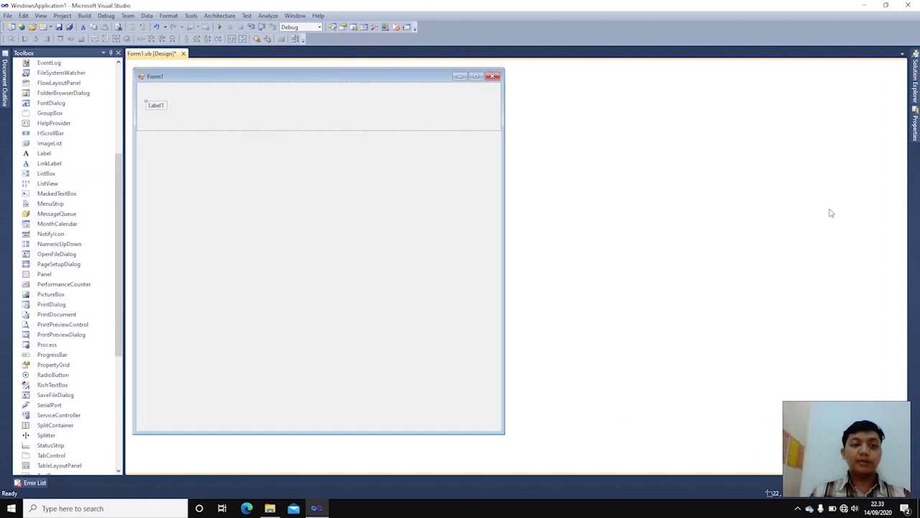
pyautogui.click(915, 124)
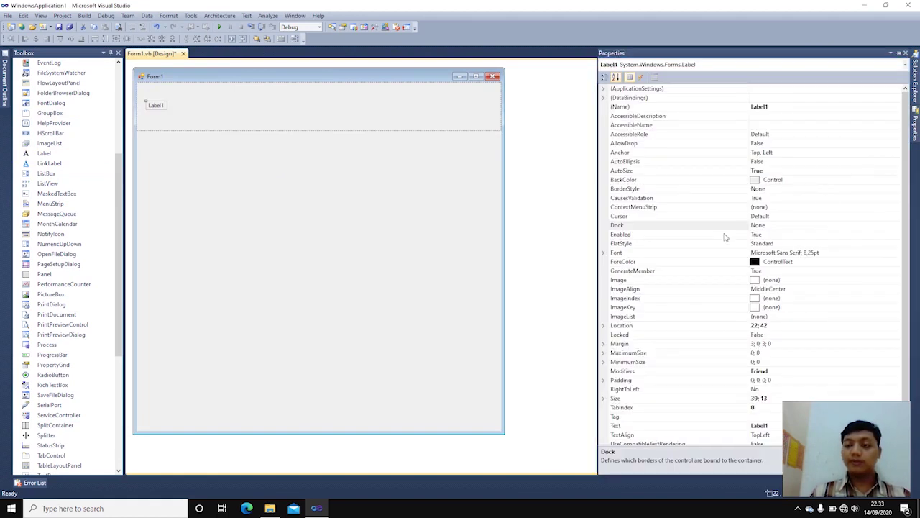
pyautogui.scroll(-1, 719, 228)
pyautogui.click(722, 389)
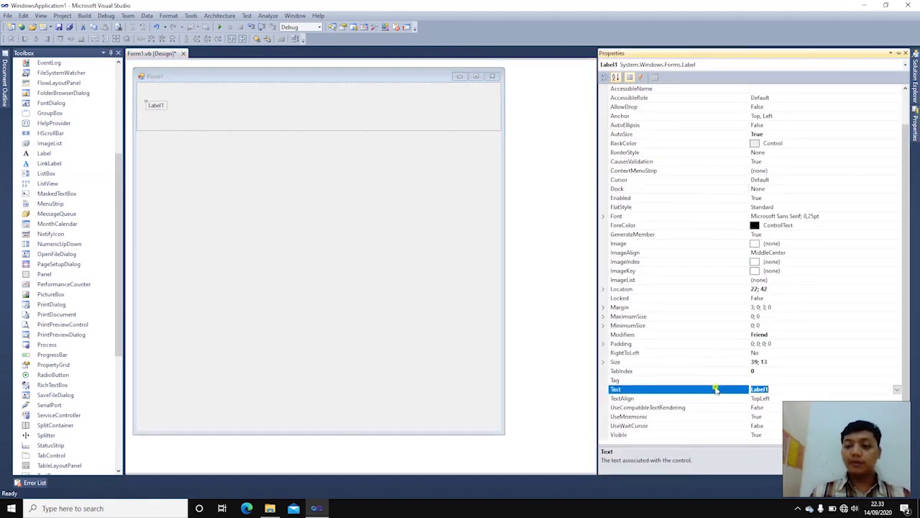
pyautogui.write('Tanggal')
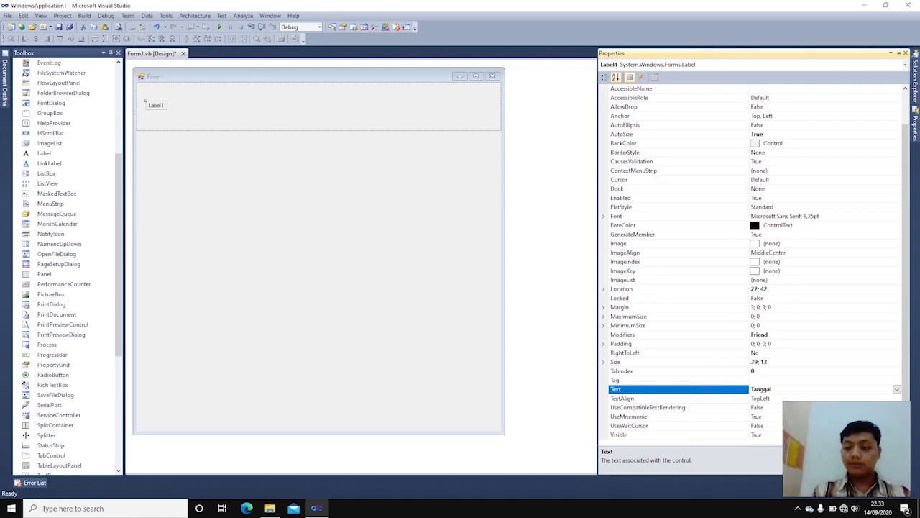
# Change the StartPosition property of Form1.
pyautogui.click(468, 312)
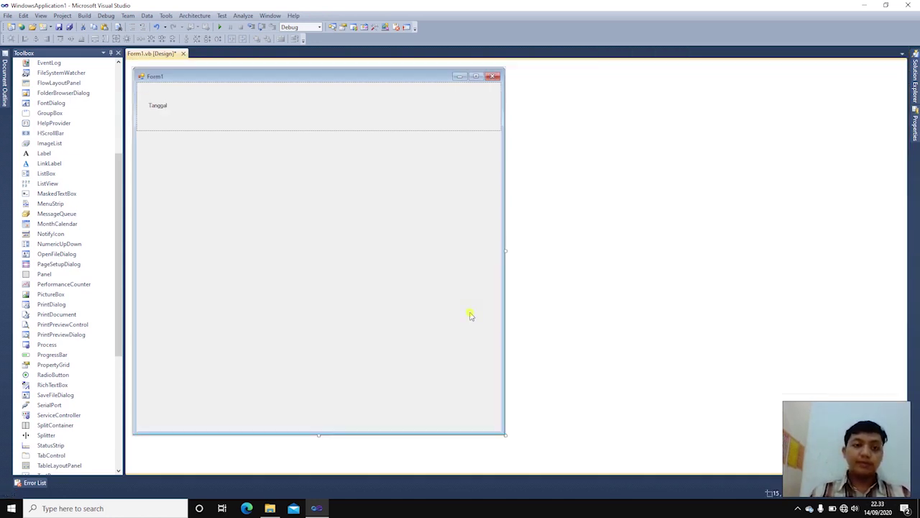
pyautogui.press('F4')
pyautogui.scroll(5, 712, 333)
pyautogui.scroll(-5, 713, 335)
pyautogui.click(711, 378)
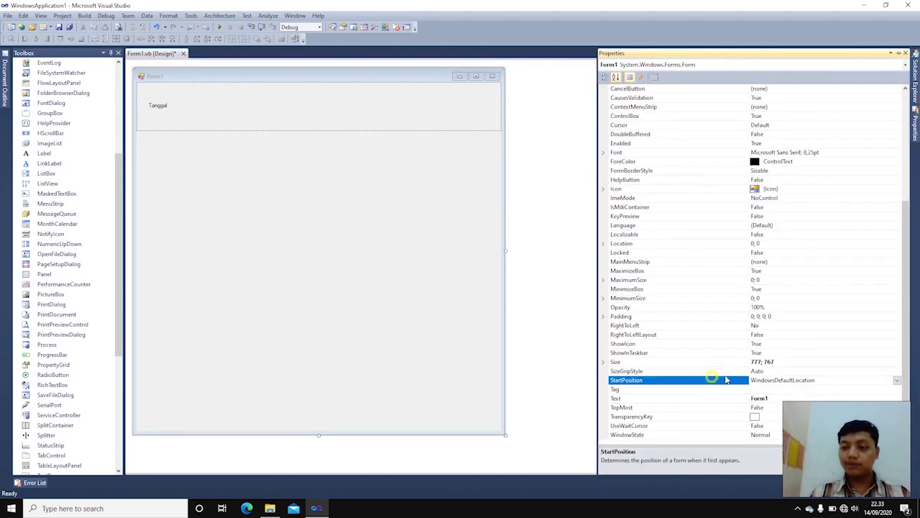
pyautogui.click(896, 379)
pyautogui.click(763, 399)
# Set the font of Form1 to Tahoma, regular, size 10.
pyautogui.scroll(5, 691, 294)
pyautogui.click(687, 288)
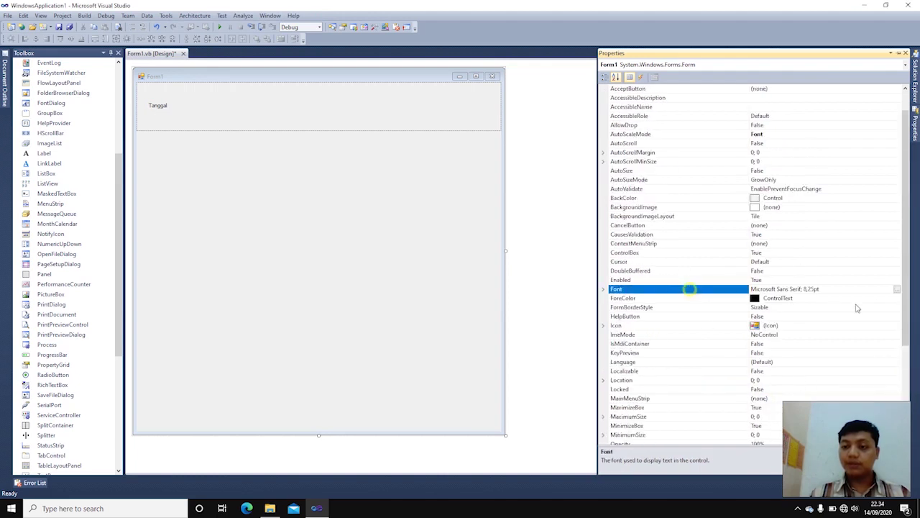
pyautogui.click(896, 289)
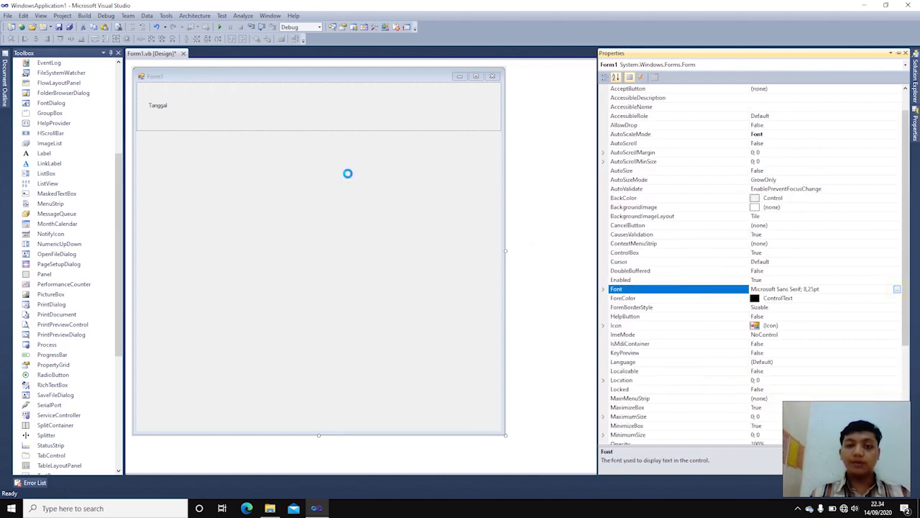
pyautogui.write('t')
pyautogui.click(374, 150)
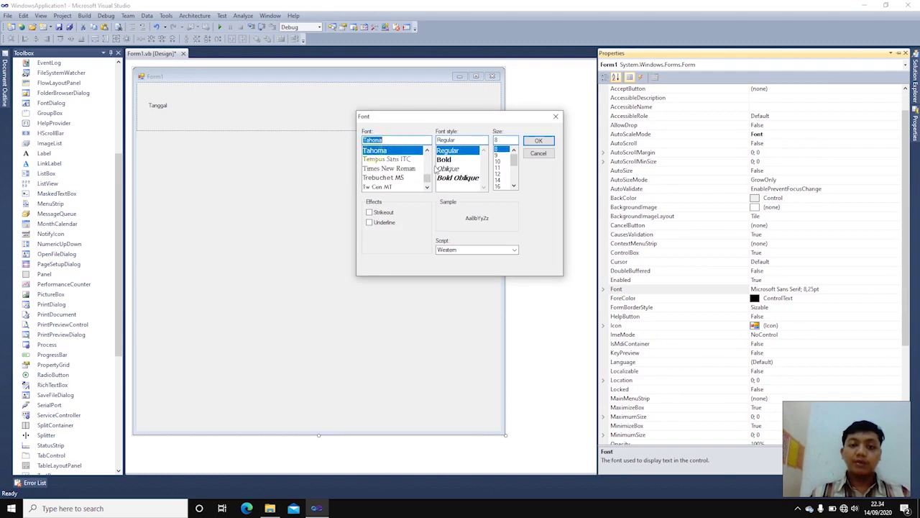
pyautogui.click(498, 161)
pyautogui.click(541, 141)
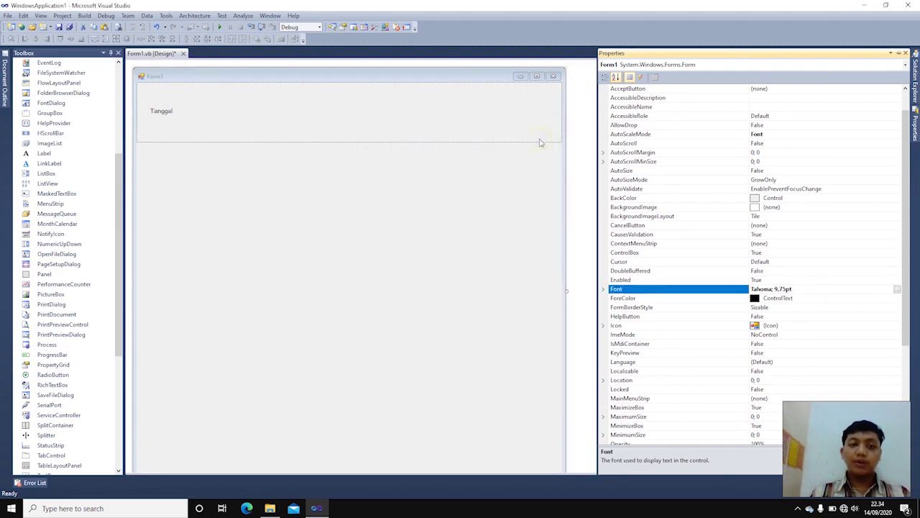
# Add a DateTimePicker to the panel and place it directly to the right of the Tanggal label.
pyautogui.scroll(6, 50, 159)
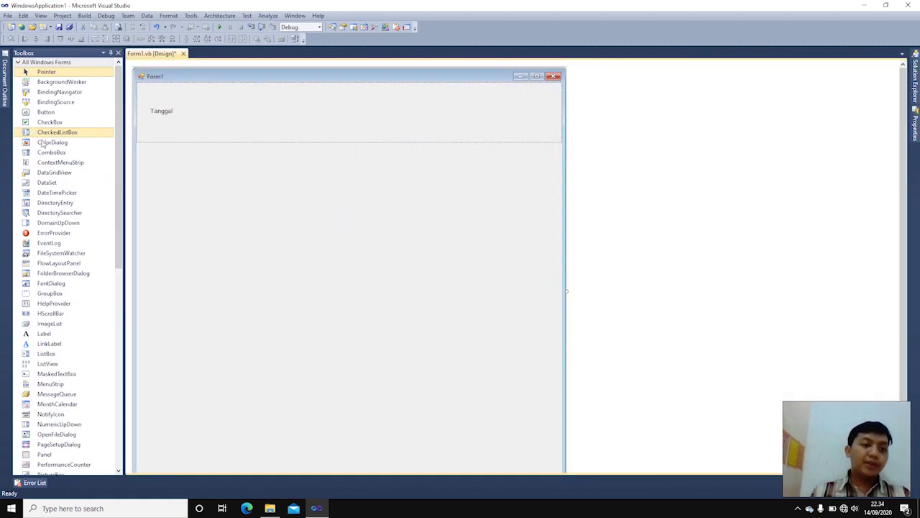
pyautogui.scroll(-1, 41, 144)
pyautogui.moveTo(57, 163); pyautogui.dragTo(227, 113)
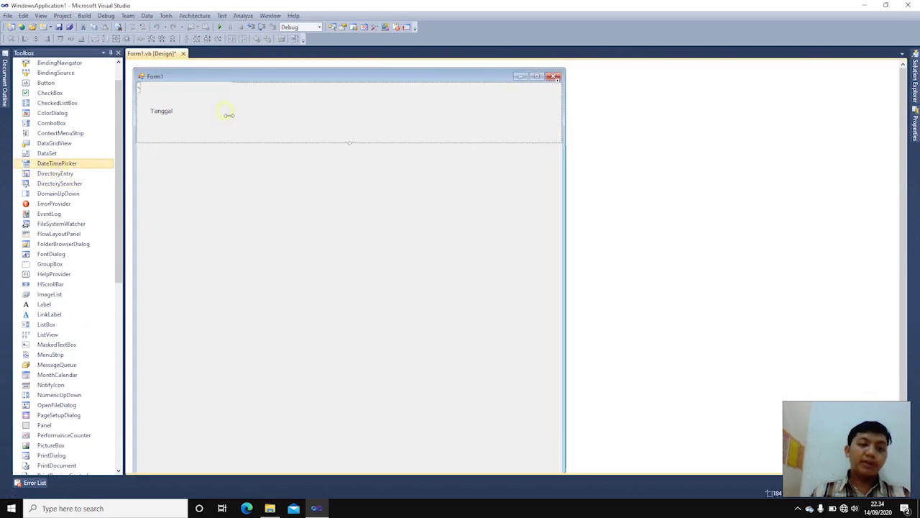
pyautogui.moveTo(298, 113); pyautogui.dragTo(240, 122)
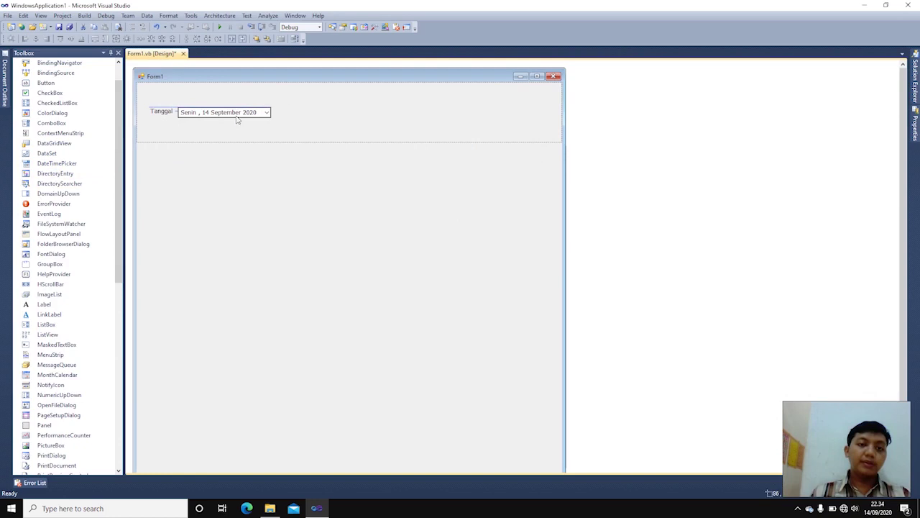
# Duplicate the Tanggal label to the right of the date picker and set the copy's text to "s/d".
pyautogui.click(161, 112)
pyautogui.moveTo(161, 111); pyautogui.dragTo(287, 117)
pyautogui.click(915, 123)
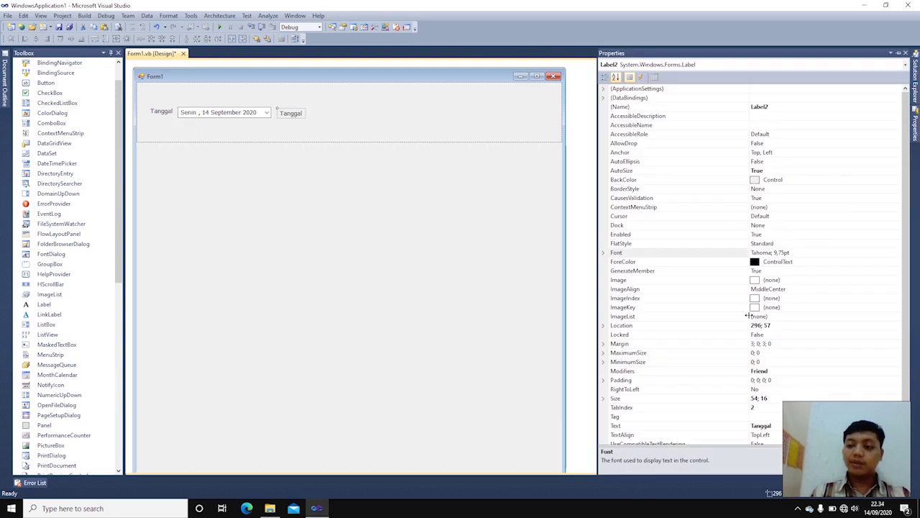
pyautogui.scroll(-2, 743, 399)
pyautogui.doubleClick(744, 391)
pyautogui.write('s/d')
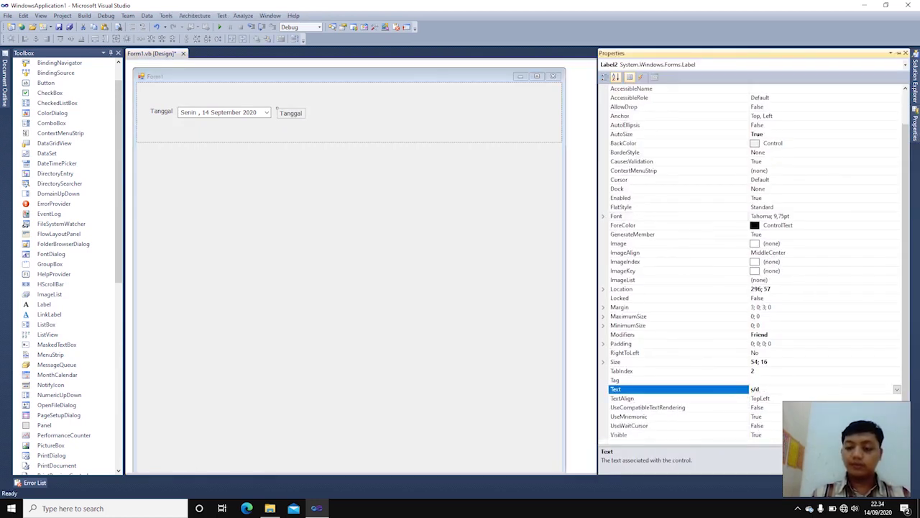
pyautogui.press('Return')
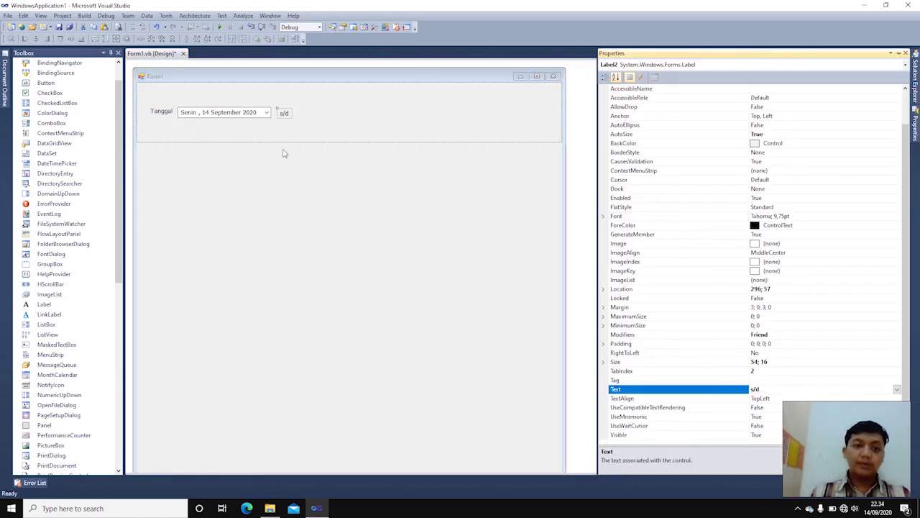
# Duplicate the date picker to the right of the s/d label, then shift the whole row slightly up and right in the panel.
pyautogui.click(248, 115)
pyautogui.moveTo(249, 115); pyautogui.dragTo(317, 115)
pyautogui.moveTo(399, 127); pyautogui.dragTo(162, 105)
pyautogui.moveTo(311, 113); pyautogui.dragTo(323, 108)
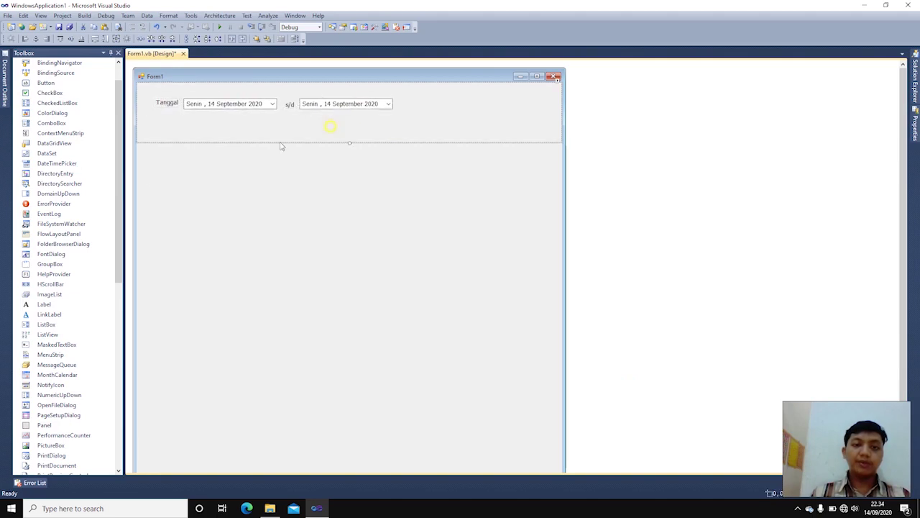
# Add a Button below the date pickers and stretch it from the first picker's left edge to the second's right edge.
pyautogui.scroll(1, 59, 162)
pyautogui.click(52, 113)
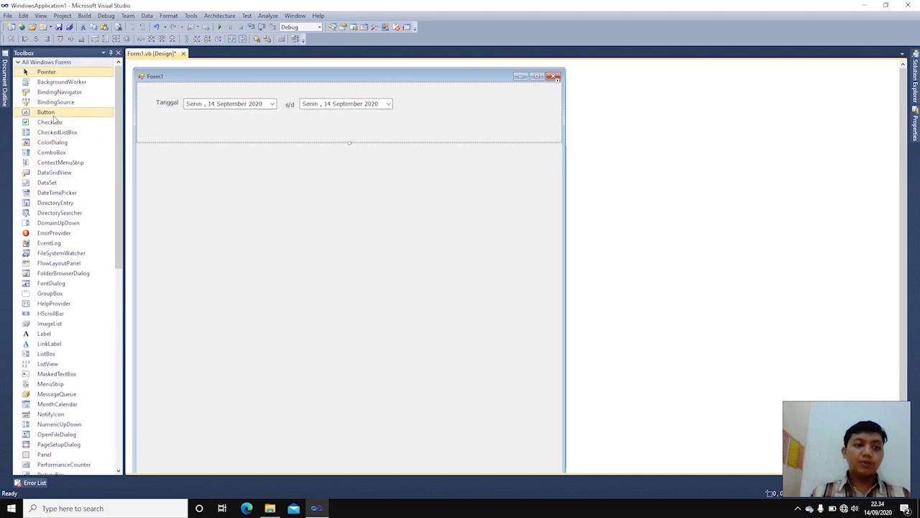
pyautogui.click(217, 126)
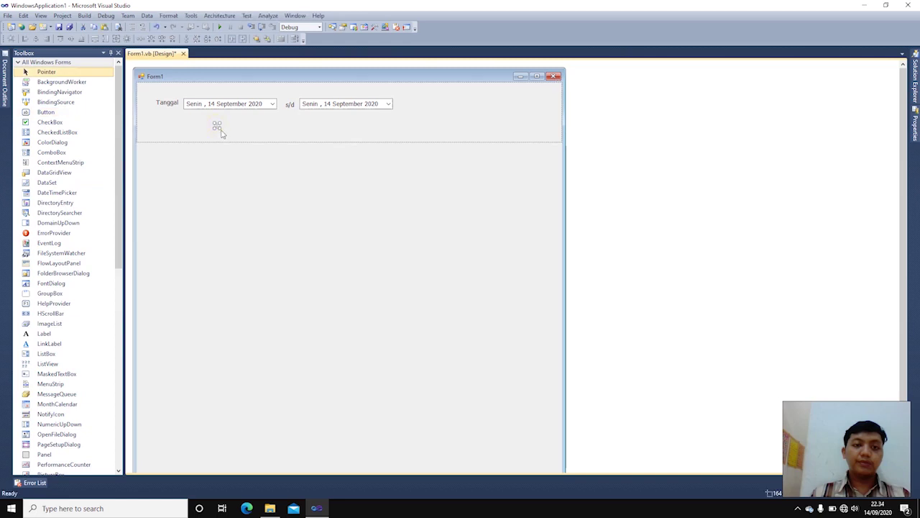
pyautogui.moveTo(216, 126)
pyautogui.mouseDown()
pyautogui.moveTo(316, 139)
pyautogui.moveTo(367, 132)
pyautogui.mouseUp()
pyautogui.moveTo(286, 126); pyautogui.dragTo(183, 127)
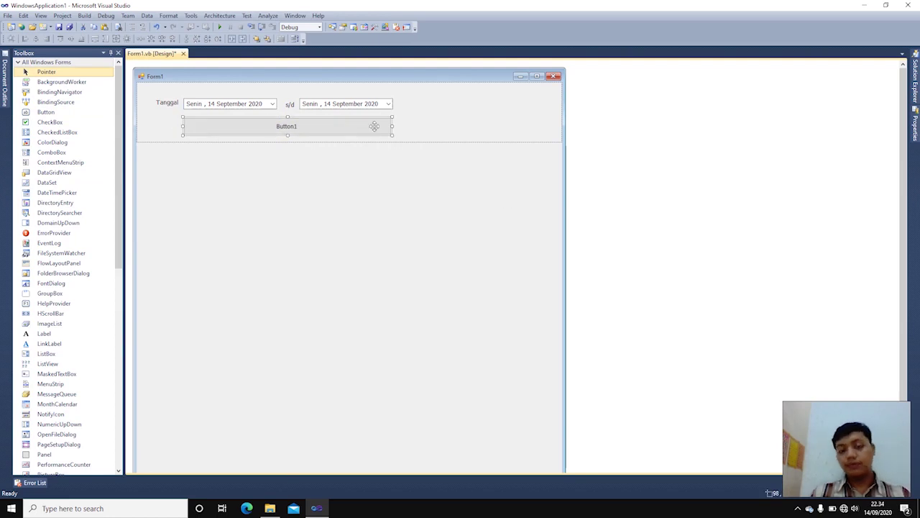
# Set the button's text to "Proses".
pyautogui.click(914, 121)
pyautogui.scroll(-2, 700, 331)
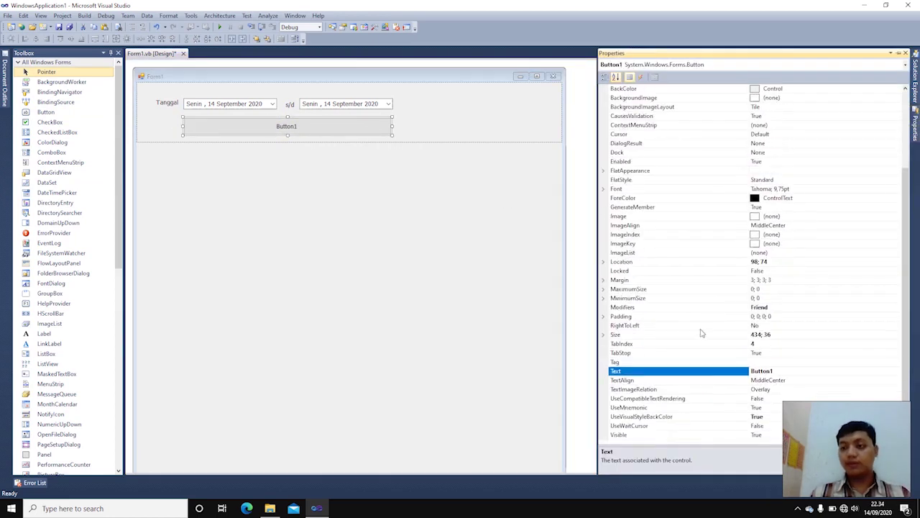
pyautogui.click(708, 371)
pyautogui.write('Prosen')
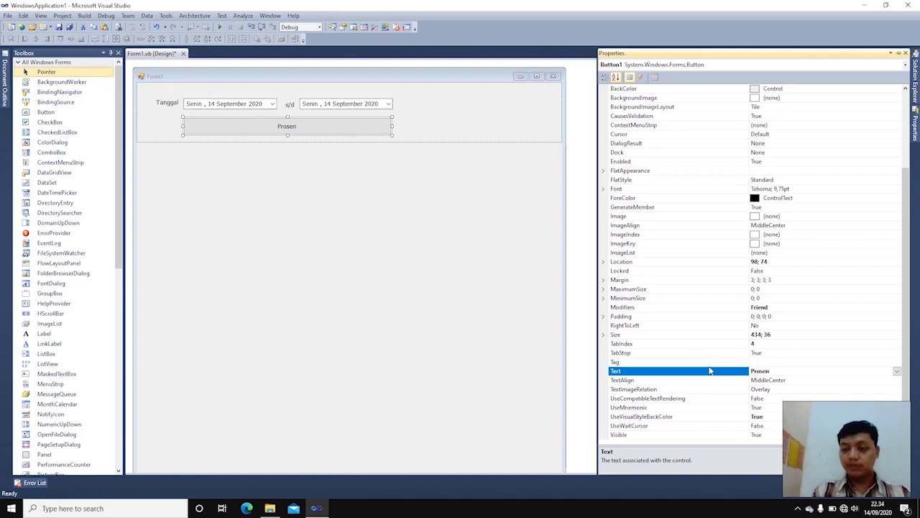
pyautogui.write('Proses')
pyautogui.press('Return')
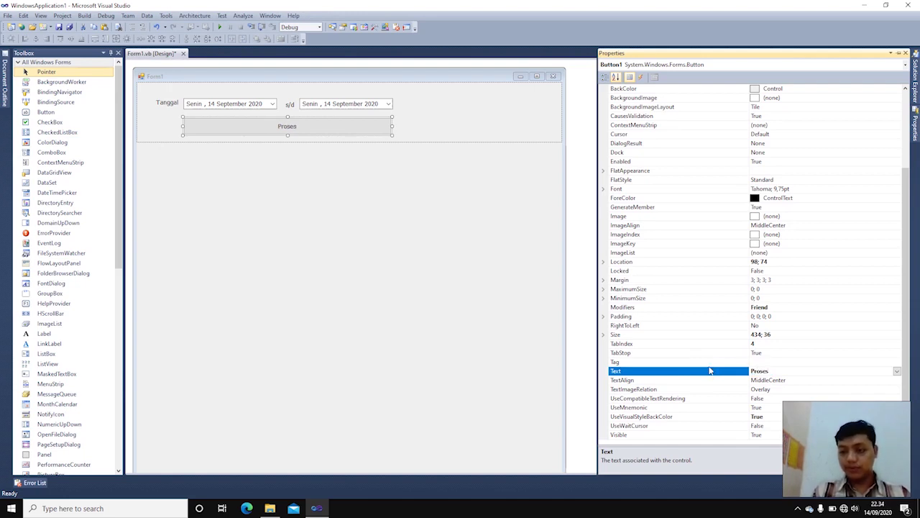
# Set the Proses button's ForeColor to White.
pyautogui.click(704, 199)
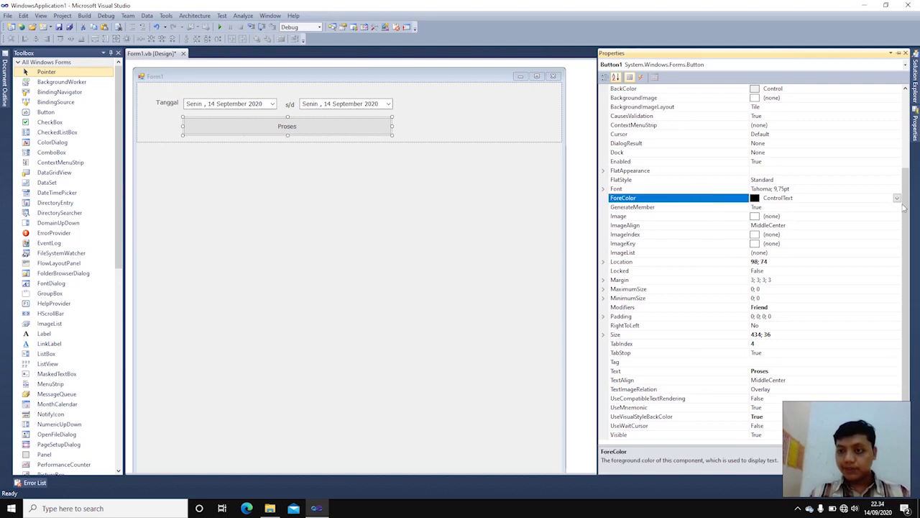
pyautogui.click(897, 199)
pyautogui.click(761, 208)
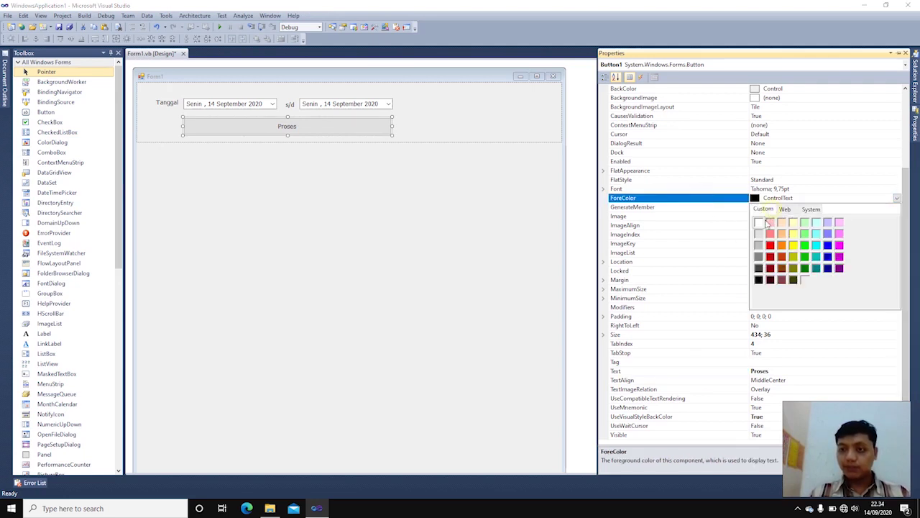
pyautogui.click(762, 224)
# Set the Proses button's BackColor to the dark grey swatch from the custom color palette.
pyautogui.scroll(4, 714, 204)
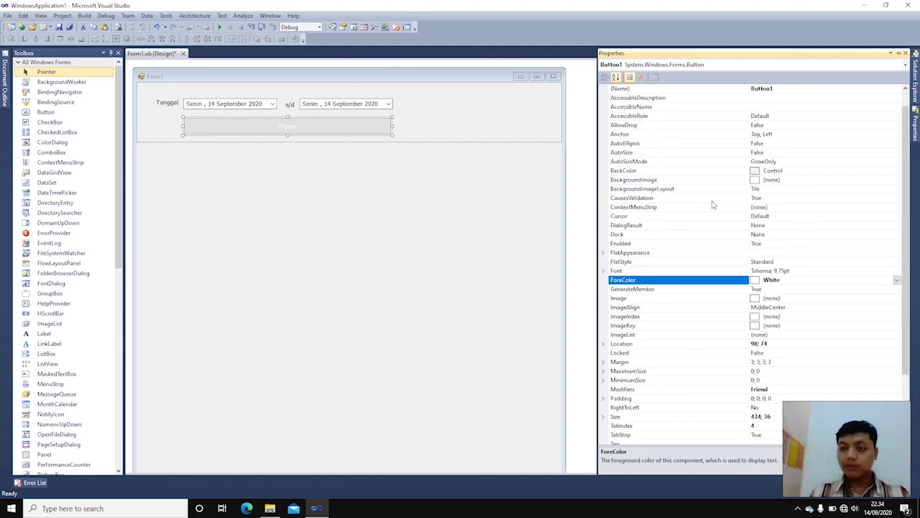
pyautogui.click(709, 188)
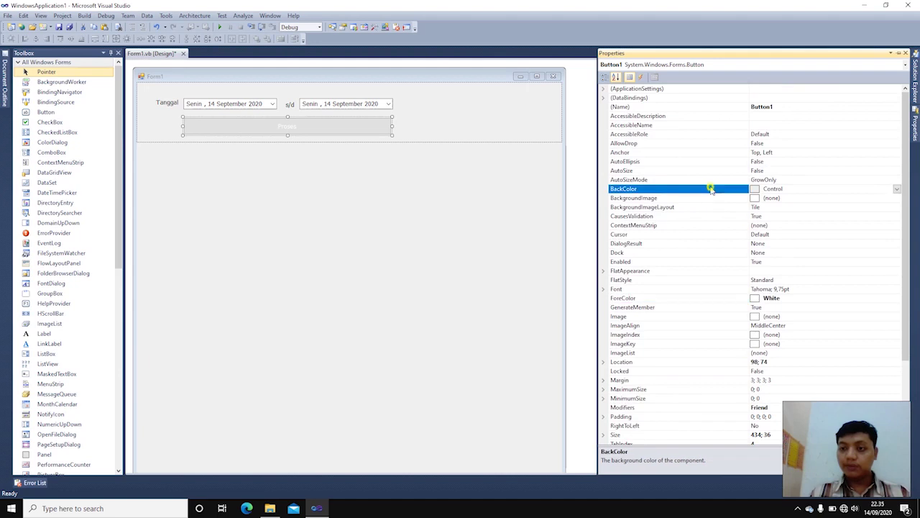
pyautogui.click(897, 189)
pyautogui.click(763, 200)
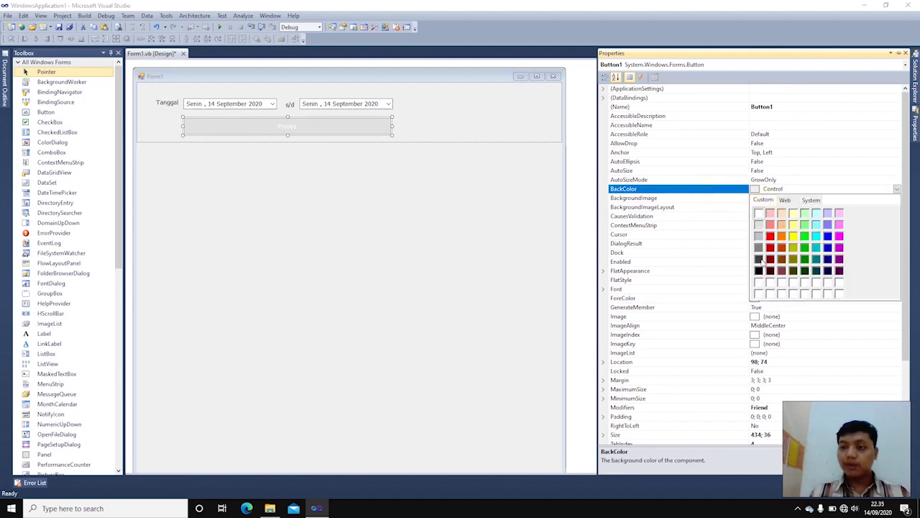
pyautogui.click(760, 260)
pyautogui.click(369, 266)
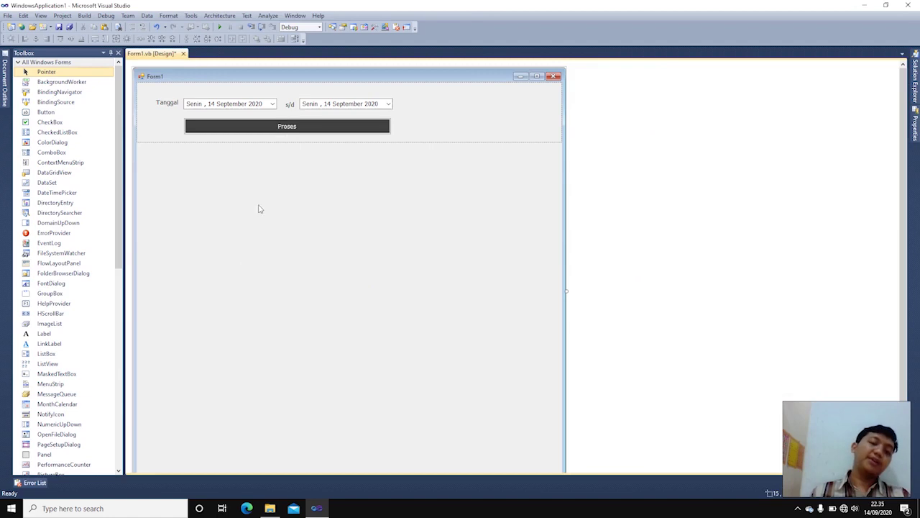
# Name the first date picker, beside the Tanggal label, DTa.
pyautogui.click(210, 103)
pyautogui.click(916, 76)
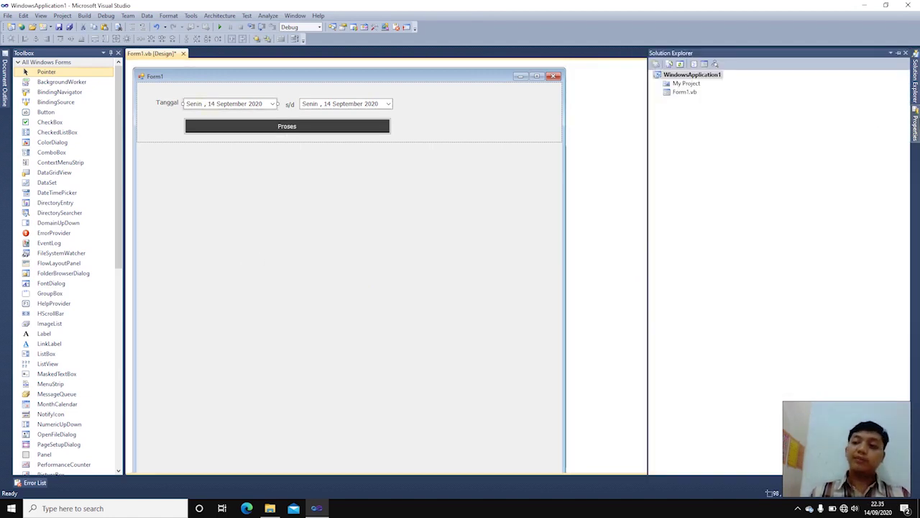
pyautogui.click(915, 119)
pyautogui.click(712, 108)
pyautogui.write('DTa')
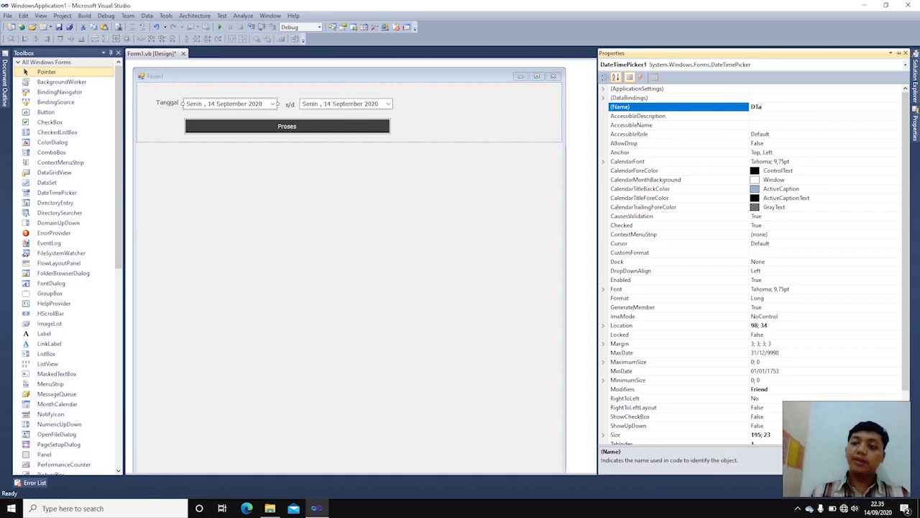
# Name the second date picker, beside the s/d label, DTb.
pyautogui.click(338, 102)
pyautogui.click(915, 112)
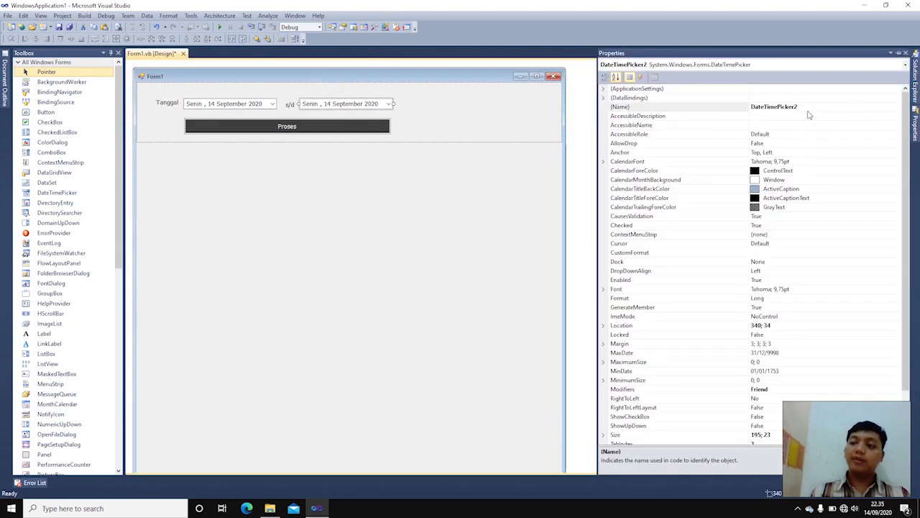
pyautogui.click(722, 108)
pyautogui.write('DTb')
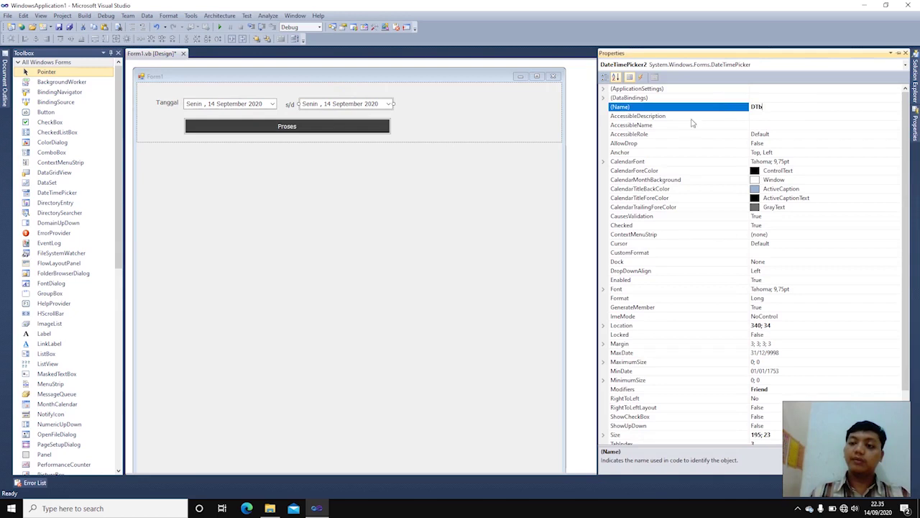
pyautogui.click(396, 268)
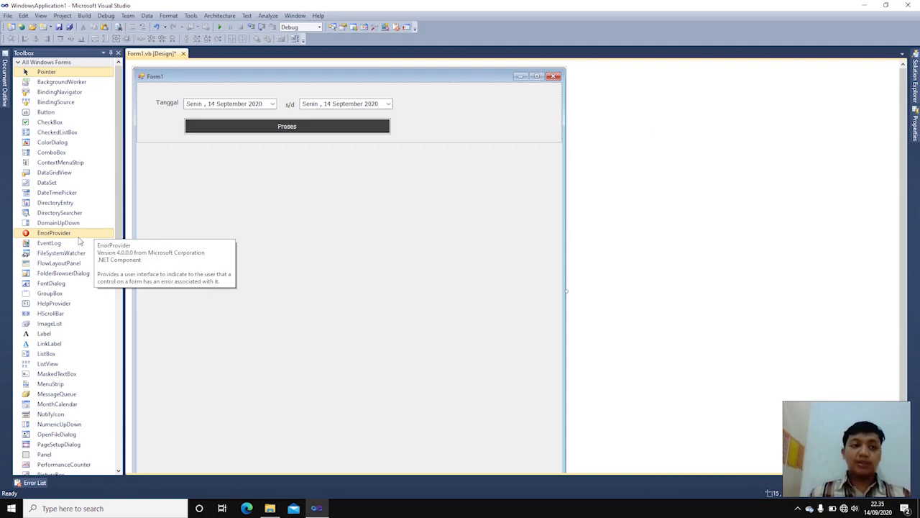
# Collapse the All Windows Forms control group and expand the Reporting group to check its available controls.
pyautogui.scroll(-13, 81, 246)
pyautogui.scroll(13, 81, 243)
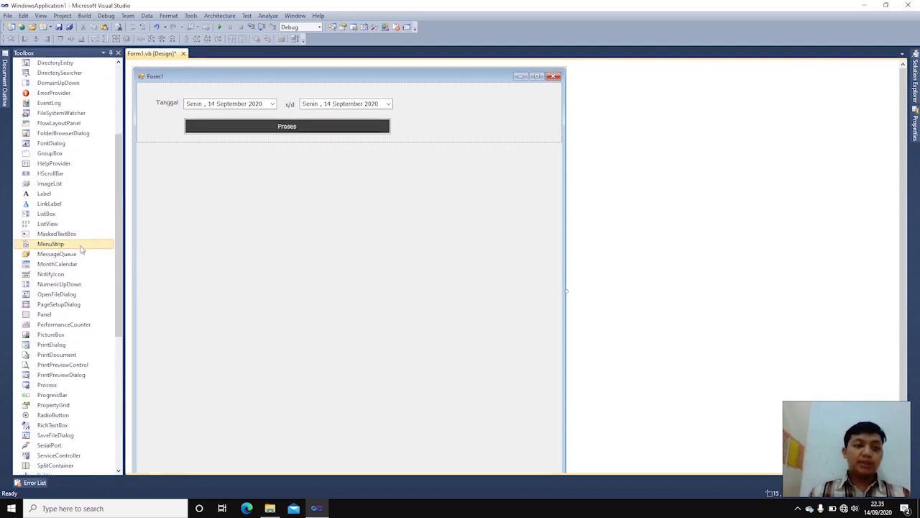
pyautogui.click(63, 63)
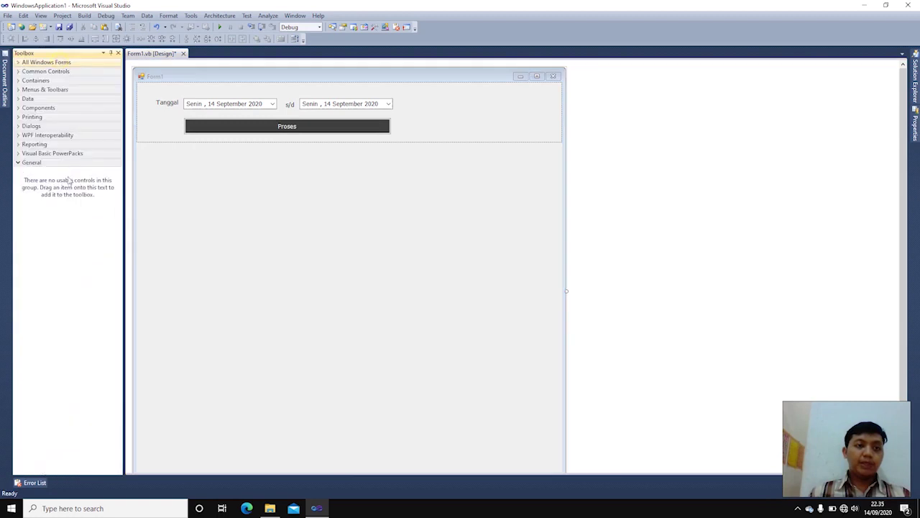
pyautogui.click(35, 144)
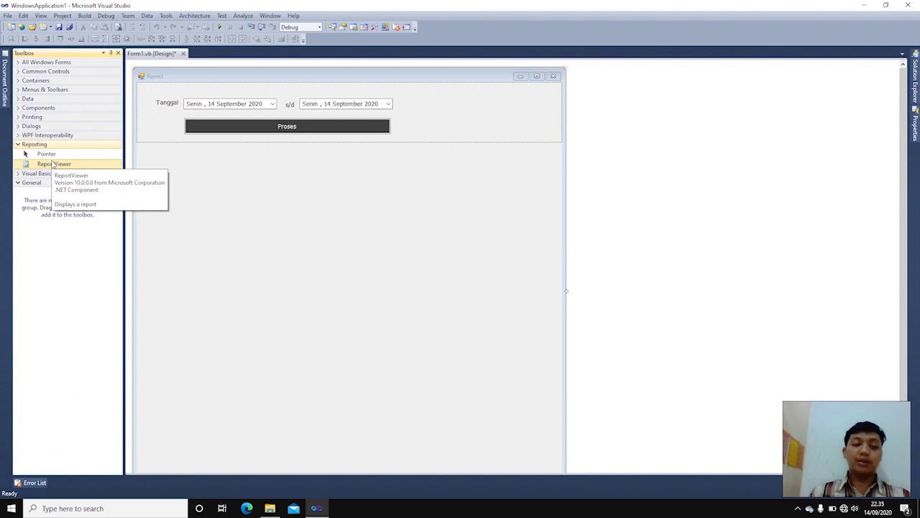
# Open Choose Toolbox Items and look through the .NET Framework components for the Crystal Reports entries.
pyautogui.rightClick(49, 273)
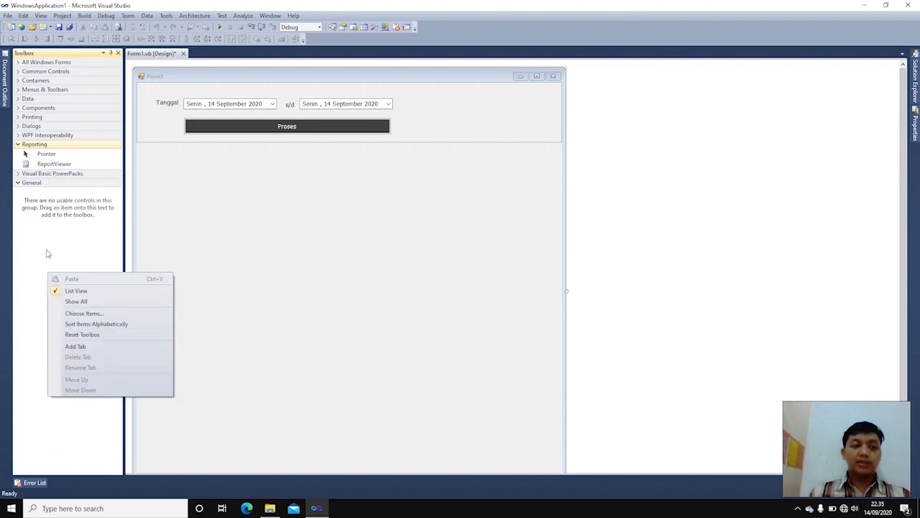
pyautogui.rightClick(47, 253)
pyautogui.rightClick(46, 252)
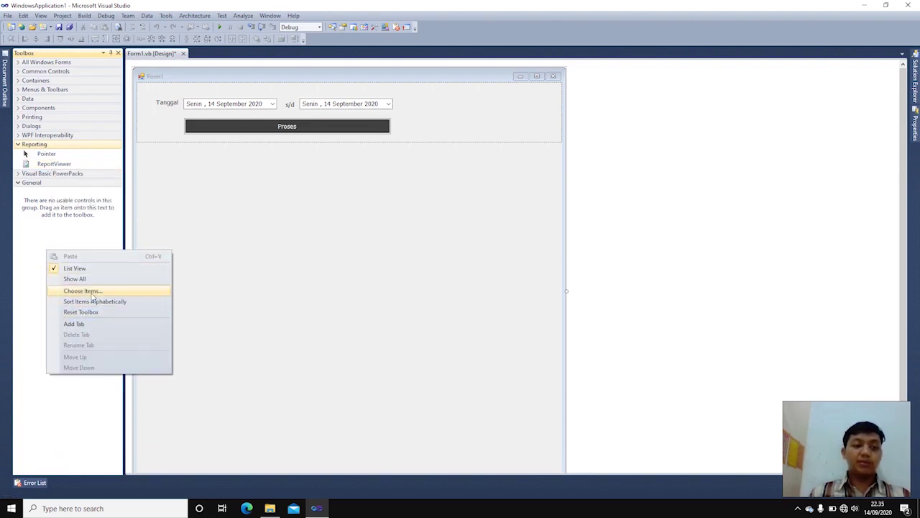
pyautogui.click(83, 291)
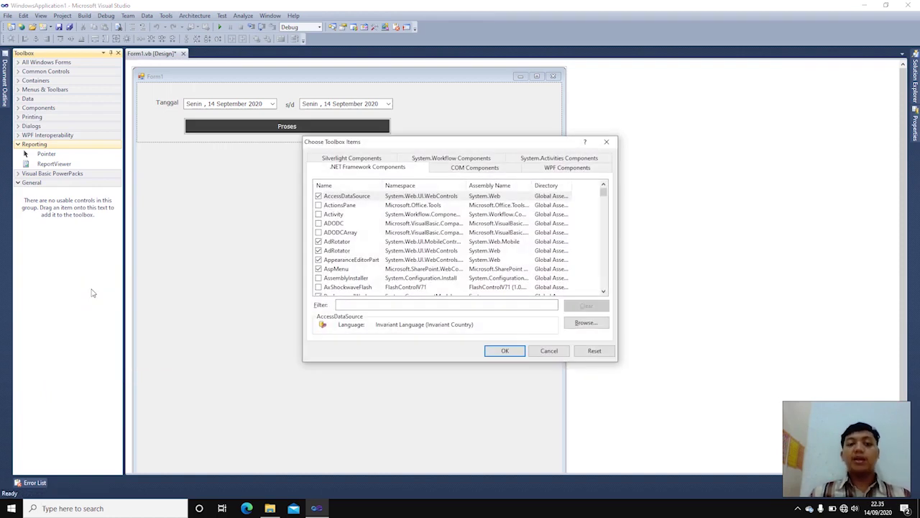
pyautogui.scroll(-6, 400, 254)
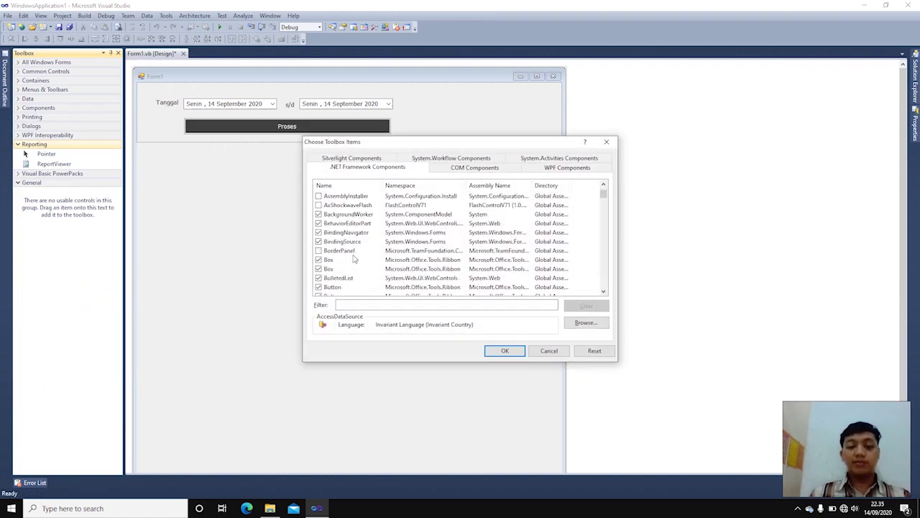
pyautogui.scroll(-4, 353, 258)
pyautogui.scroll(-3, 352, 252)
pyautogui.scroll(-2, 350, 269)
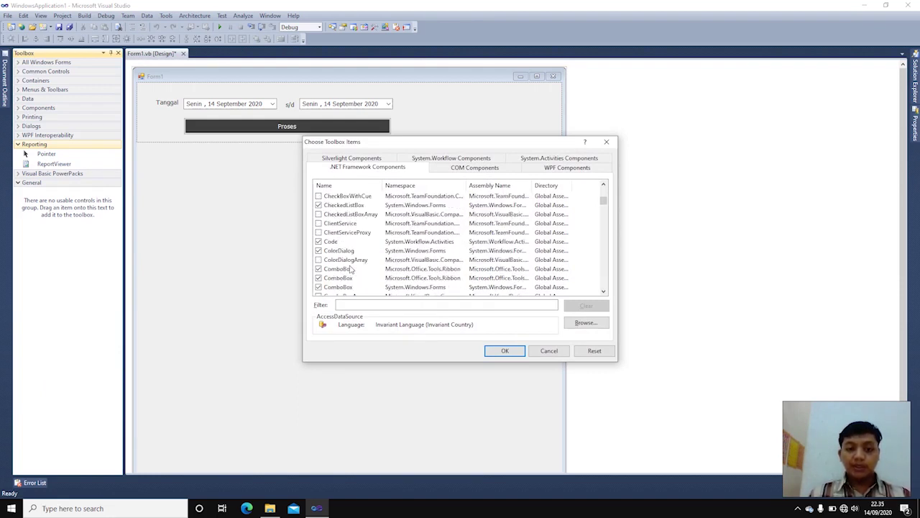
pyautogui.scroll(-10, 351, 270)
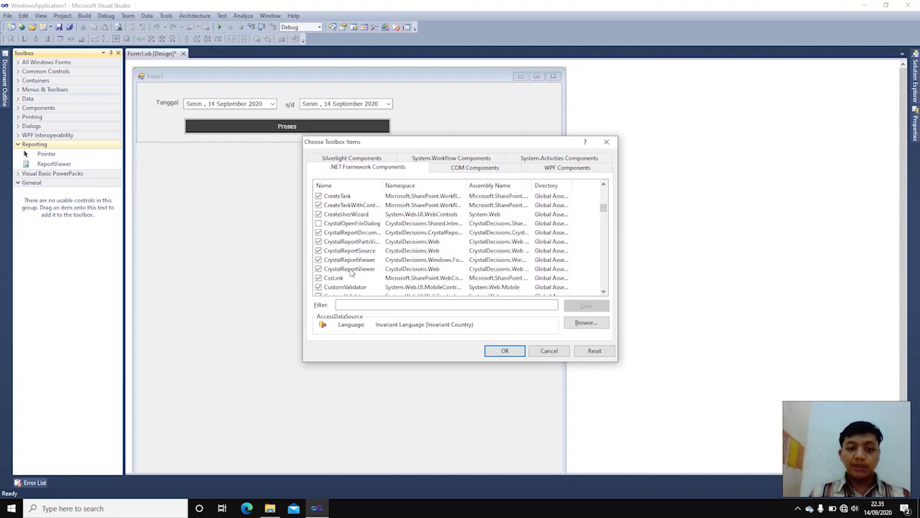
# Examine the two CrystalReportViewer components, for Windows Forms and for Web, and close the component selection without changes.
pyautogui.click(351, 269)
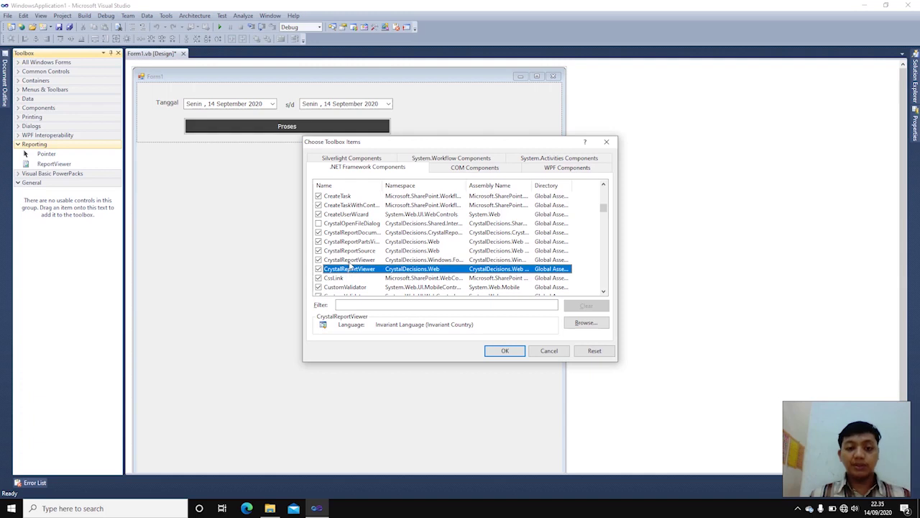
pyautogui.click(350, 260)
pyautogui.click(353, 277)
pyautogui.click(351, 269)
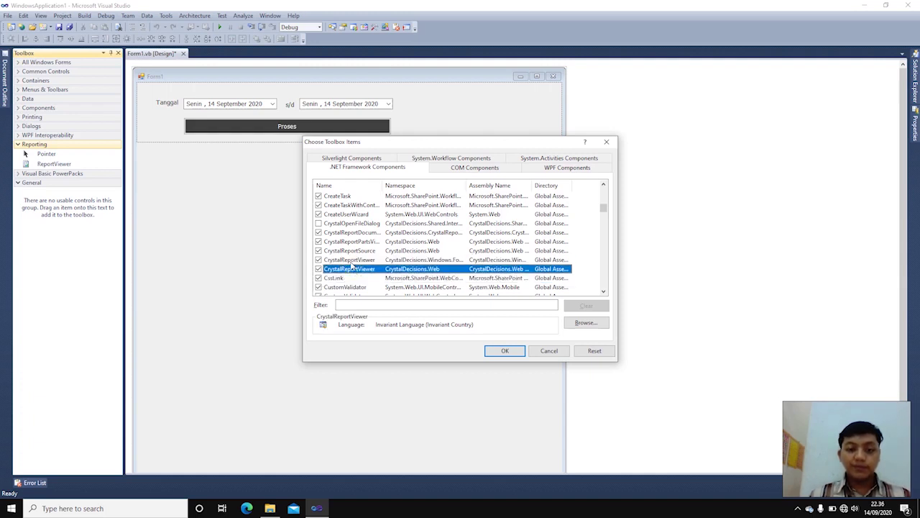
pyautogui.click(351, 262)
pyautogui.click(353, 270)
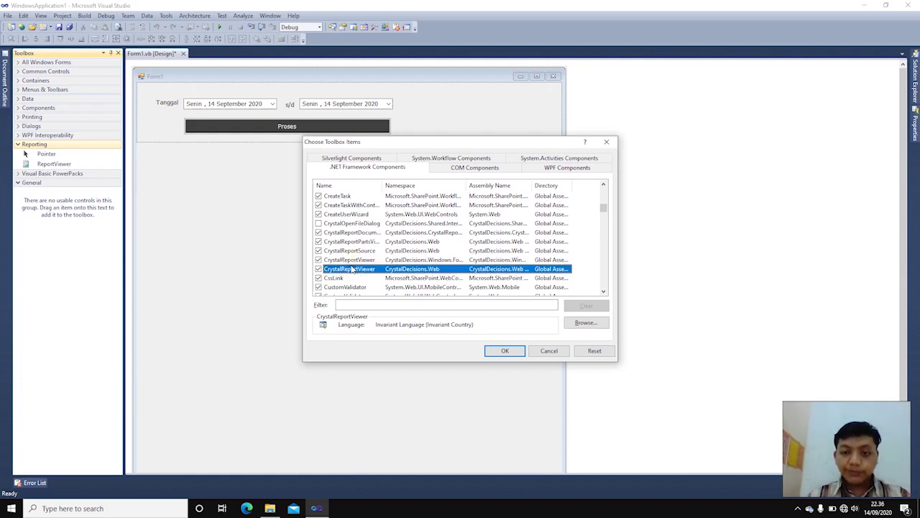
pyautogui.click(352, 262)
pyautogui.click(353, 268)
pyautogui.click(351, 260)
pyautogui.click(351, 269)
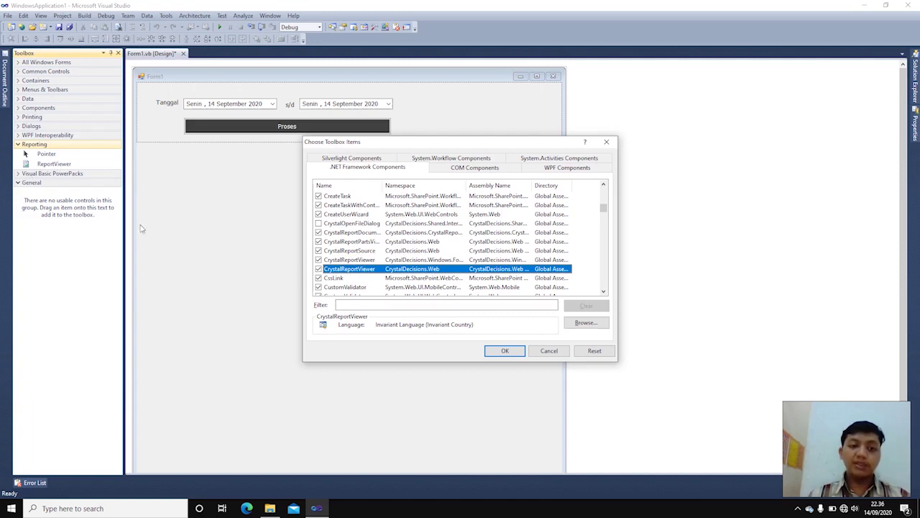
pyautogui.click(548, 352)
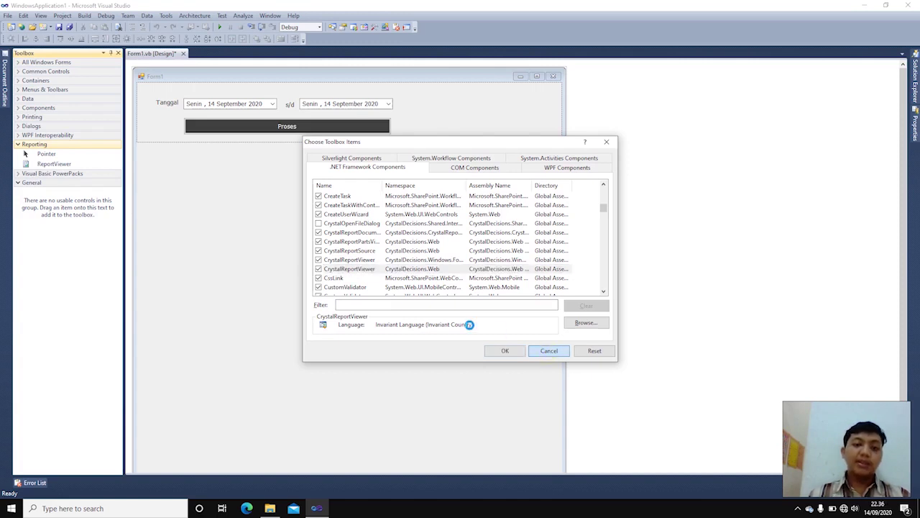
# Save the project and all its files with the proposed name and location.
pyautogui.click(71, 26)
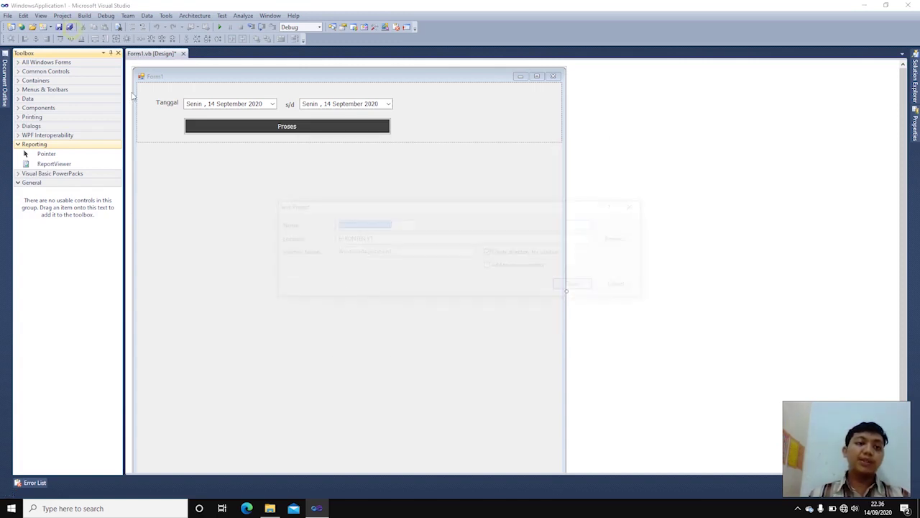
pyautogui.click(586, 290)
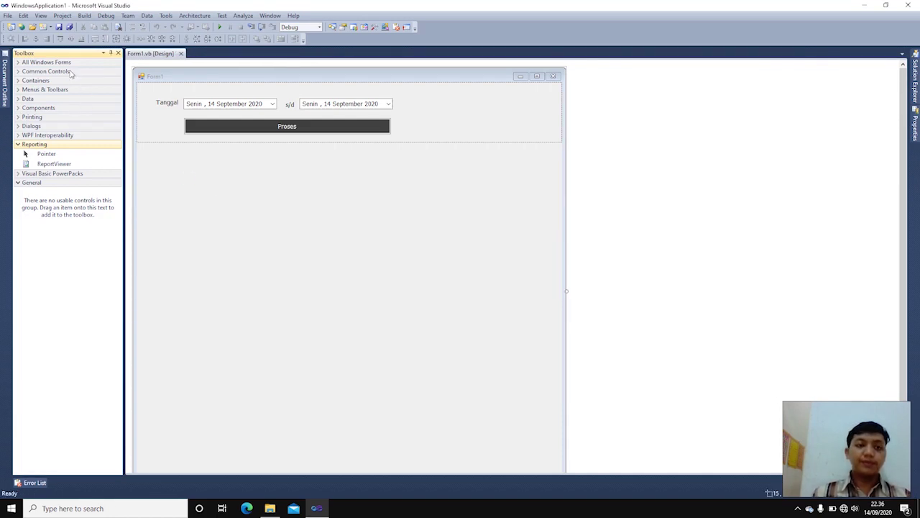
# Set the project's target framework to .NET Framework 4 in the advanced compile options and accept reloading the project.
pyautogui.click(62, 15)
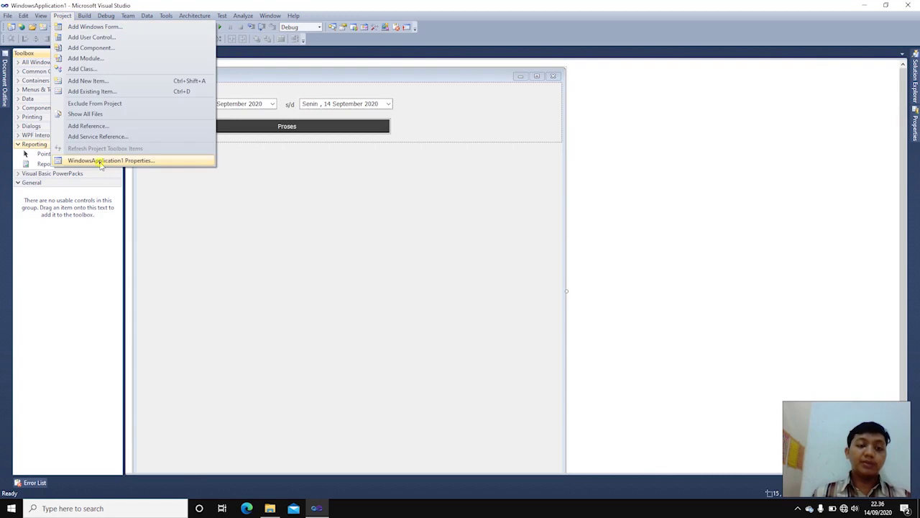
pyautogui.click(101, 161)
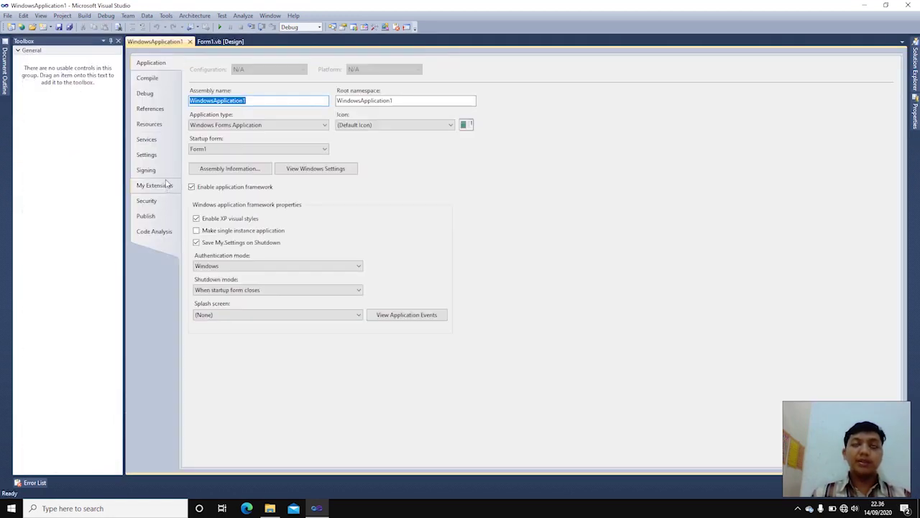
pyautogui.click(159, 78)
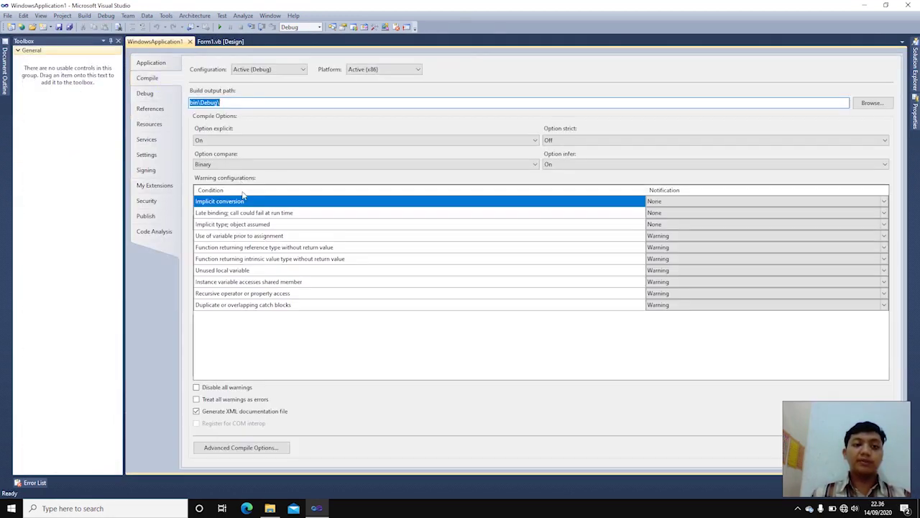
pyautogui.click(280, 448)
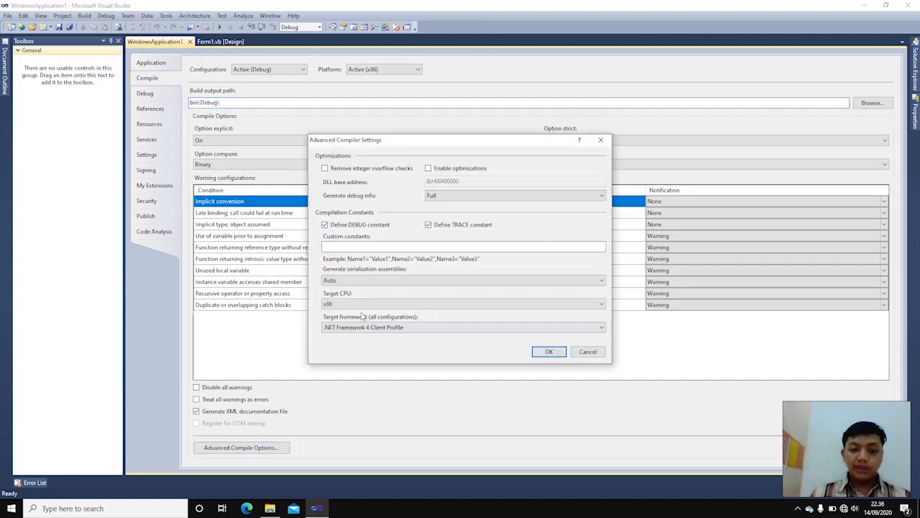
pyautogui.click(366, 326)
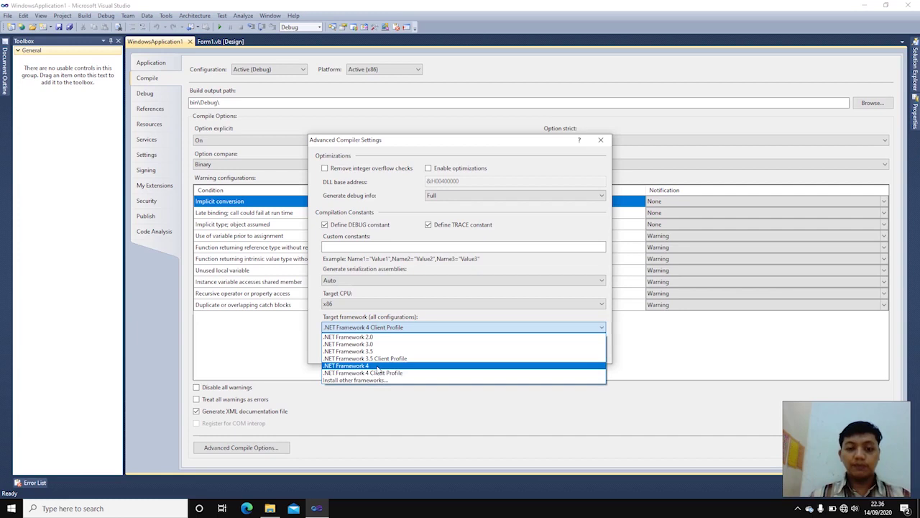
pyautogui.click(377, 368)
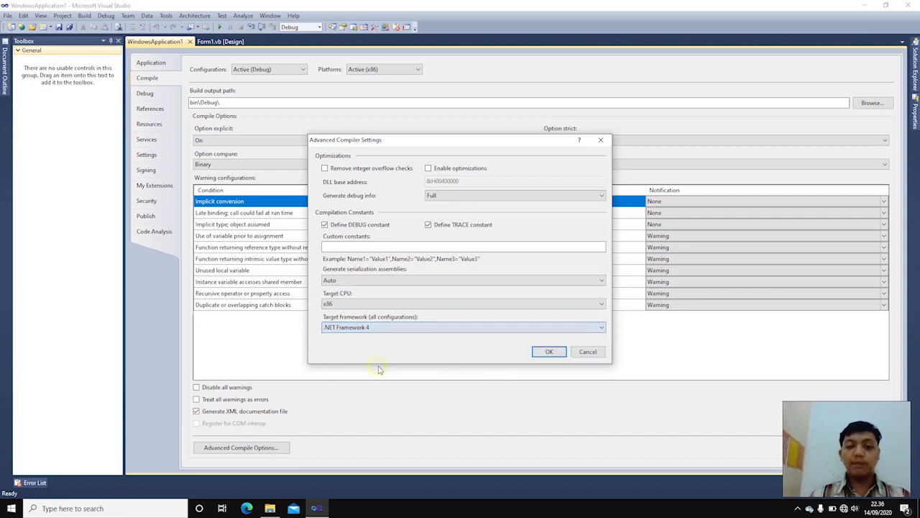
pyautogui.click(548, 350)
pyautogui.click(466, 311)
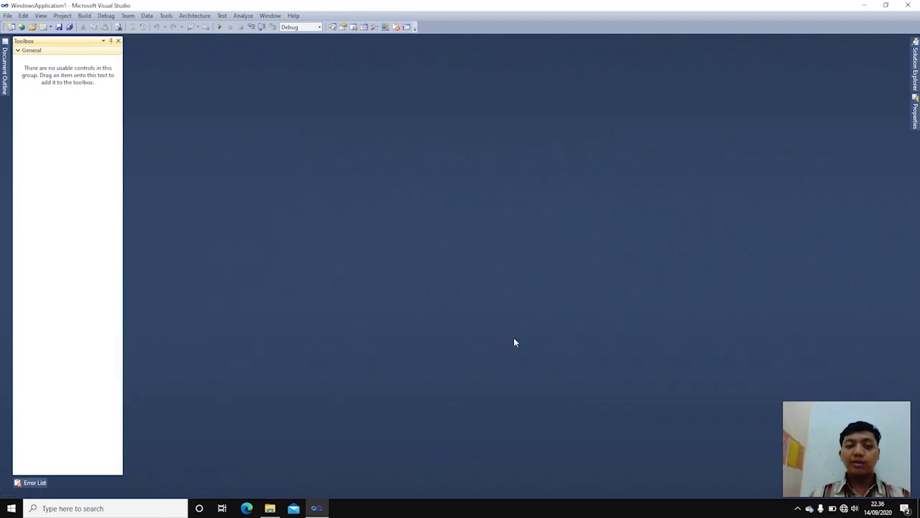
# Reopen the Form1 design and add a CrystalReportViewer control to the empty area below the date-range panel.
pyautogui.moveTo(917, 71)
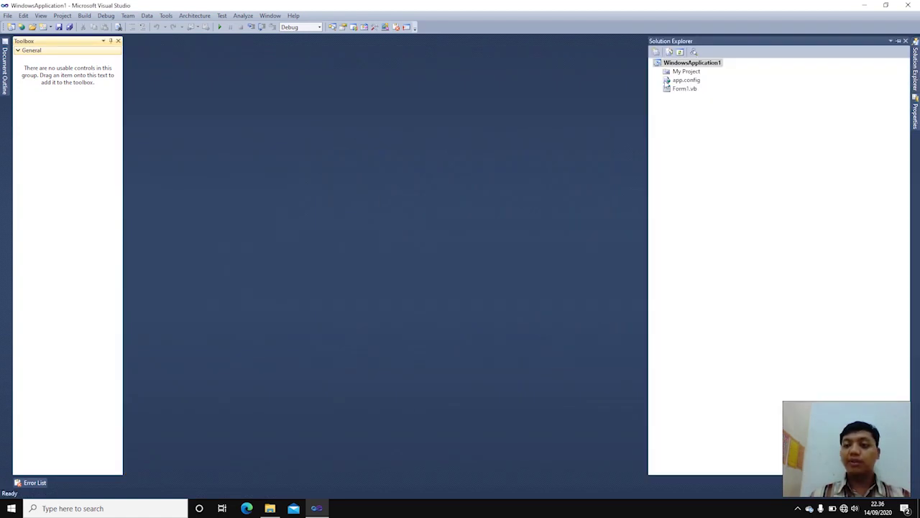
pyautogui.click(680, 89)
pyautogui.doubleClick(681, 89)
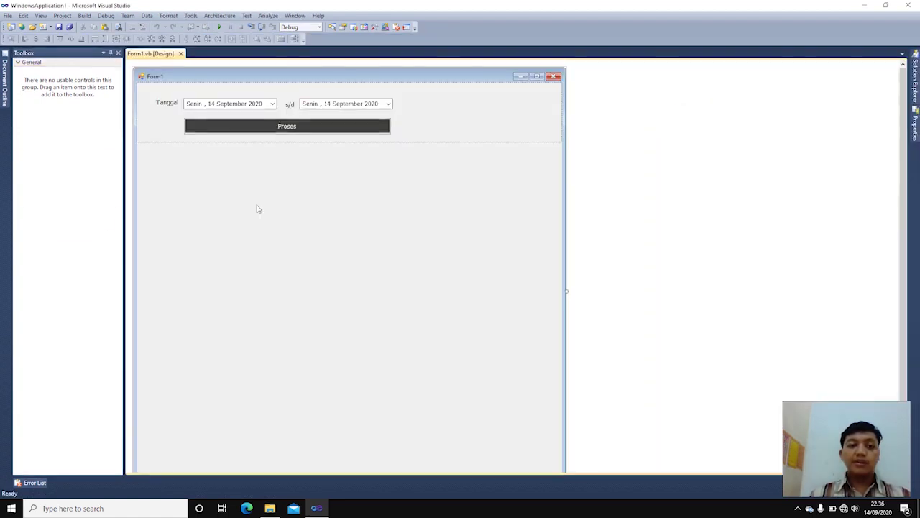
pyautogui.click(63, 174)
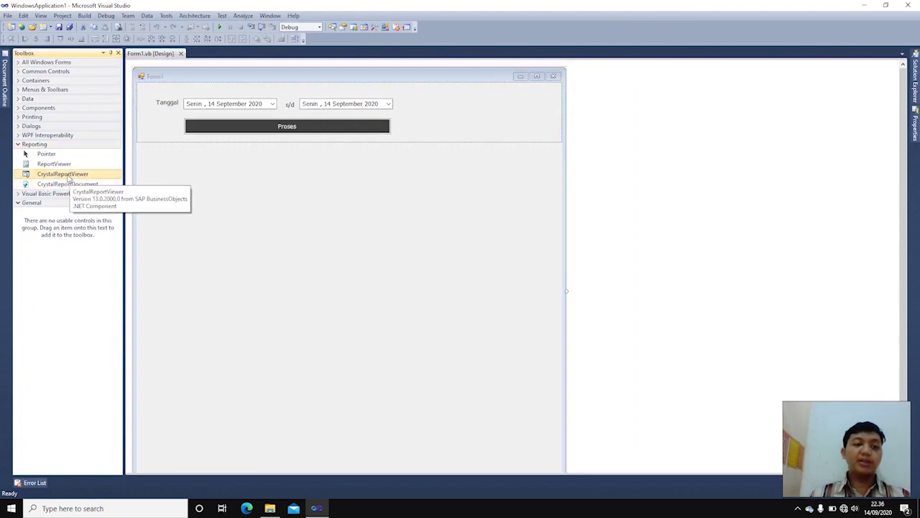
pyautogui.moveTo(69, 179); pyautogui.dragTo(445, 336)
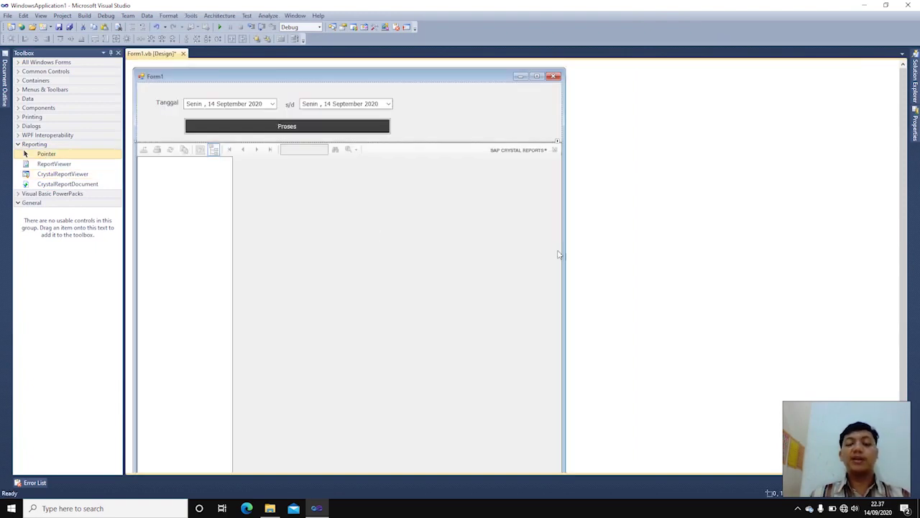
# Rename the Crystal Reports viewer control on Form1 to CRV.
pyautogui.scroll(-2, 635, 283)
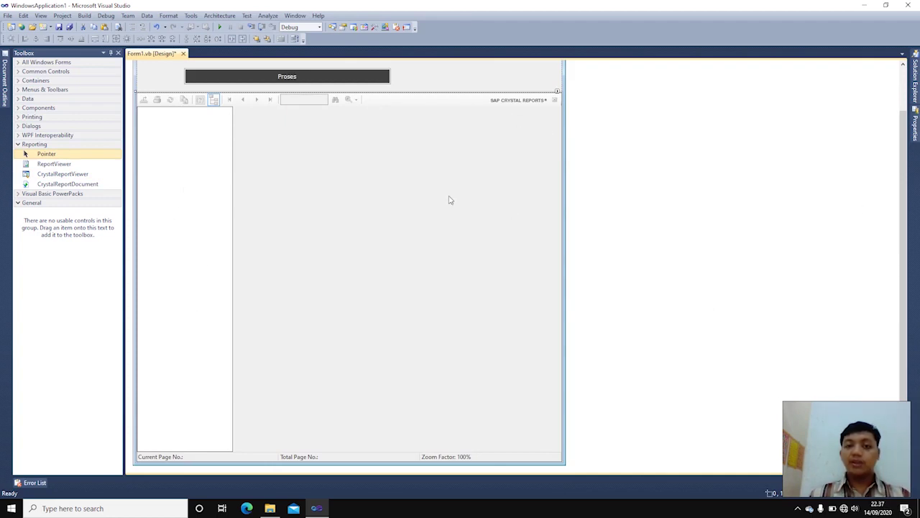
pyautogui.click(915, 124)
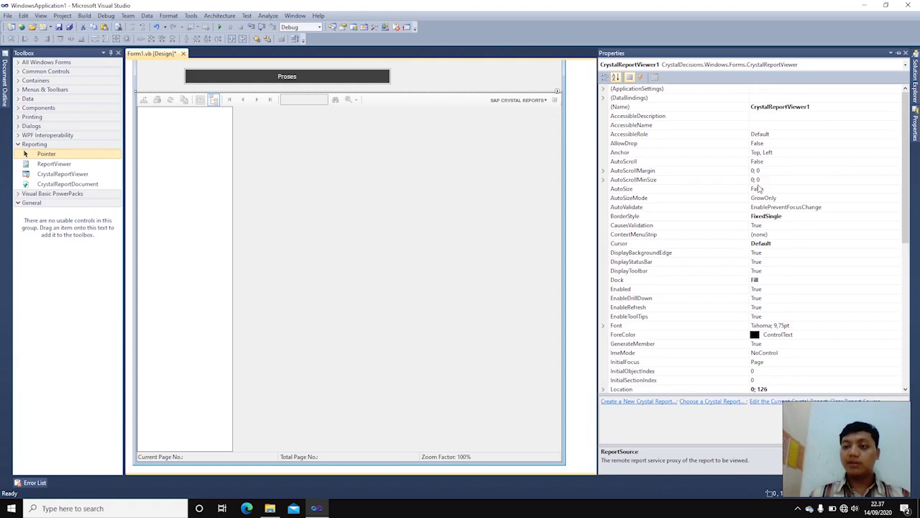
pyautogui.click(713, 107)
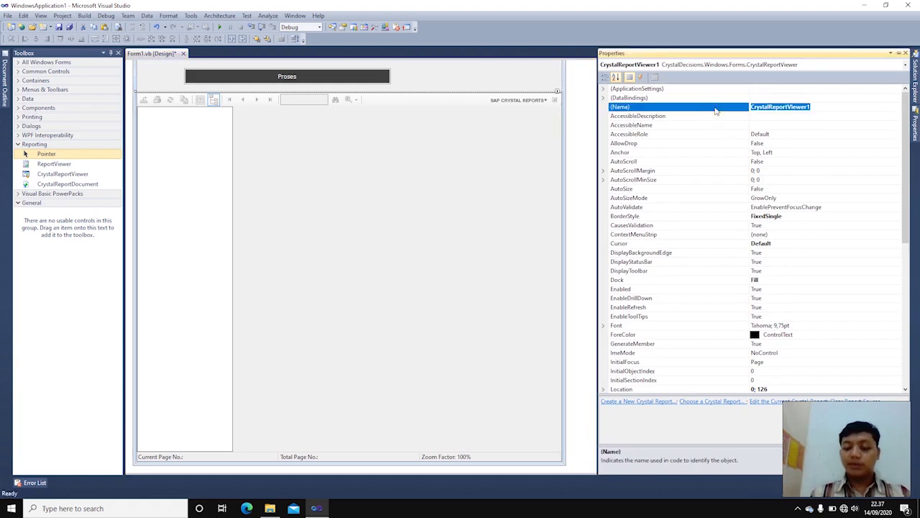
pyautogui.write('CR')
pyautogui.press('Return')
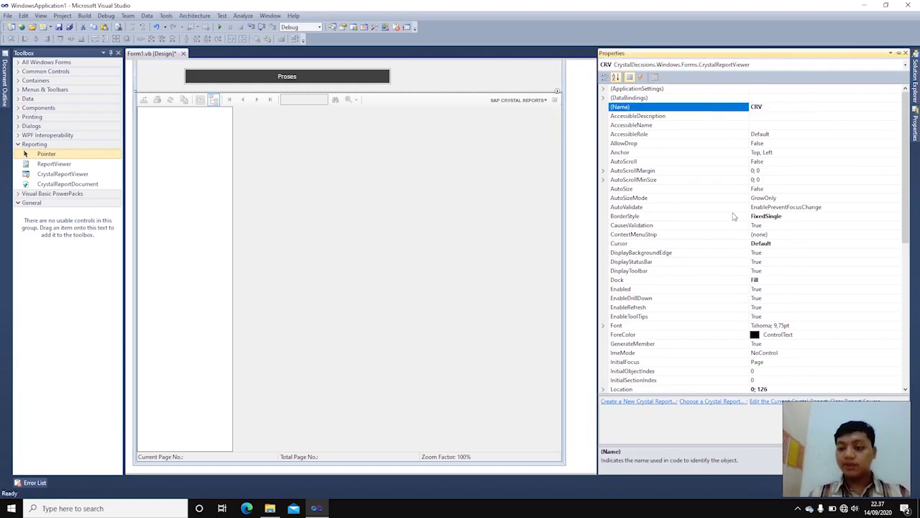
# Set the report viewer's ToolPanelView property to None.
pyautogui.scroll(-10, 714, 242)
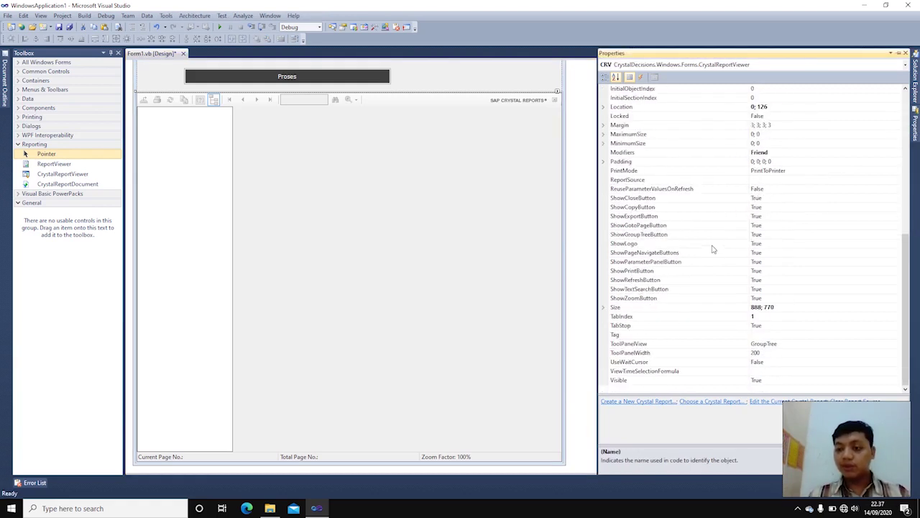
pyautogui.click(667, 345)
pyautogui.doubleClick(667, 344)
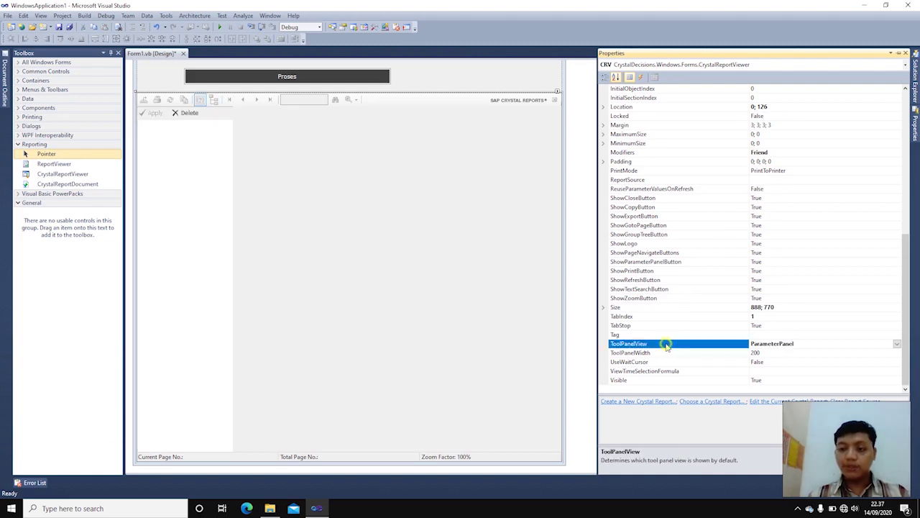
pyautogui.click(896, 343)
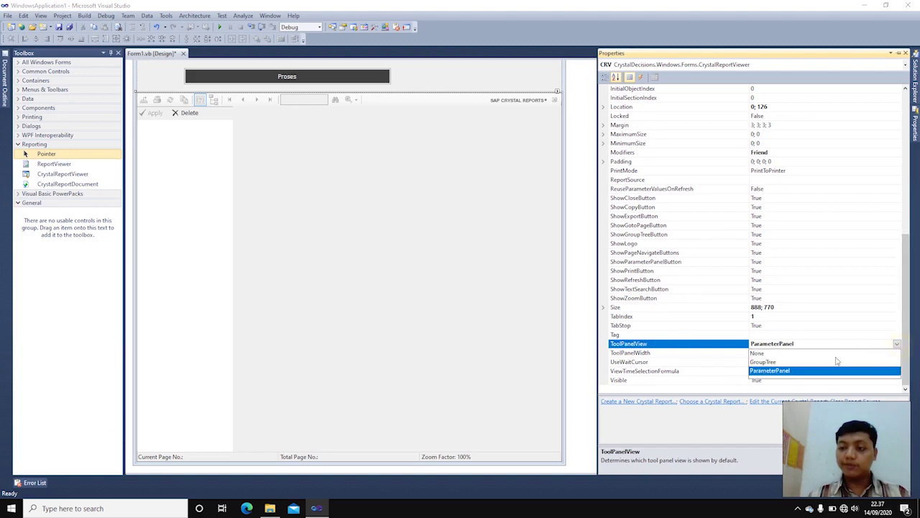
pyautogui.click(816, 355)
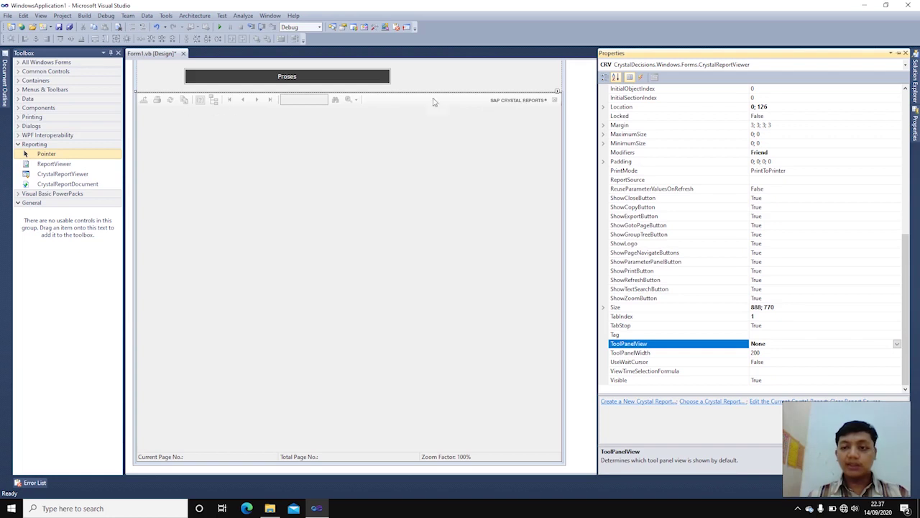
# Set the report viewer's ShowParameterPanelButton and ShowLogo properties to False.
pyautogui.click(624, 298)
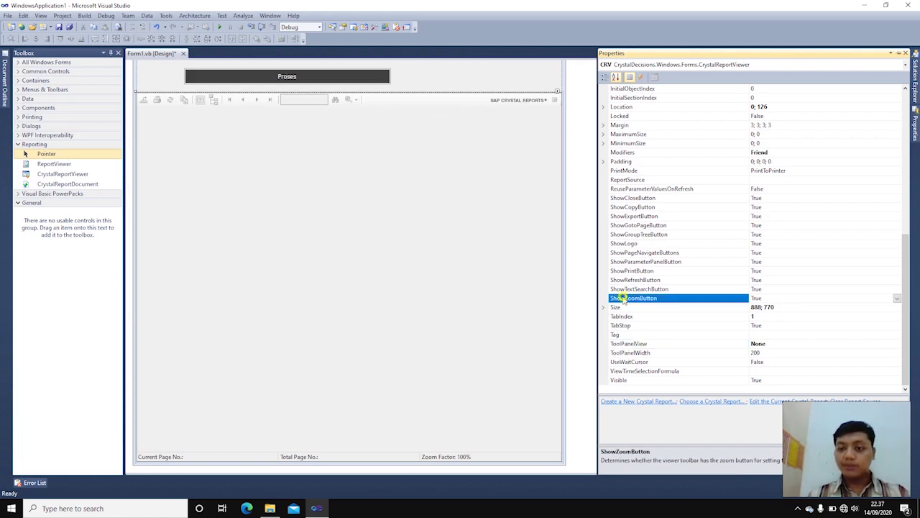
pyautogui.click(634, 262)
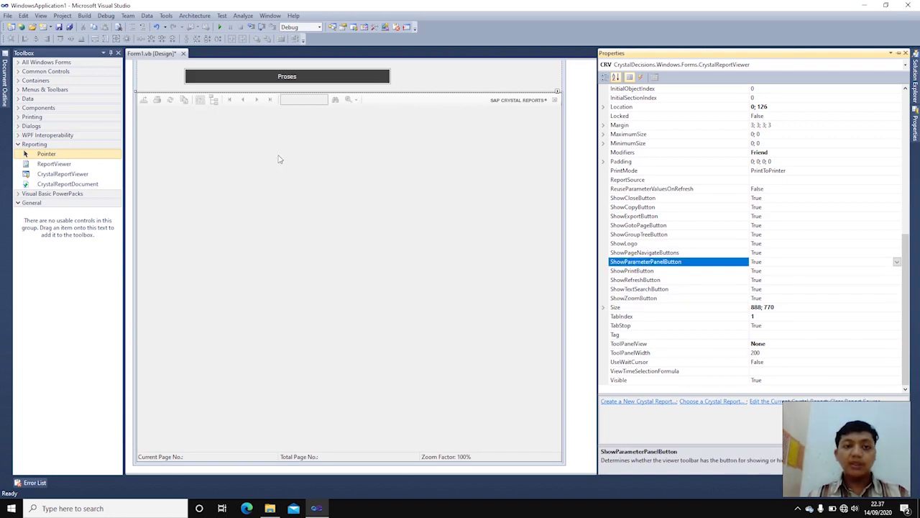
pyautogui.doubleClick(624, 264)
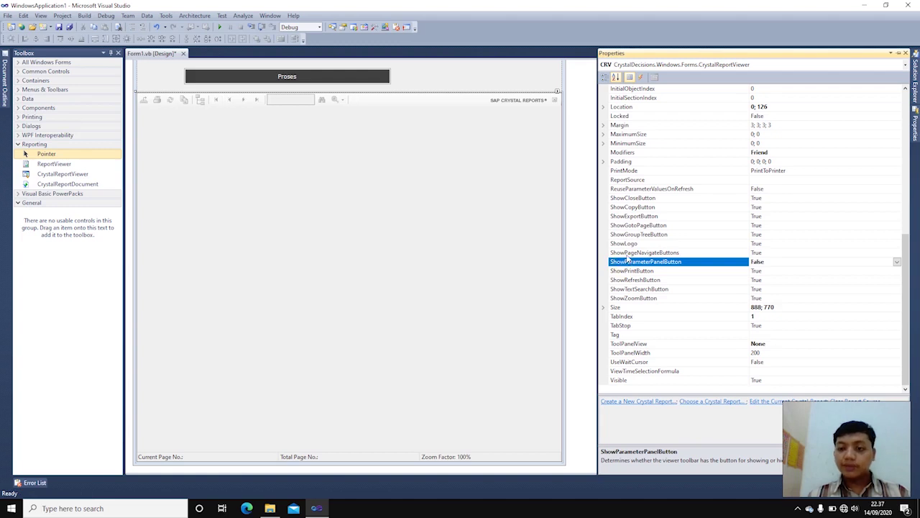
pyautogui.click(625, 245)
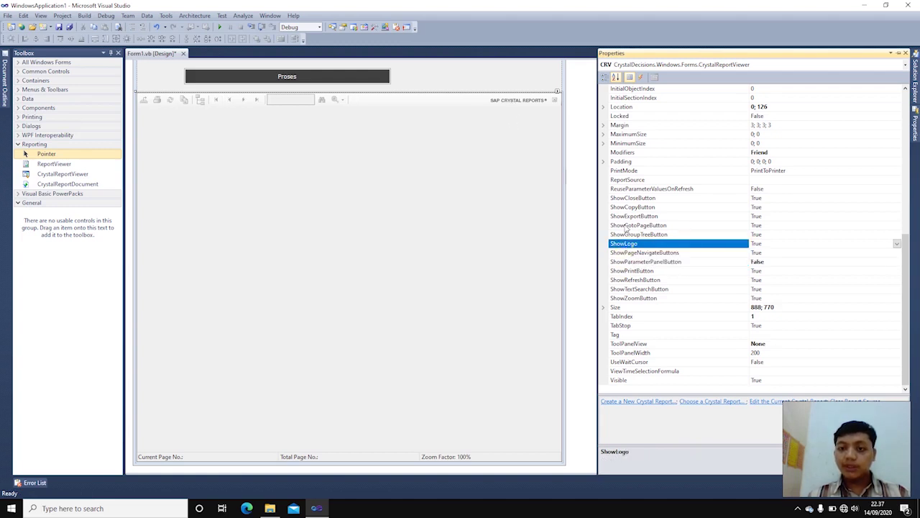
pyautogui.doubleClick(641, 244)
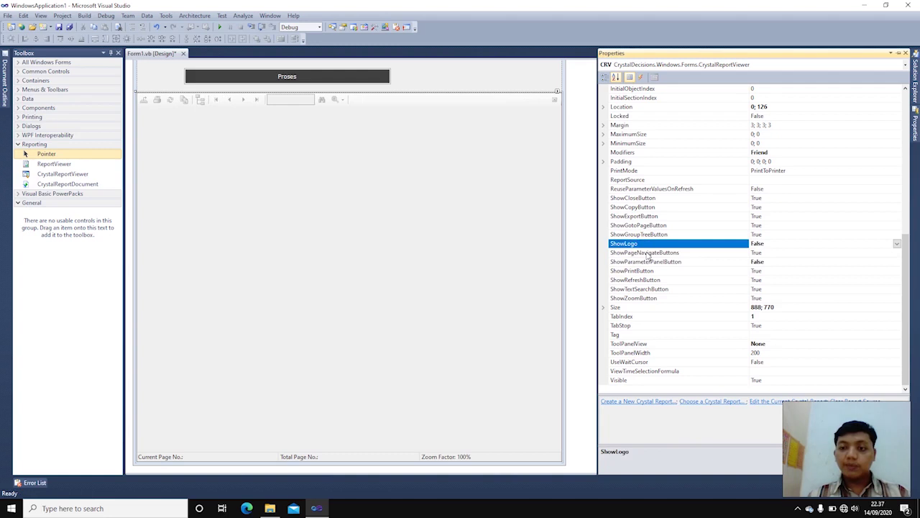
# Set the viewer's ShowGroupTreeButton, ShowCopyButton and ShowCloseButton properties to False, keeping ShowPageNavigateButtons at True.
pyautogui.doubleClick(647, 252)
pyautogui.doubleClick(647, 252)
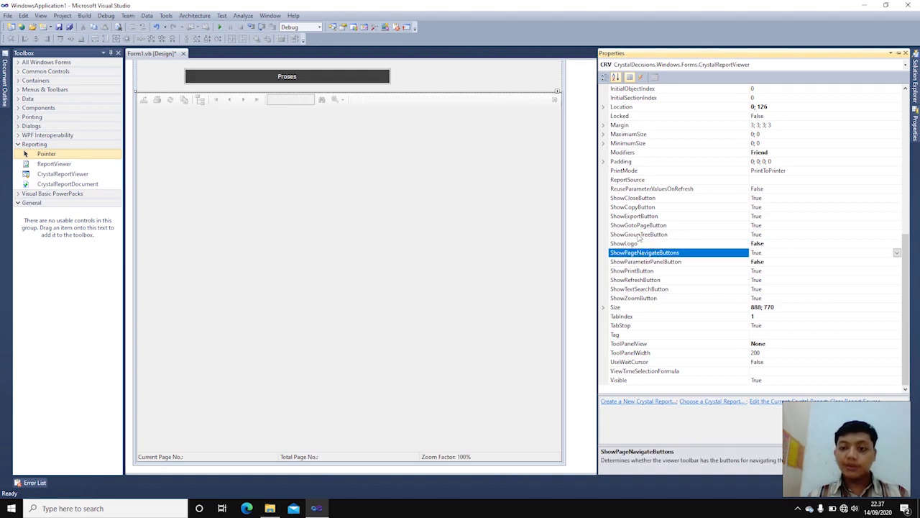
pyautogui.doubleClick(639, 235)
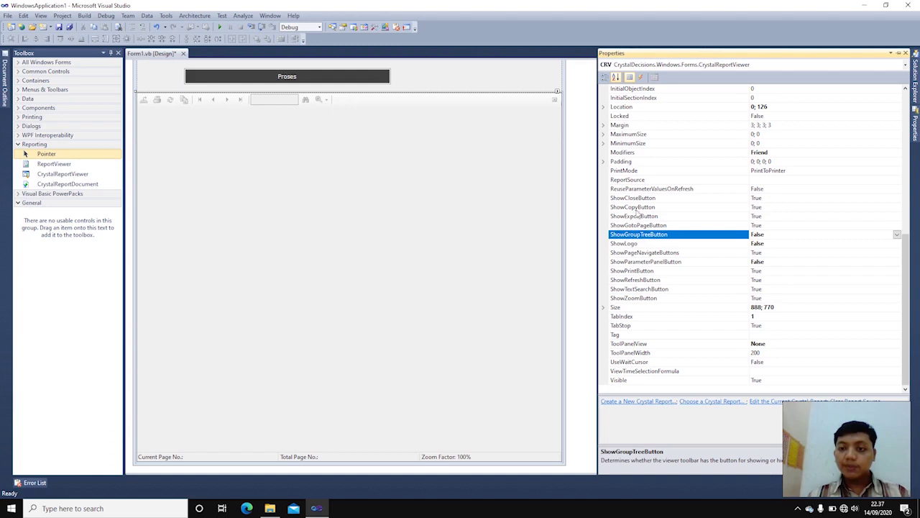
pyautogui.doubleClick(637, 208)
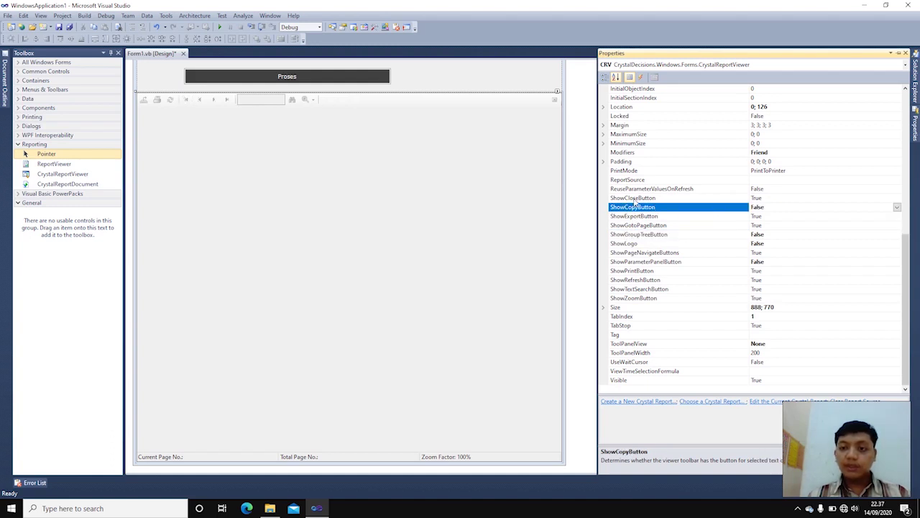
pyautogui.click(632, 197)
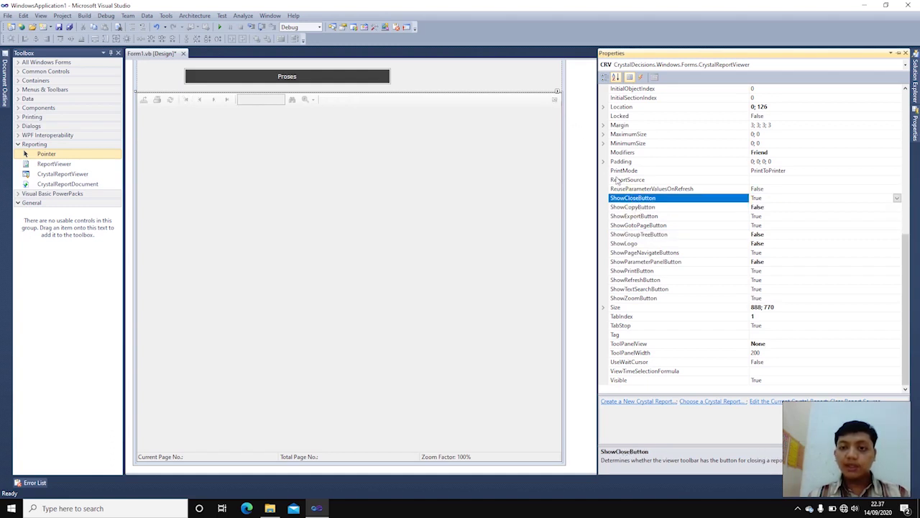
pyautogui.doubleClick(632, 198)
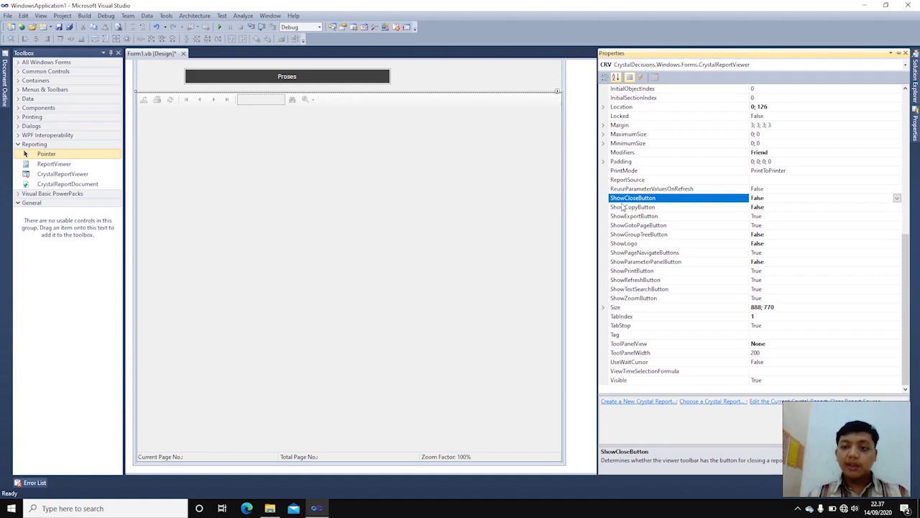
pyautogui.click(638, 190)
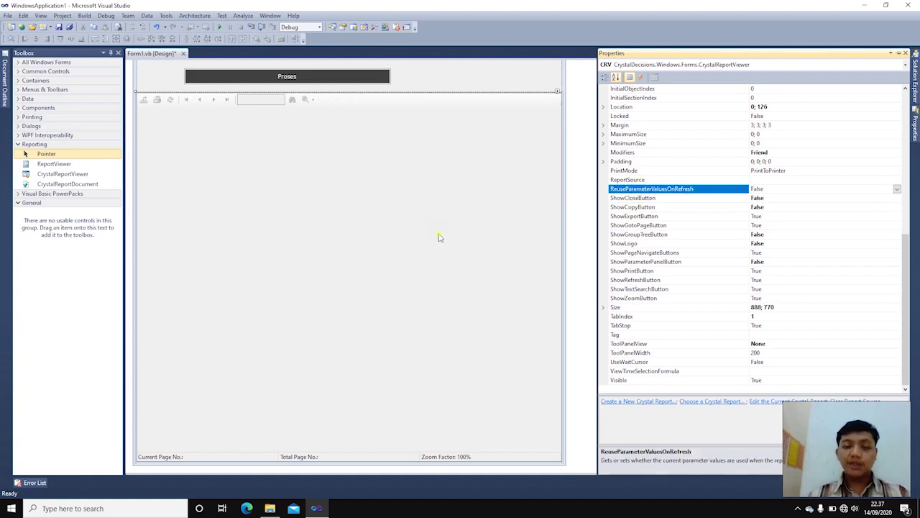
# Run the application, maximize Form1 to check how the report viewer fills it, and close the form.
pyautogui.click(440, 237)
pyautogui.scroll(2, 687, 282)
pyautogui.press('F5')
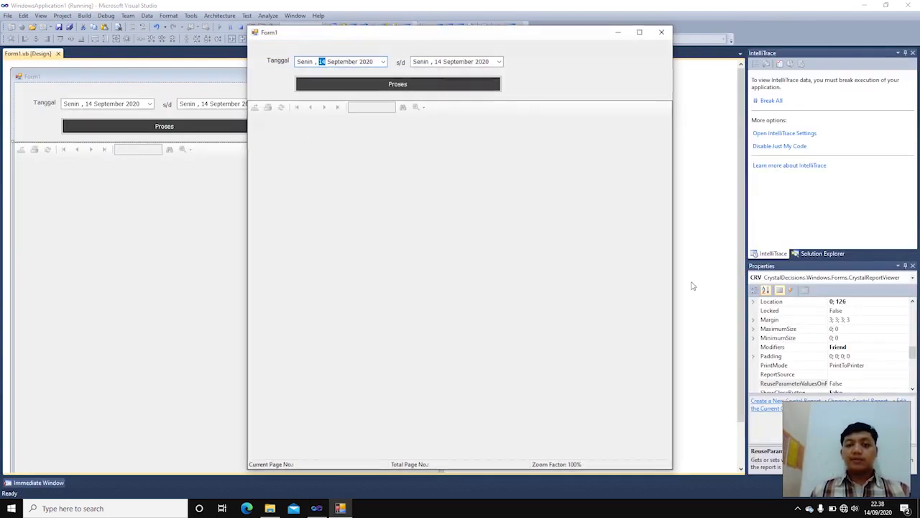
pyautogui.click(639, 32)
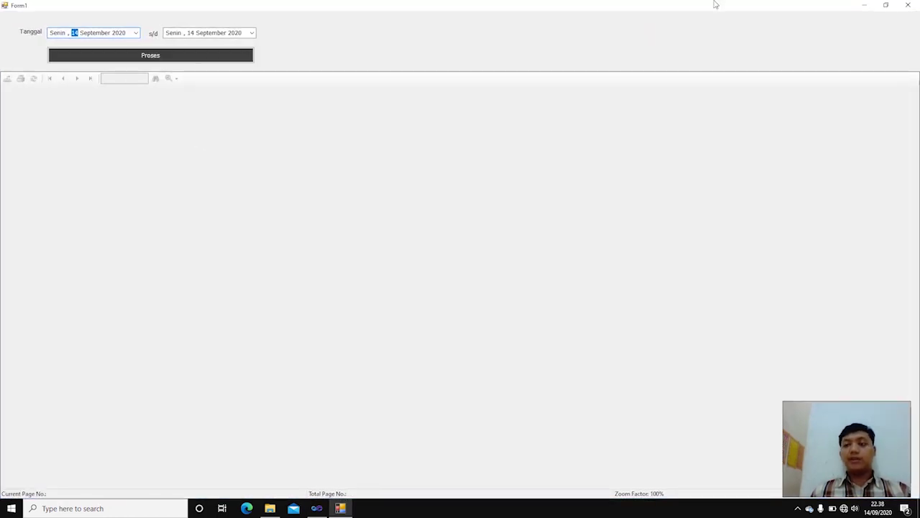
pyautogui.click(909, 5)
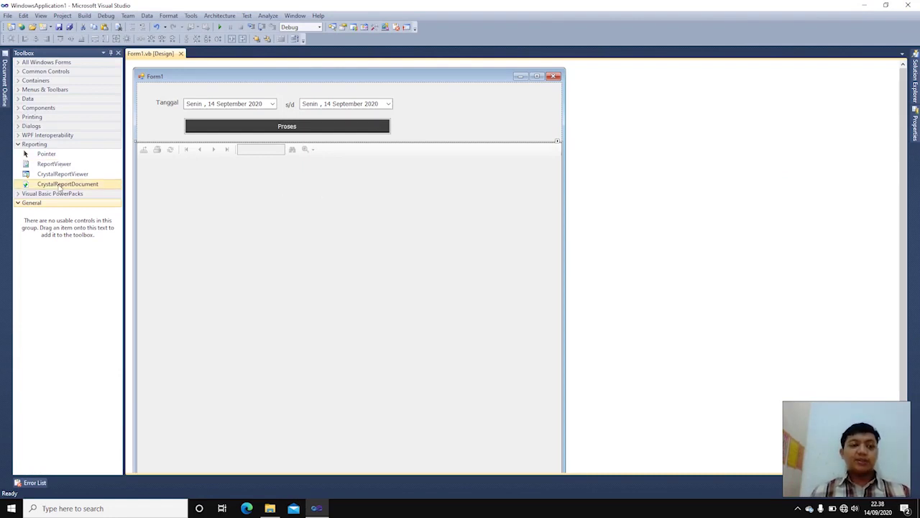
# Add a Crystal Reports item named lapPembelian to the project and create it as a blank report.
pyautogui.click(62, 15)
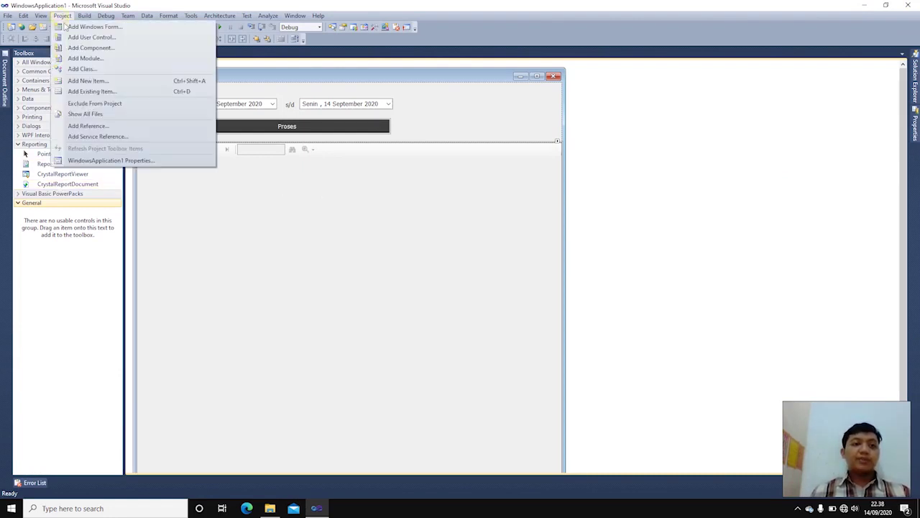
pyautogui.click(96, 65)
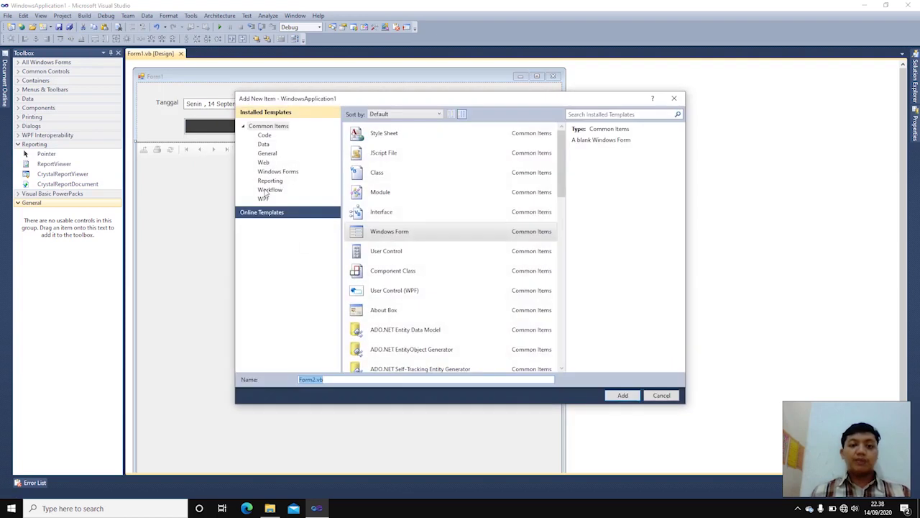
pyautogui.click(270, 181)
pyautogui.click(383, 136)
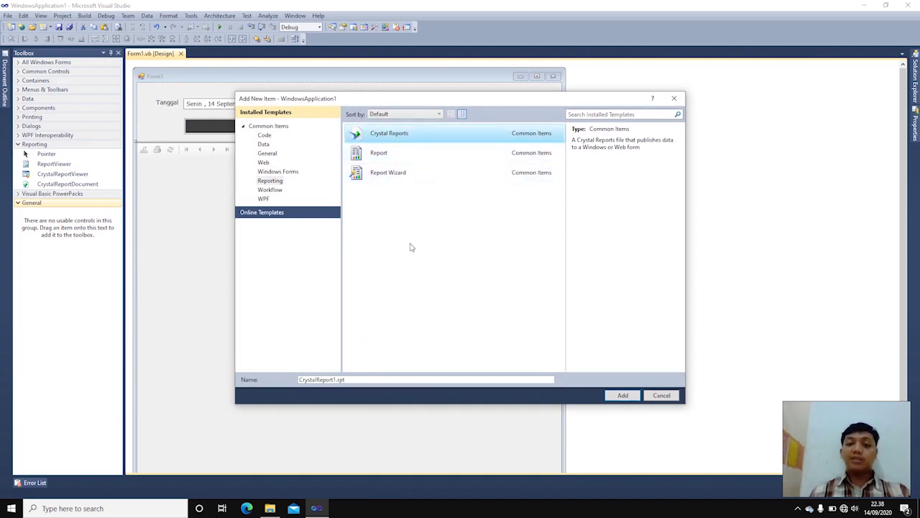
pyautogui.click(389, 379)
pyautogui.press('BackSpace')
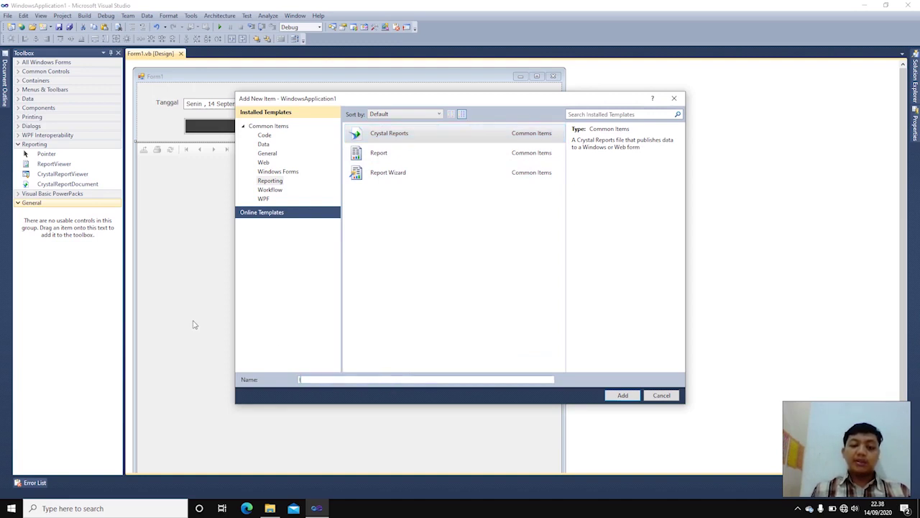
pyautogui.write('lapPembelian')
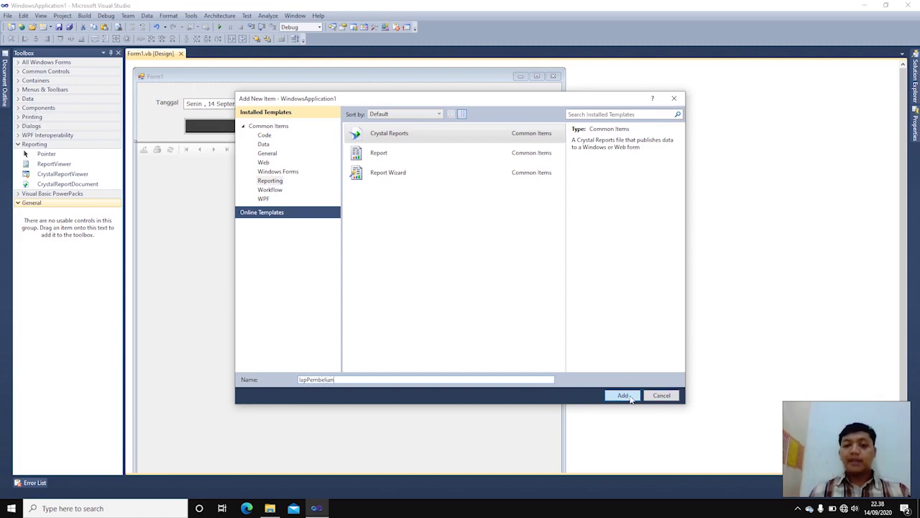
pyautogui.click(622, 396)
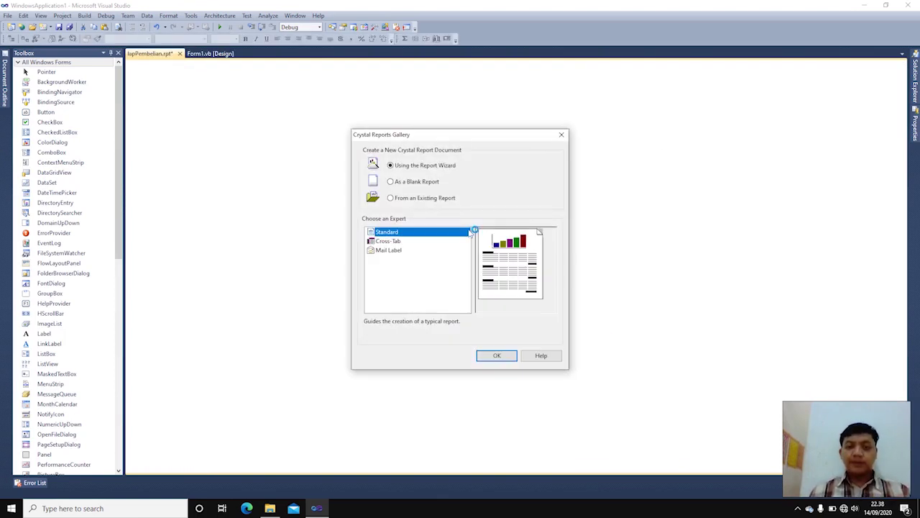
pyautogui.click(417, 182)
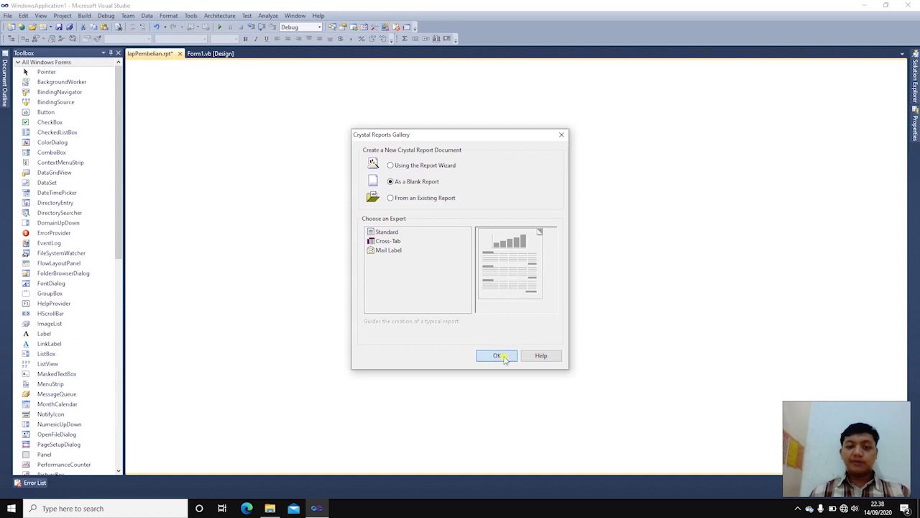
pyautogui.click(505, 356)
# Set the report's page size to A4 210 x 297 mm in the page setup.
pyautogui.rightClick(602, 200)
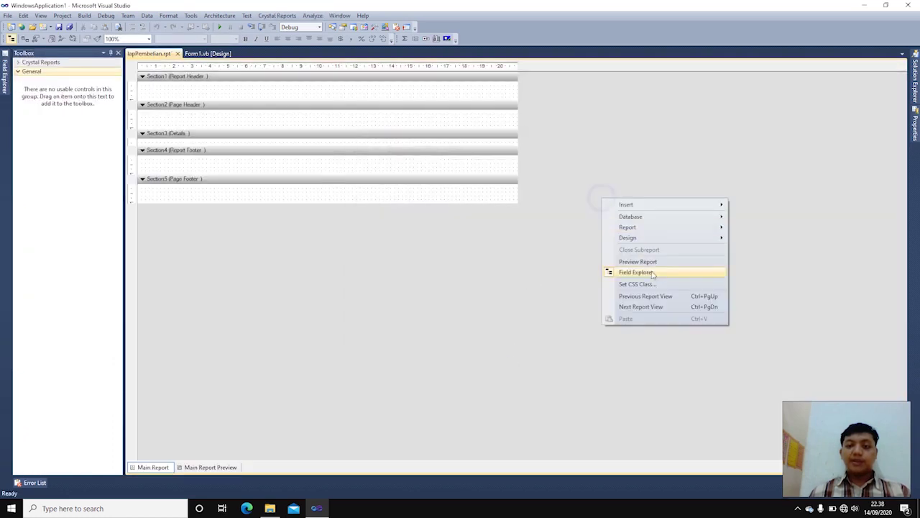
pyautogui.moveTo(649, 238)
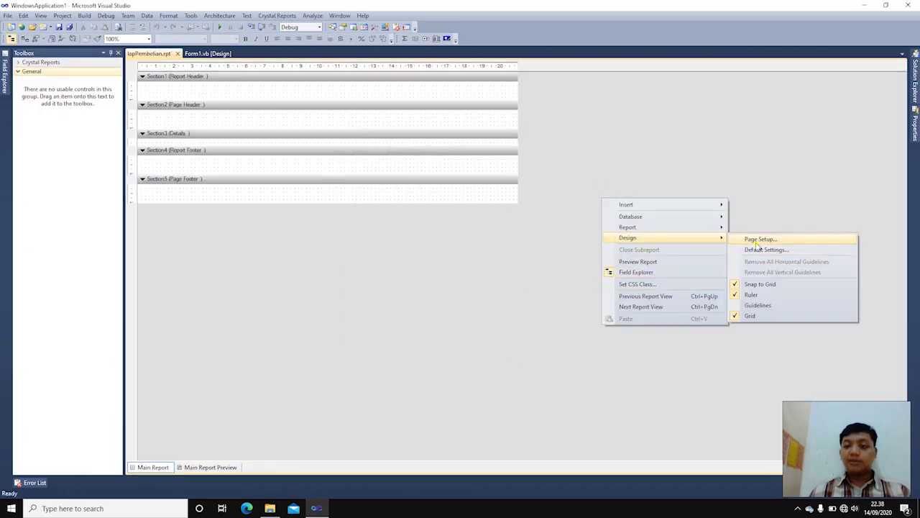
pyautogui.click(766, 250)
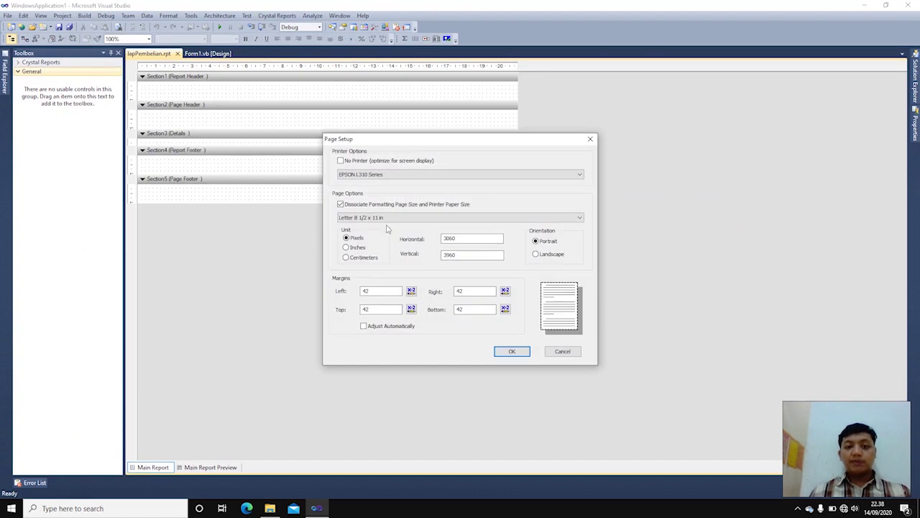
pyautogui.click(387, 217)
pyautogui.click(374, 229)
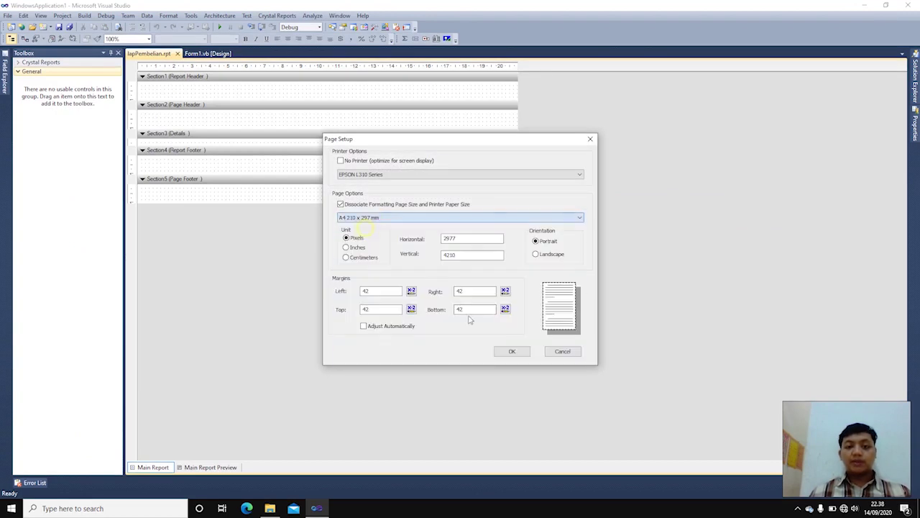
pyautogui.click(511, 352)
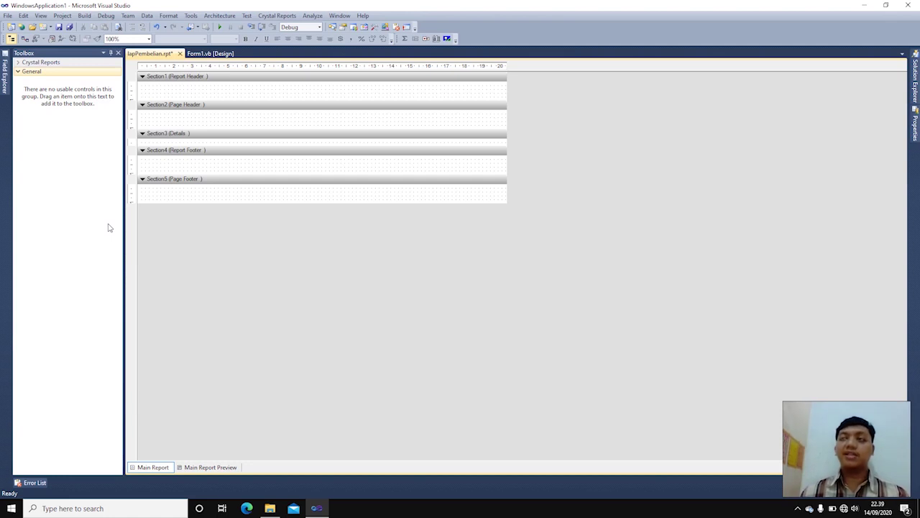
# Pin the Field Explorer open and add view_pembelian from the dispensing connection's views to the report's database tables.
pyautogui.click(4, 72)
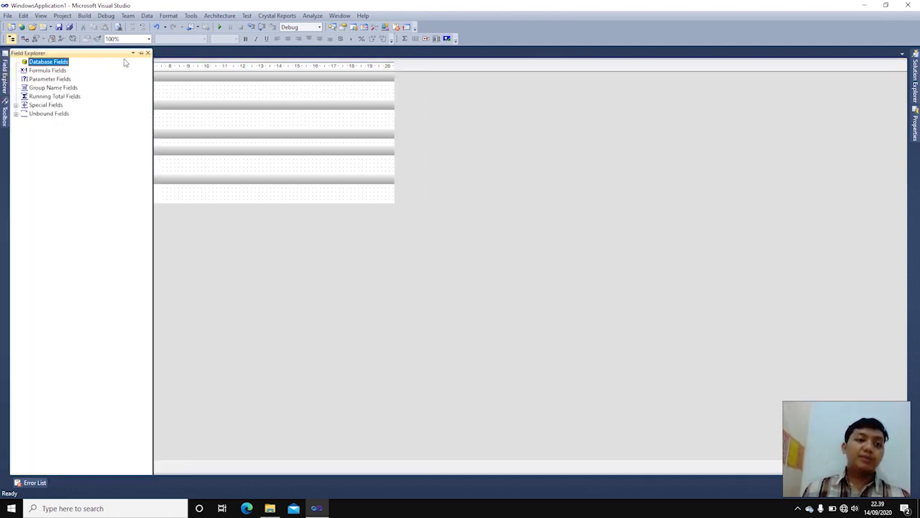
pyautogui.click(140, 54)
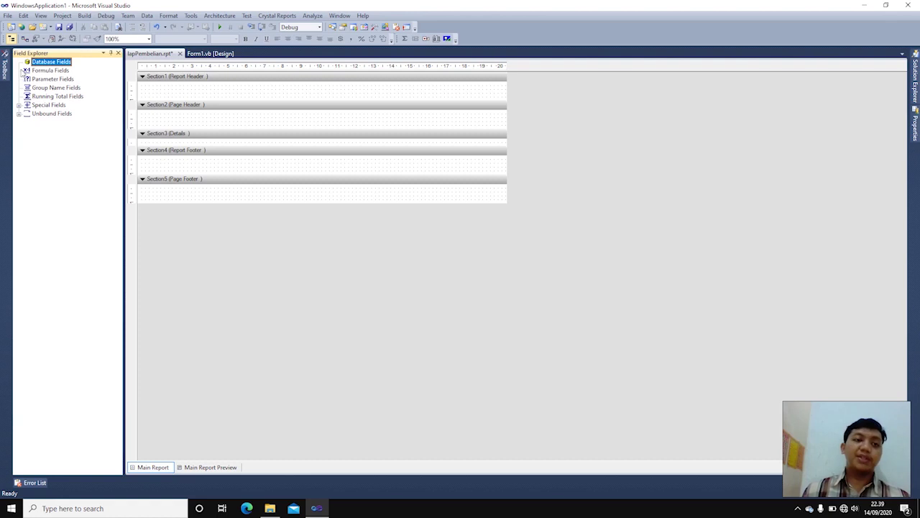
pyautogui.rightClick(43, 63)
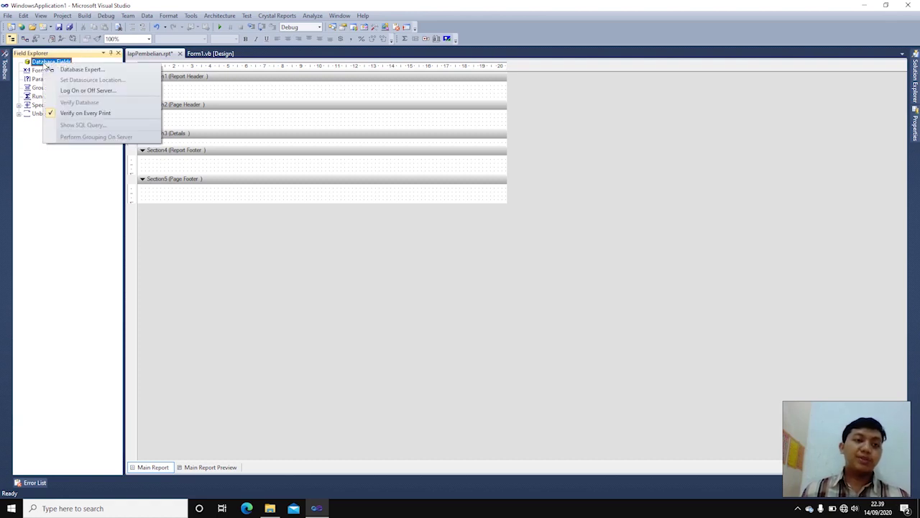
pyautogui.click(92, 71)
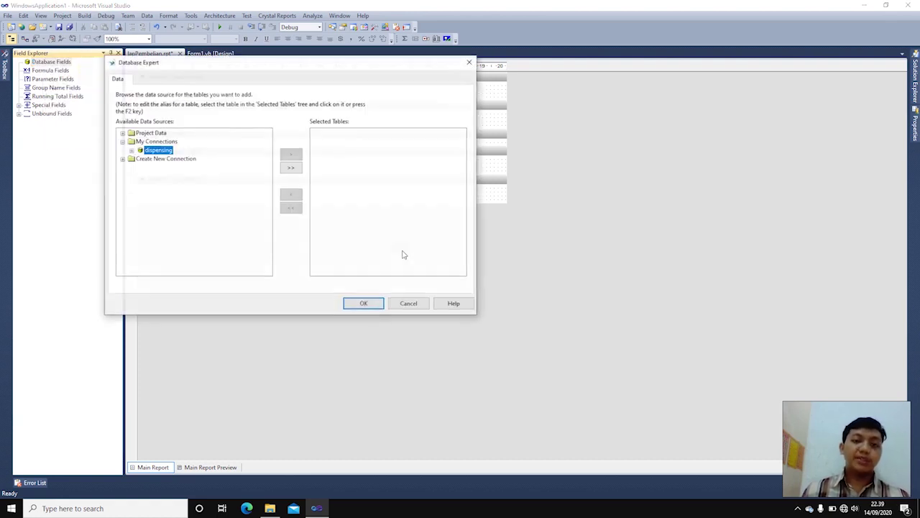
pyautogui.doubleClick(151, 150)
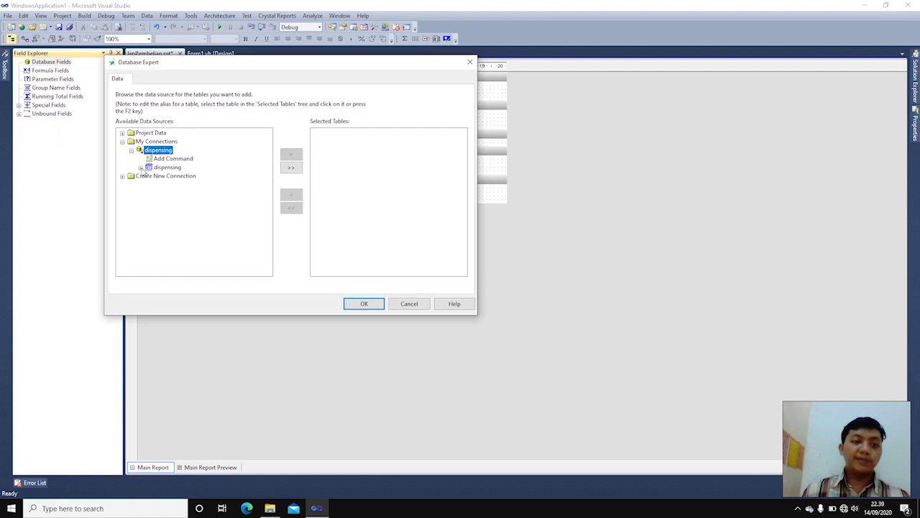
pyautogui.click(141, 167)
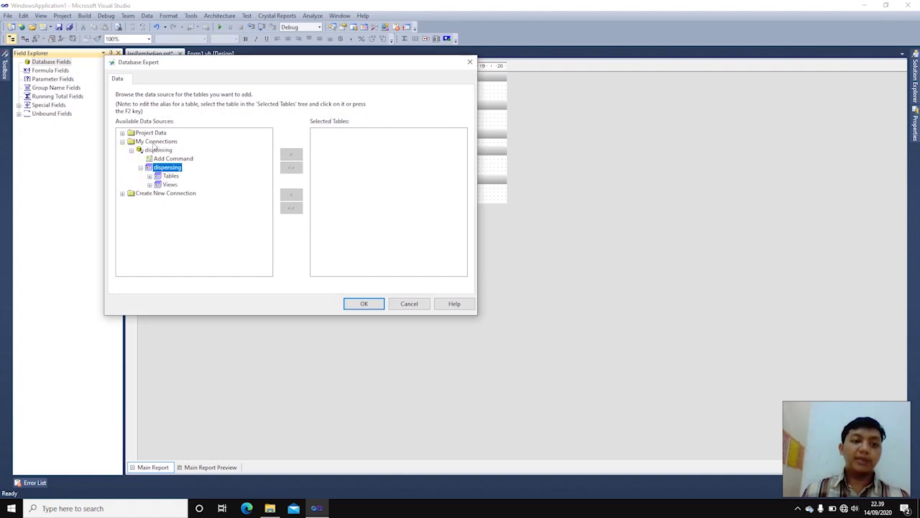
pyautogui.click(149, 184)
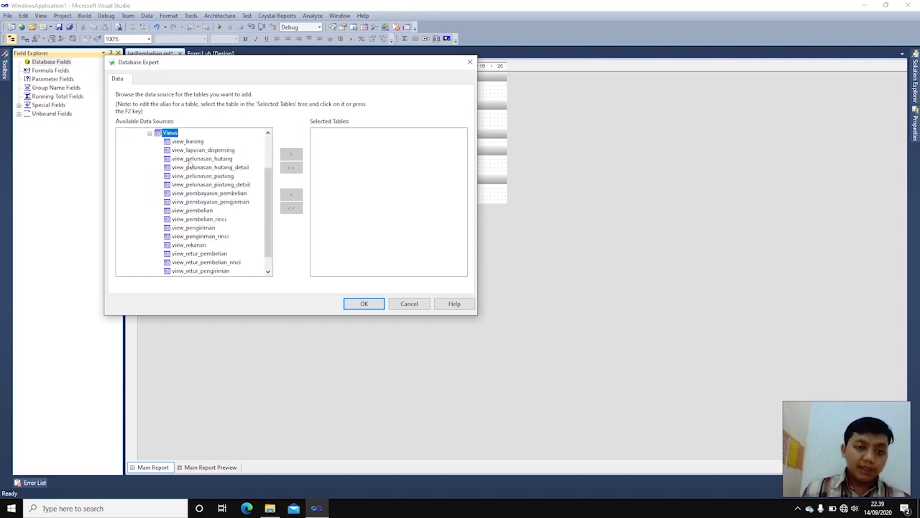
pyautogui.scroll(-1, 210, 249)
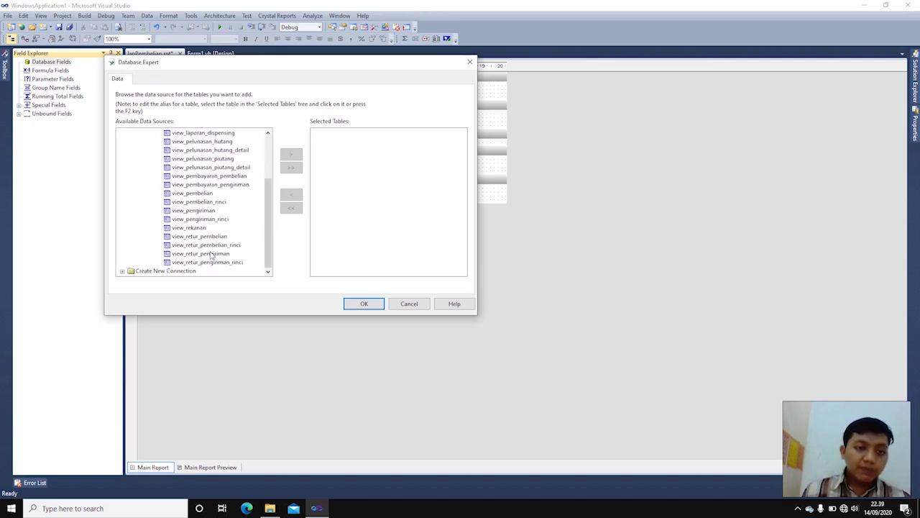
pyautogui.scroll(1, 211, 242)
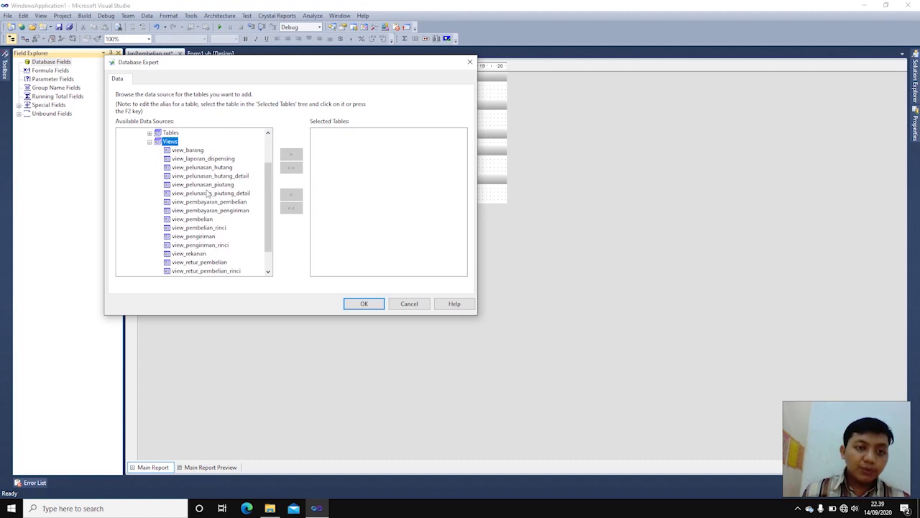
pyautogui.click(204, 219)
pyautogui.click(291, 154)
pyautogui.click(364, 304)
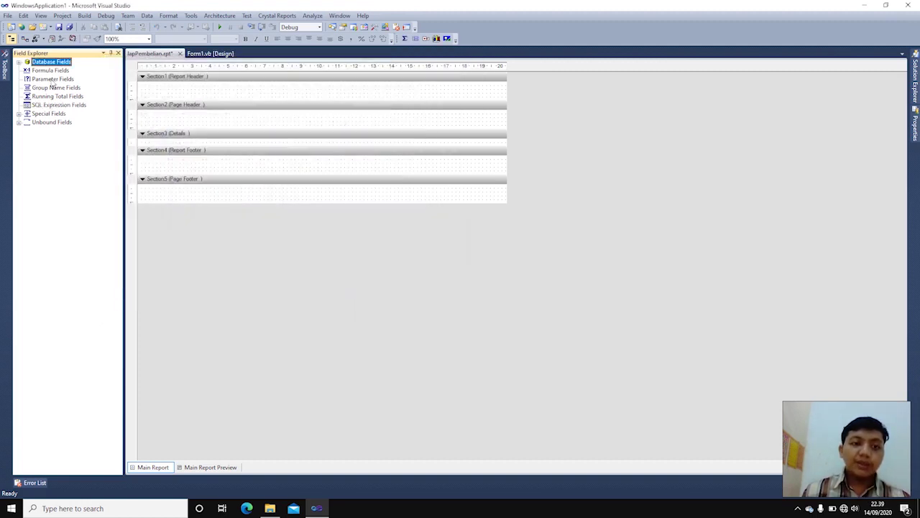
# Expand the view's database fields and insert a report group on no_faktur_pembelian in ascending order.
pyautogui.click(19, 63)
pyautogui.click(28, 71)
pyautogui.click(72, 278)
pyautogui.click(70, 286)
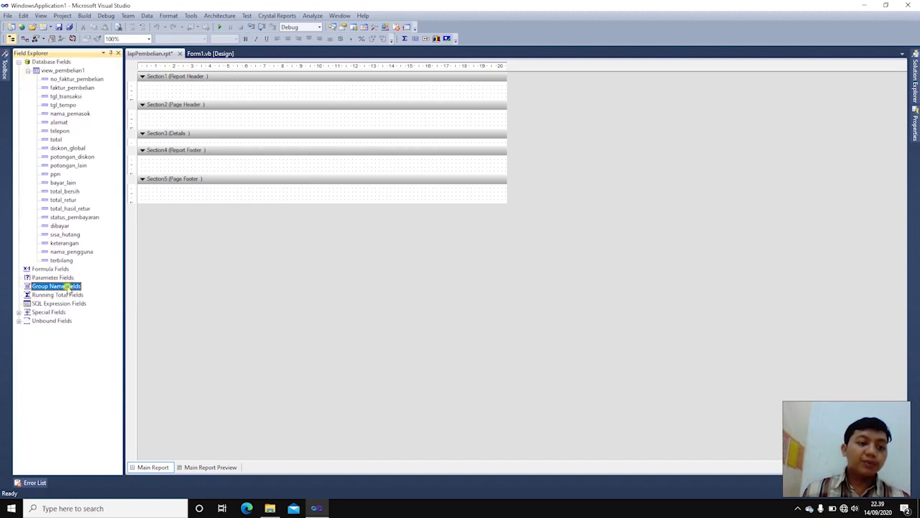
pyautogui.rightClick(69, 287)
pyautogui.click(101, 293)
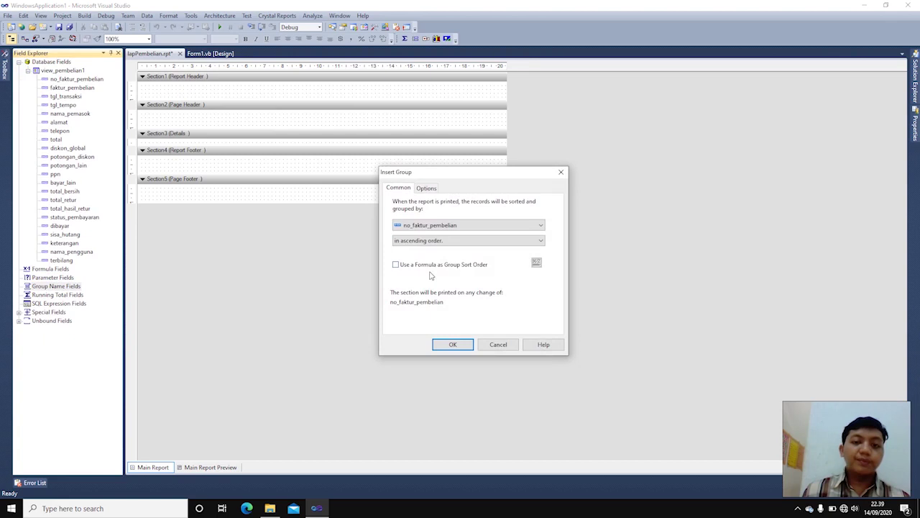
pyautogui.click(453, 345)
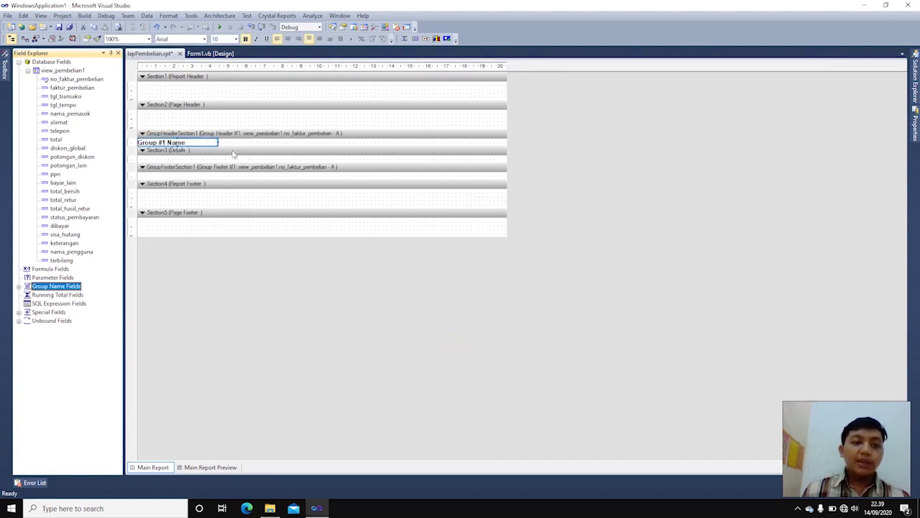
# Indent the group name field about 0.8 cm in the group header and preview the report.
pyautogui.click(149, 38)
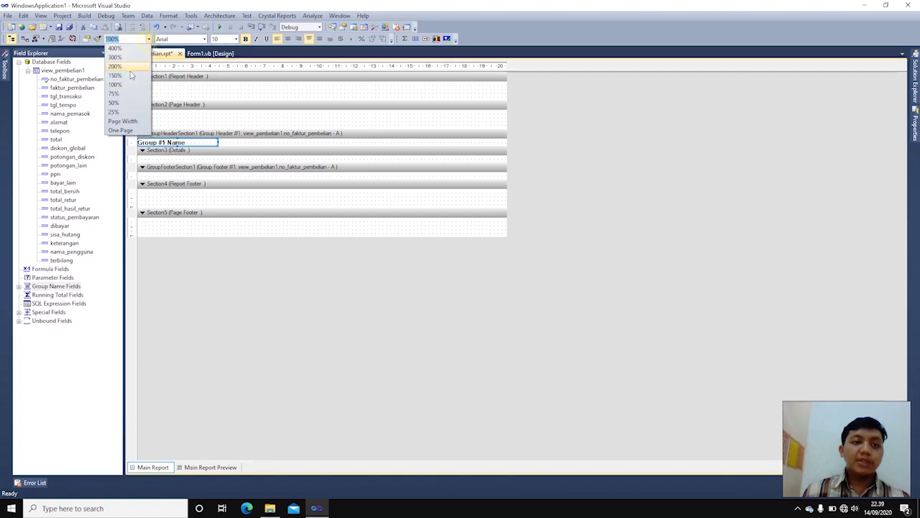
pyautogui.click(115, 67)
pyautogui.moveTo(237, 185); pyautogui.dragTo(268, 185)
pyautogui.click(220, 468)
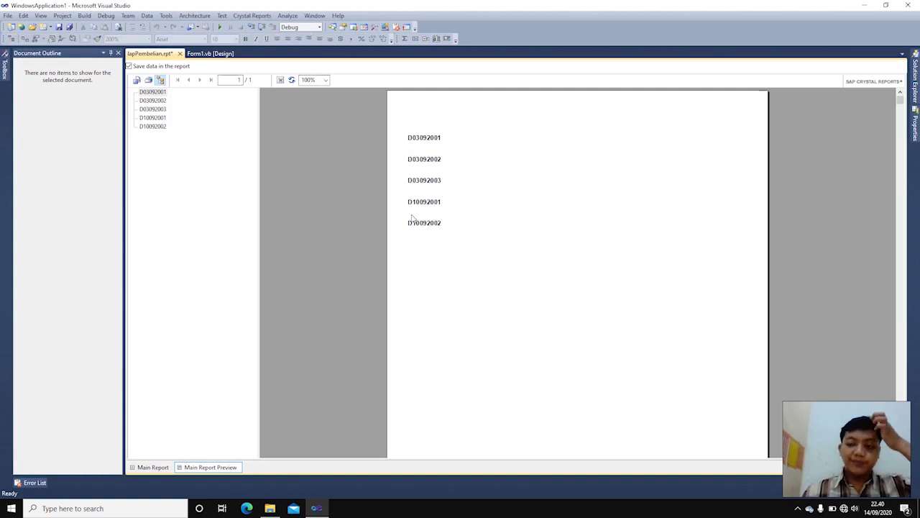
pyautogui.click(148, 468)
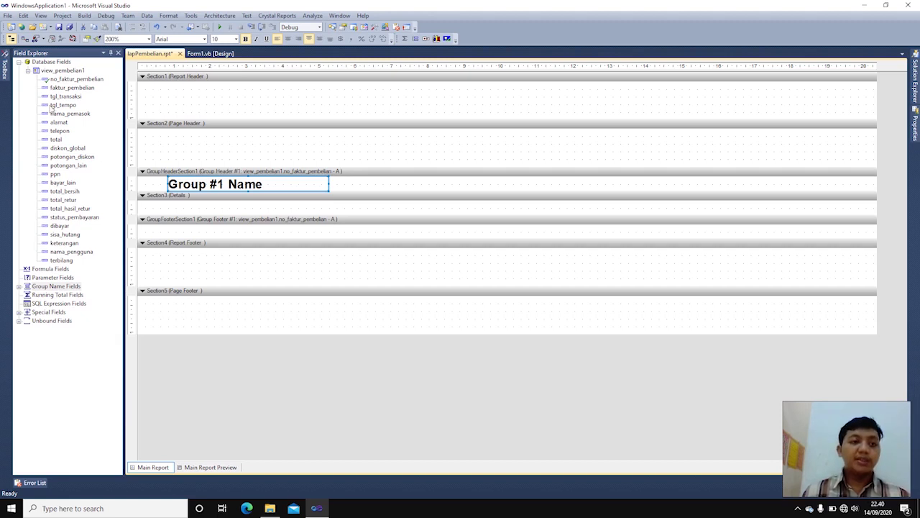
# Place the tgl_transaksi field in the Details section and move its heading below the group name in an enlarged group header.
pyautogui.moveTo(69, 100); pyautogui.dragTo(181, 206)
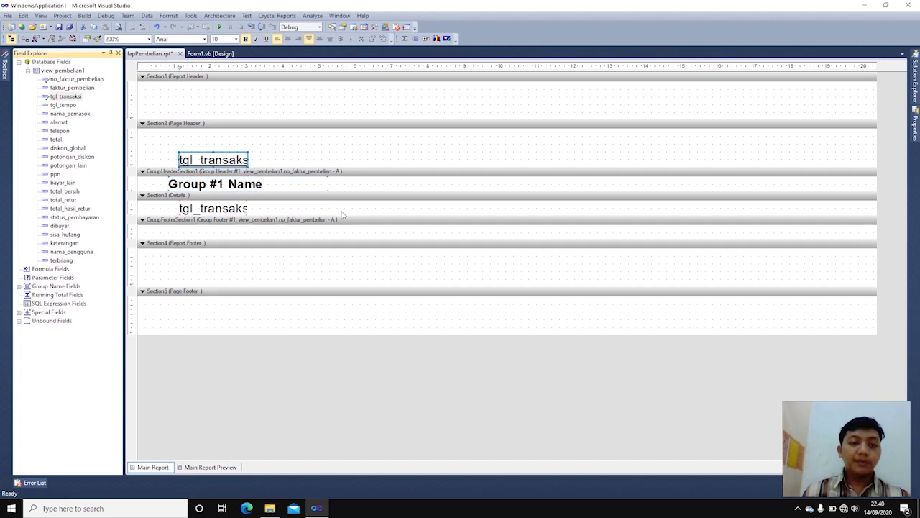
pyautogui.moveTo(355, 190); pyautogui.dragTo(330, 234)
pyautogui.moveTo(241, 160); pyautogui.dragTo(227, 225)
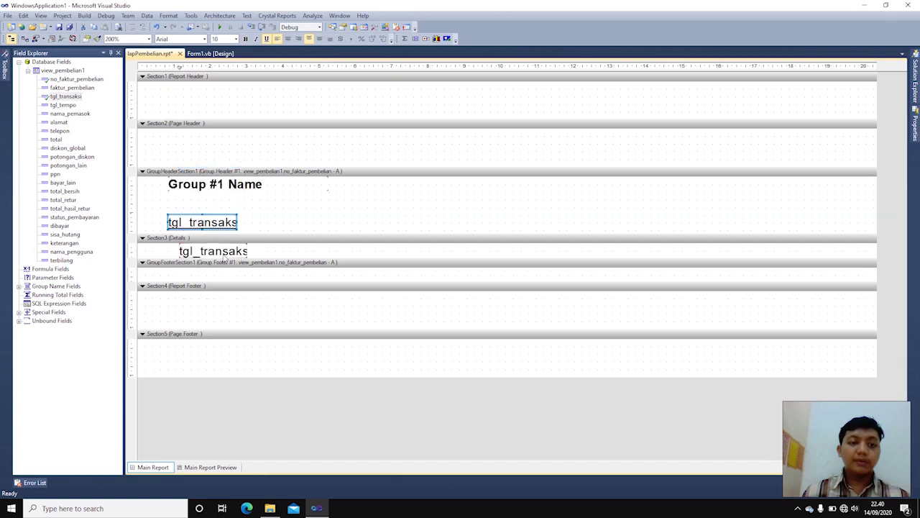
# Align the tgl_transaksi field under its heading in a taller Details section and preview the report.
pyautogui.moveTo(275, 256); pyautogui.dragTo(260, 276)
pyautogui.click(270, 264)
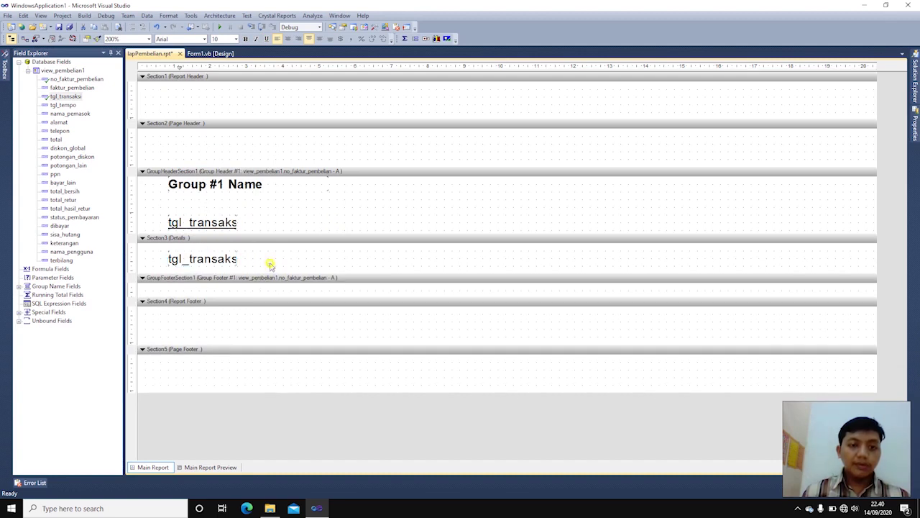
pyautogui.click(220, 468)
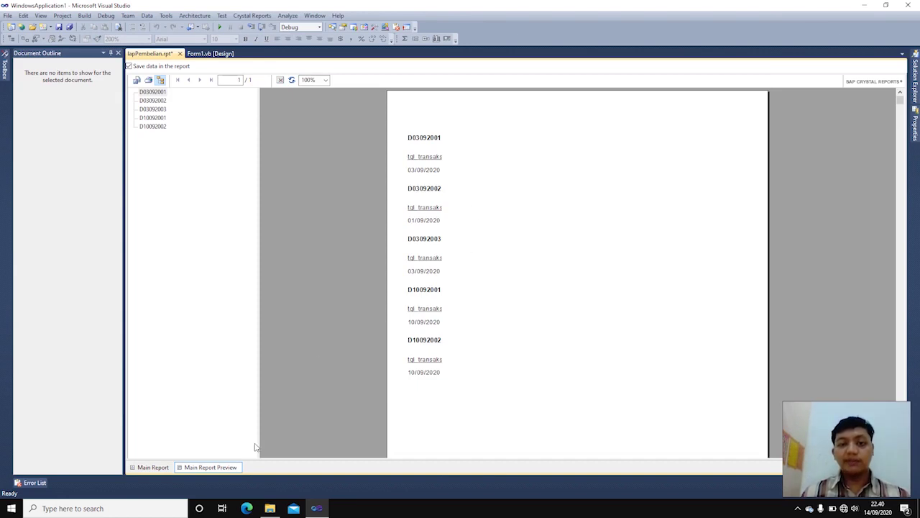
pyautogui.click(166, 469)
# Widen the tgl_transaksi field and its heading to about 3.6 cm and change the heading text to "Tanggal Beli".
pyautogui.click(234, 258)
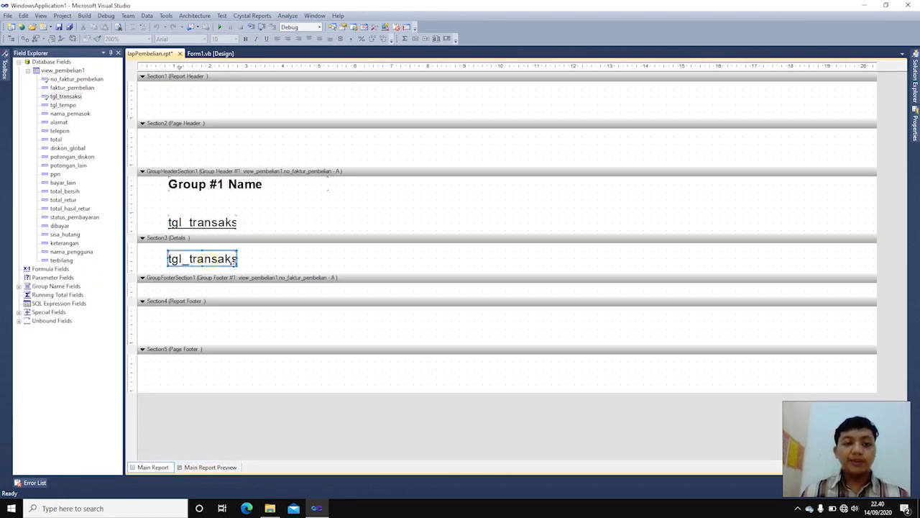
pyautogui.moveTo(235, 258); pyautogui.dragTo(300, 257)
pyautogui.click(239, 224)
pyautogui.doubleClick(238, 224)
pyautogui.hotkey('ctrl', 'a')
pyautogui.write('Tan')
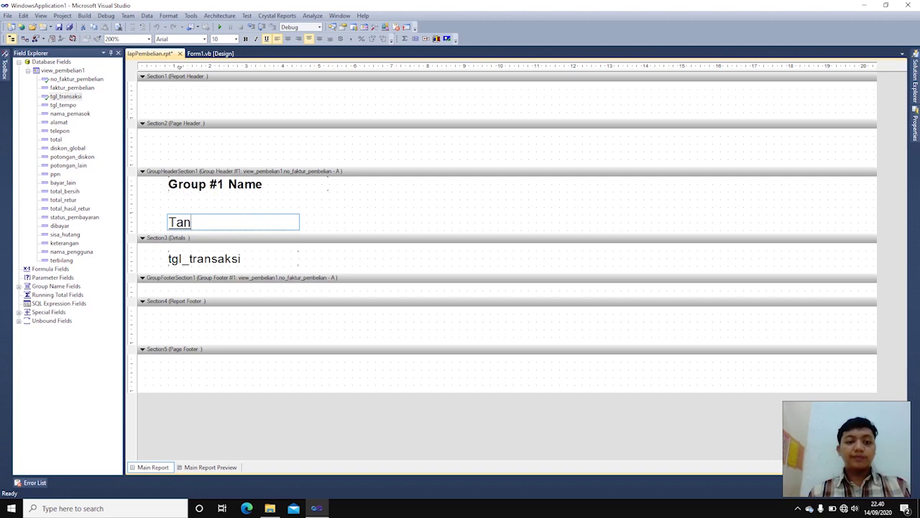
pyautogui.write('ggal Beli')
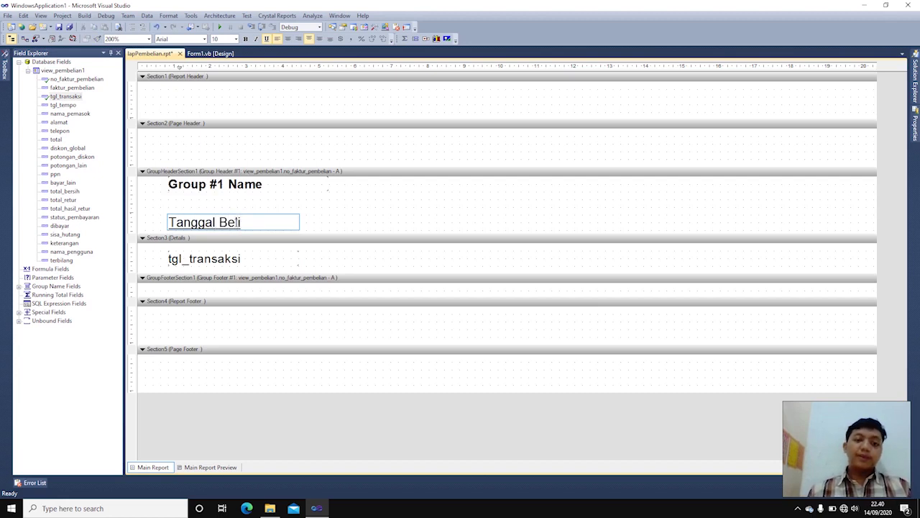
# Place the total_hasil_retur field beside tgl_transaksi in the Details section, widened to about 3.8 cm, and preview the report.
pyautogui.click(266, 235)
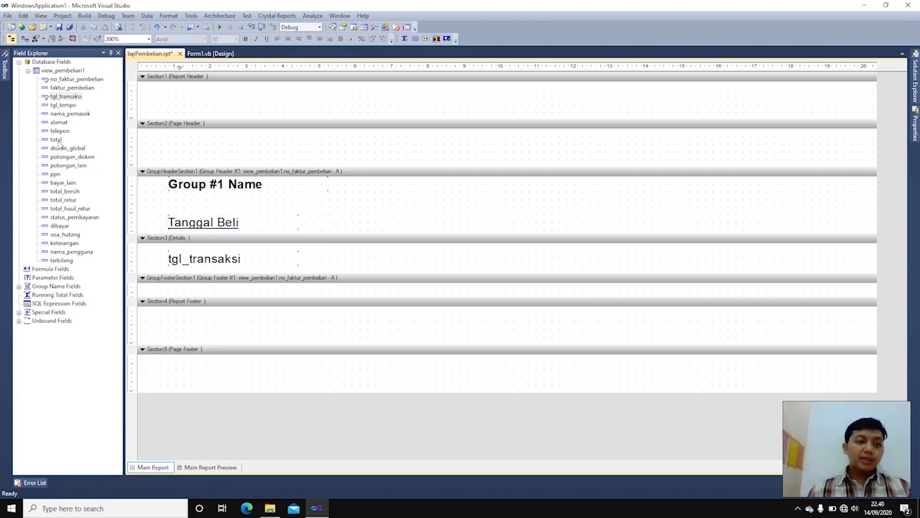
pyautogui.click(72, 192)
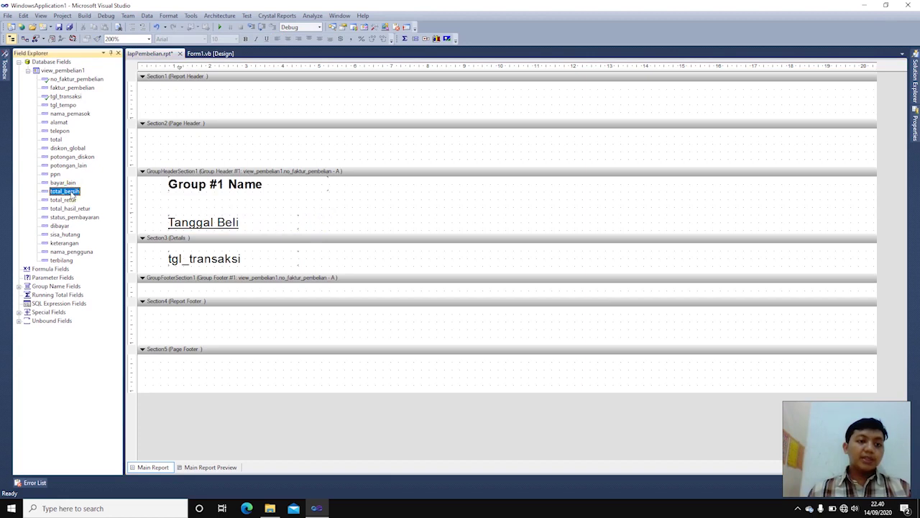
pyautogui.moveTo(74, 209); pyautogui.dragTo(318, 259)
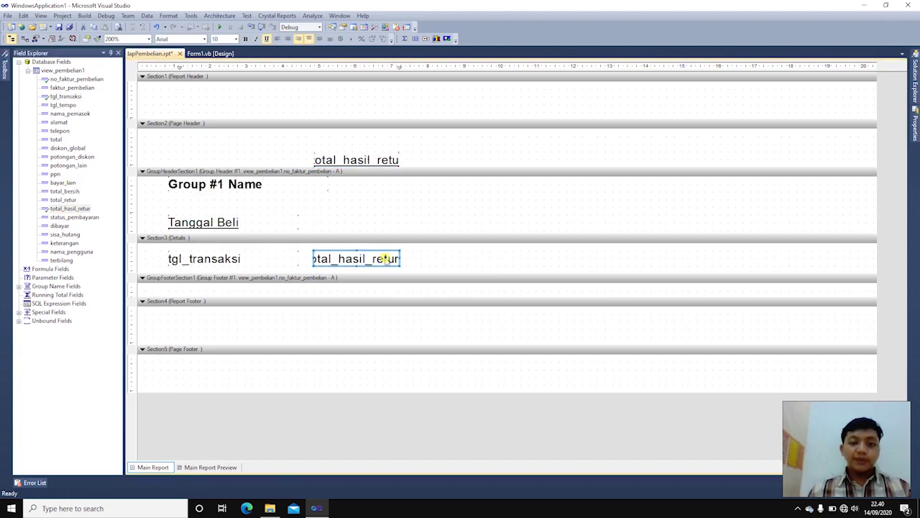
pyautogui.moveTo(399, 256); pyautogui.dragTo(452, 260)
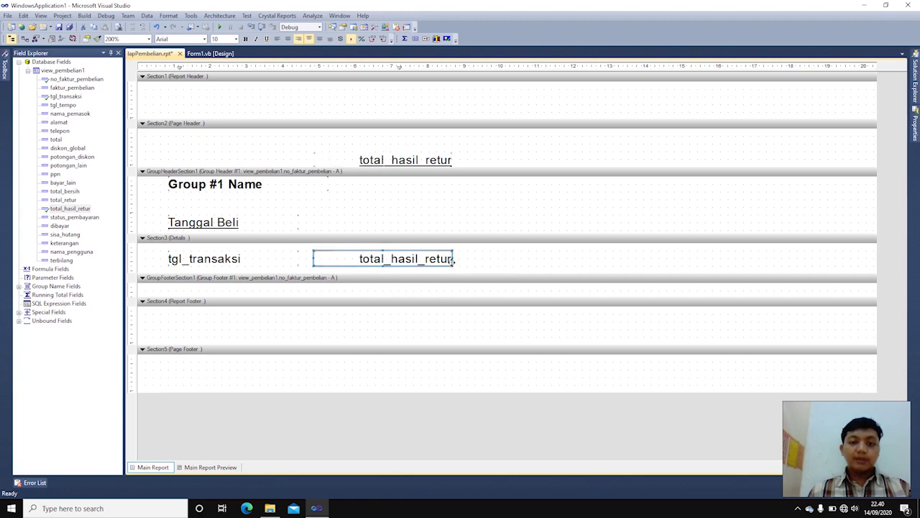
pyautogui.click(218, 466)
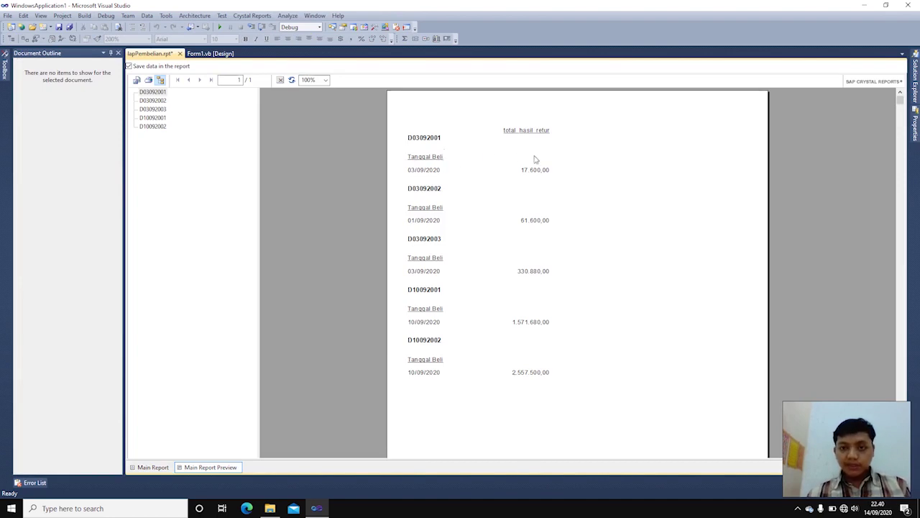
pyautogui.click(532, 134)
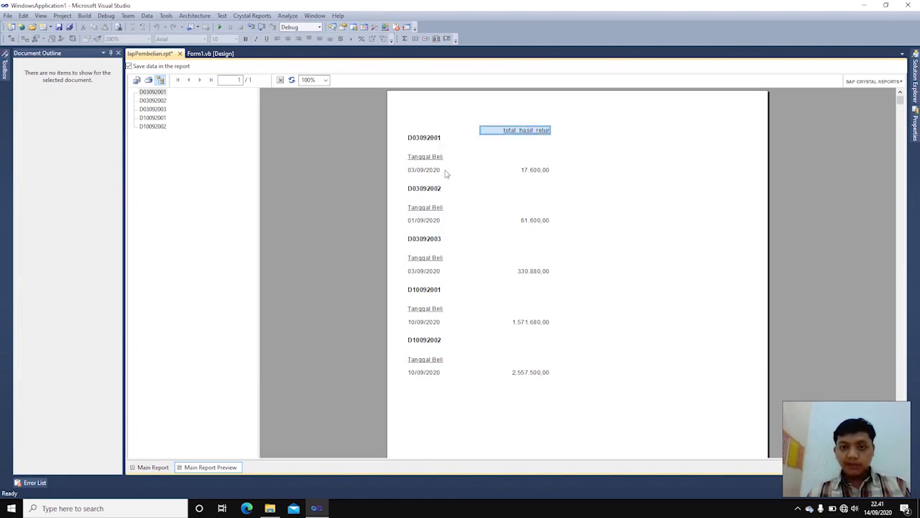
# Move the total_hasil_retur heading into the group header in line with Tanggal Beli and shift the group name slightly down.
pyautogui.click(154, 467)
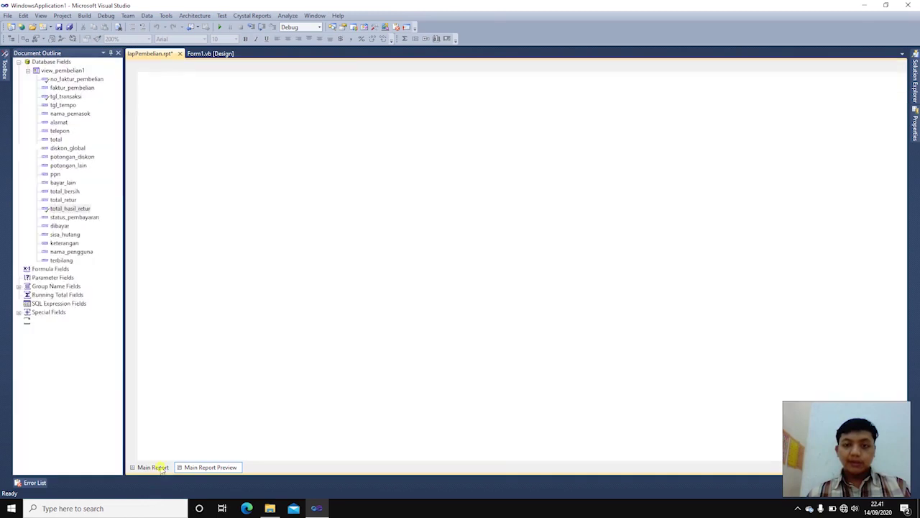
pyautogui.moveTo(382, 167); pyautogui.dragTo(374, 225)
pyautogui.hotkey('ctrl', 'u')
pyautogui.click(386, 198)
pyautogui.click(292, 192)
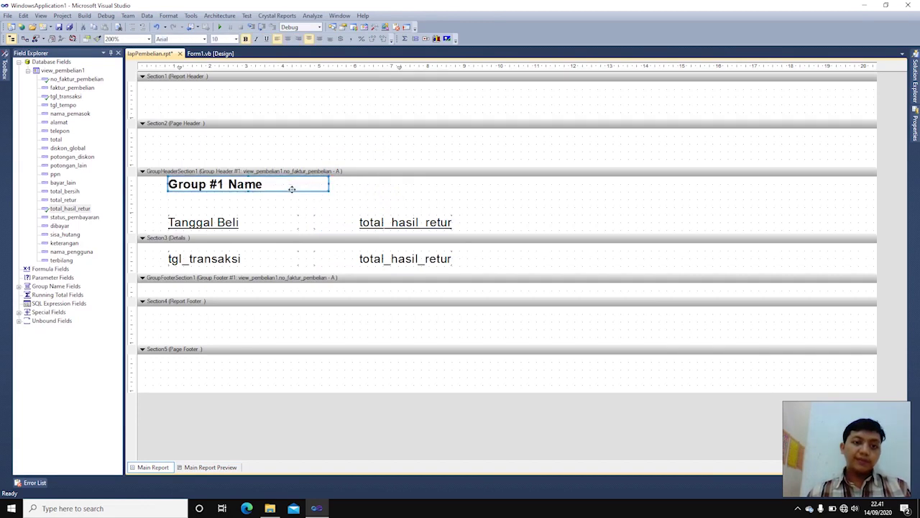
pyautogui.moveTo(291, 192); pyautogui.dragTo(292, 194)
pyautogui.click(353, 198)
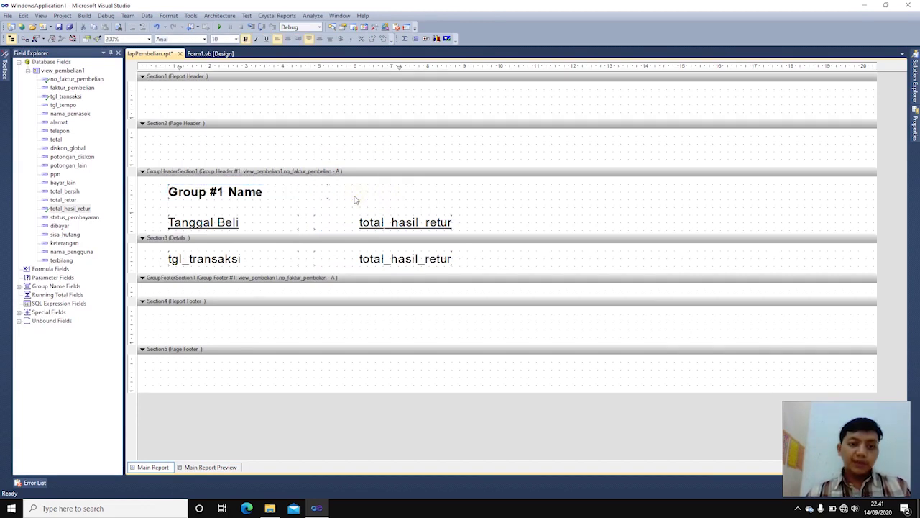
# Insert a box about 8.3 cm wide around the headings and detail fields, reaching into the group footer, and preview the report.
pyautogui.click(267, 15)
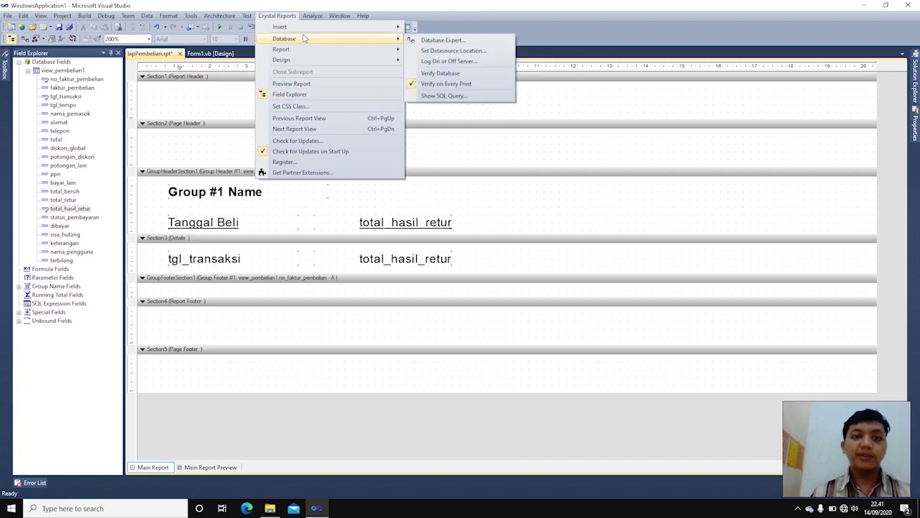
pyautogui.moveTo(318, 31)
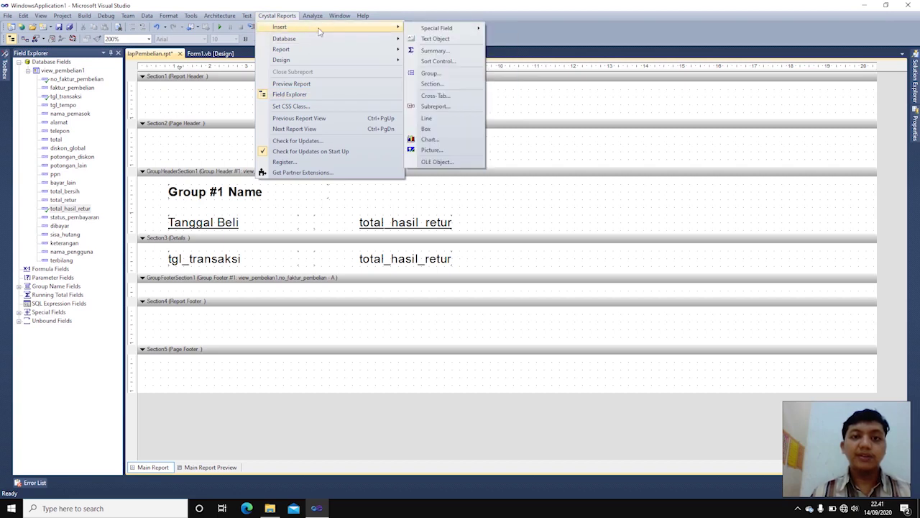
pyautogui.click(439, 130)
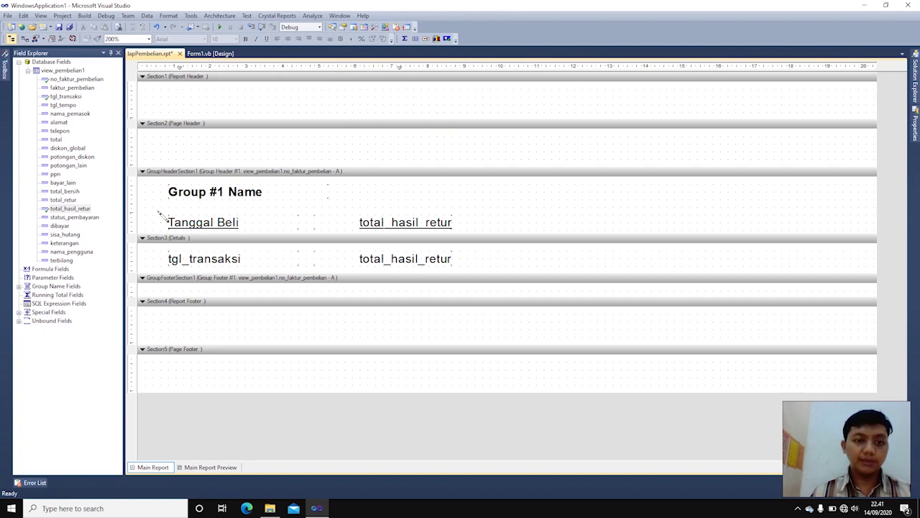
pyautogui.moveTo(157, 209); pyautogui.dragTo(467, 291)
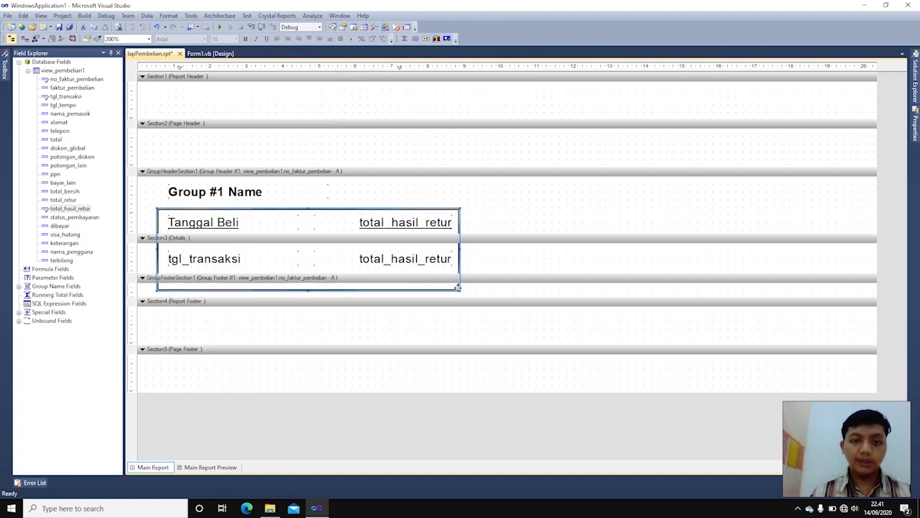
pyautogui.click(219, 467)
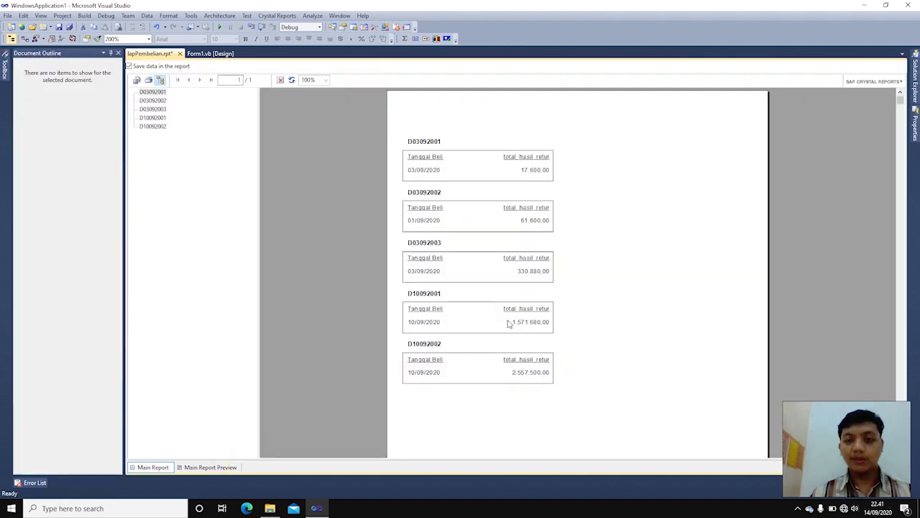
# Remove the underline from both column headings and change the total_hasil_retur heading text to "Total Belanja".
pyautogui.click(165, 467)
pyautogui.moveTo(403, 208); pyautogui.dragTo(263, 223)
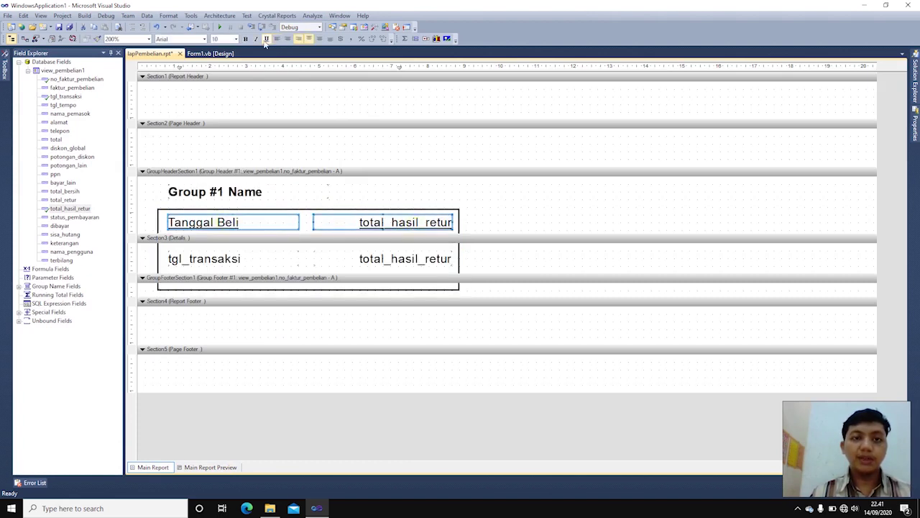
pyautogui.click(397, 235)
pyautogui.click(400, 223)
pyautogui.doubleClick(400, 223)
pyautogui.hotkey('ctrl', 'a')
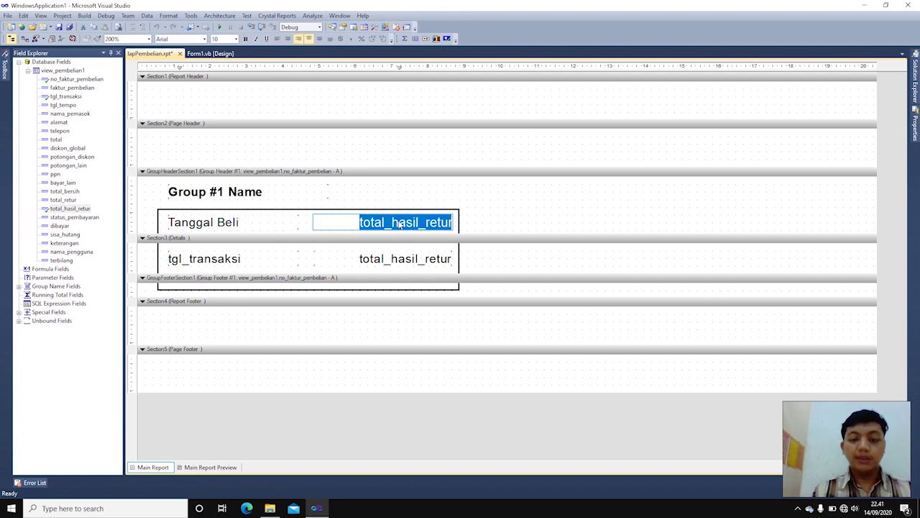
pyautogui.write('Total Belanja')
pyautogui.click(499, 213)
# Draw a horizontal line across the box beneath the column headings in the group header and preview the report.
pyautogui.click(280, 16)
pyautogui.moveTo(294, 27)
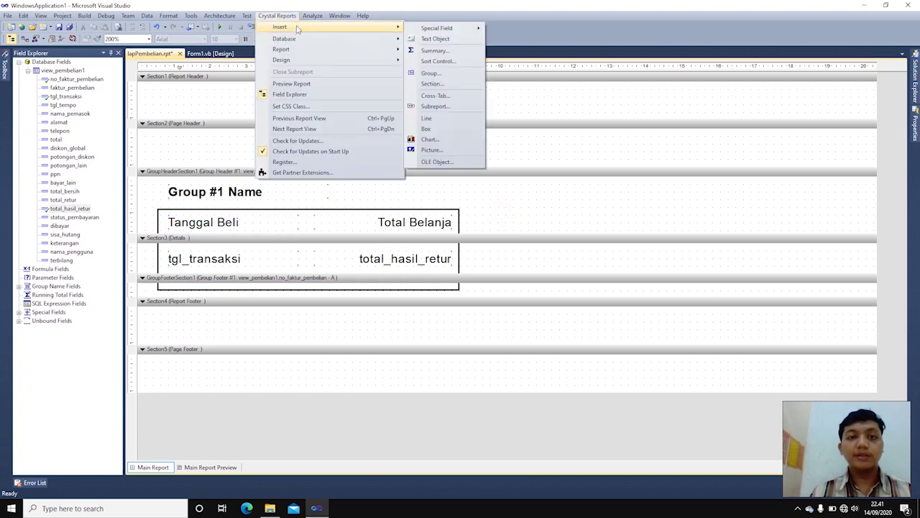
pyautogui.click(424, 117)
pyautogui.moveTo(164, 237); pyautogui.dragTo(468, 251)
pyautogui.click(488, 213)
pyautogui.click(201, 467)
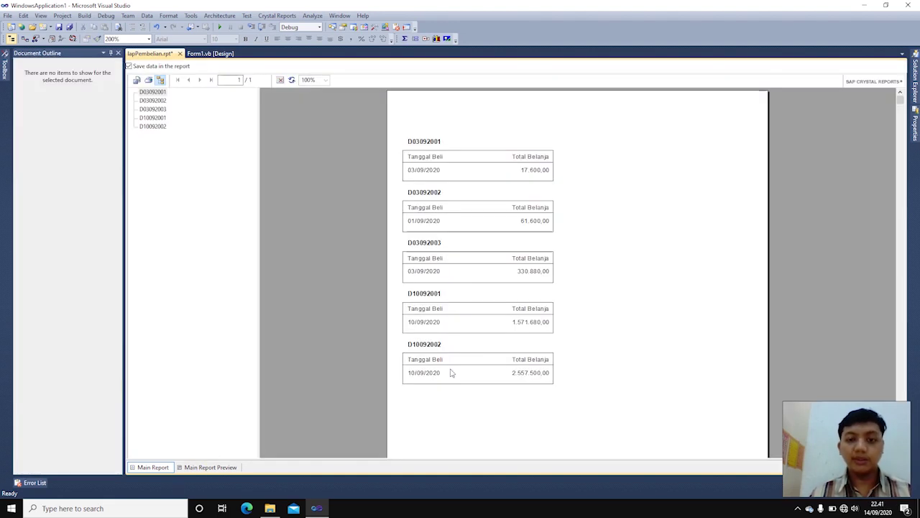
# Draw a horizontal line across the box beneath the fields in the Details section and preview the report.
pyautogui.click(162, 467)
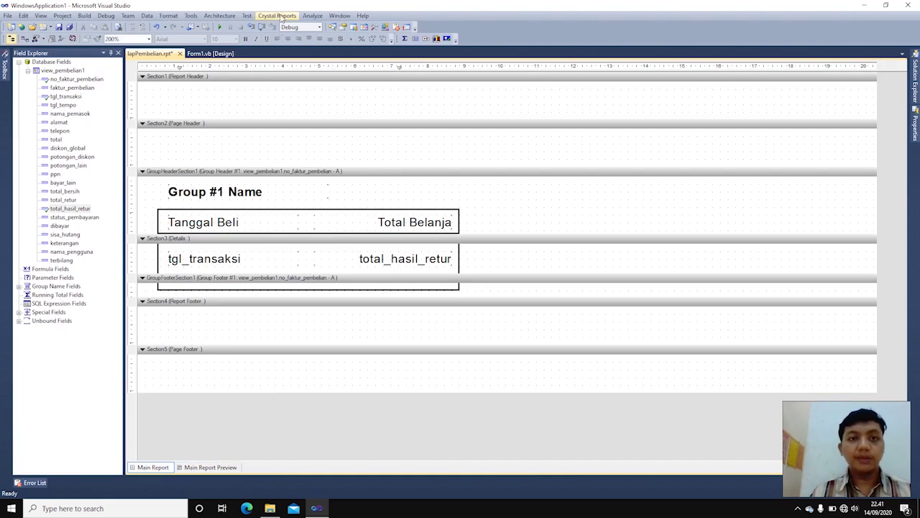
pyautogui.click(277, 15)
pyautogui.moveTo(391, 25)
pyautogui.click(435, 125)
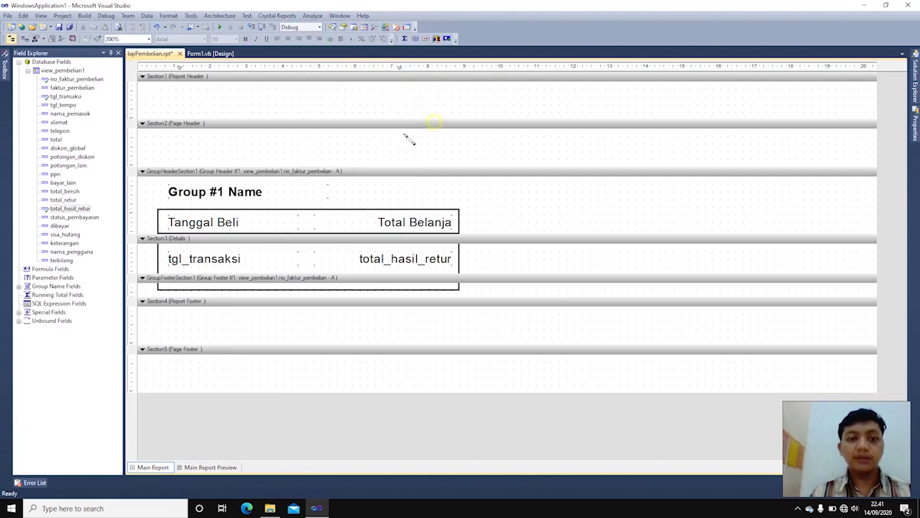
pyautogui.moveTo(164, 276)
pyautogui.mouseDown()
pyautogui.moveTo(443, 293)
pyautogui.moveTo(460, 283)
pyautogui.mouseUp()
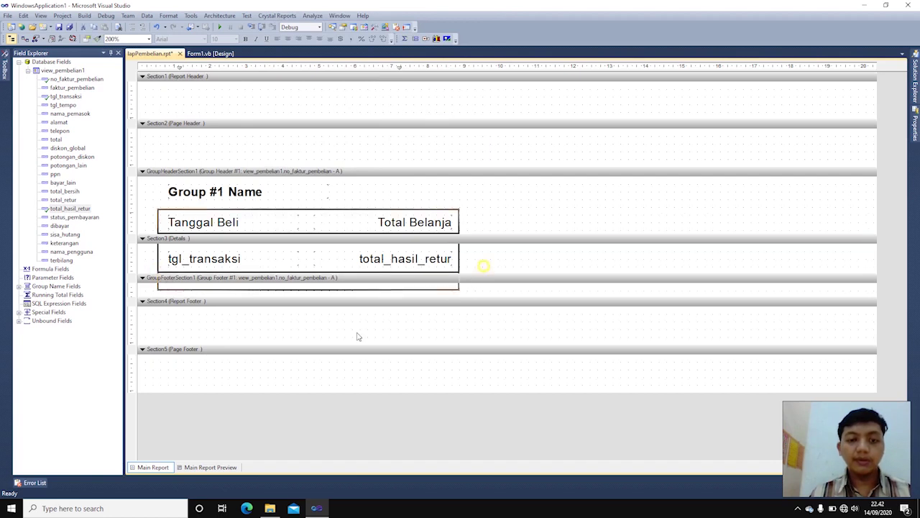
pyautogui.click(203, 466)
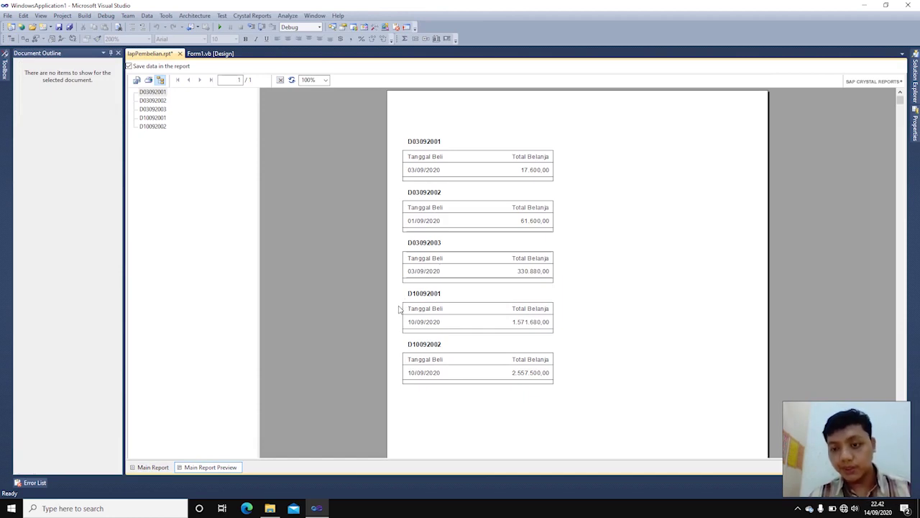
# Collapse the view_pembelian1 field list and start a new report parameter field named TglA.
pyautogui.click(151, 466)
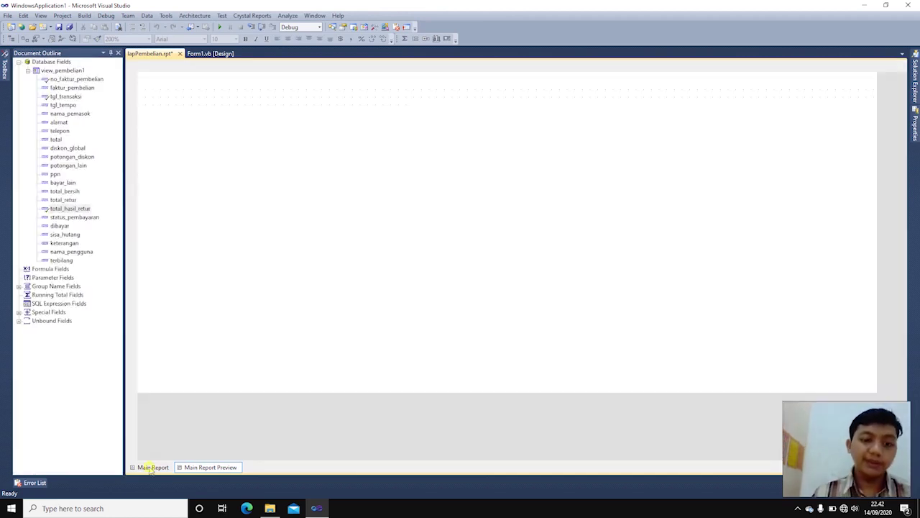
pyautogui.click(265, 288)
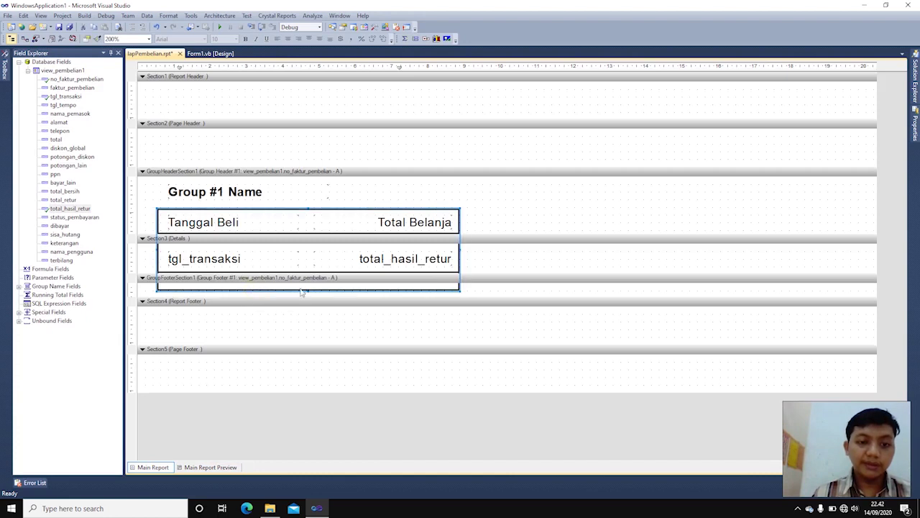
pyautogui.click(401, 343)
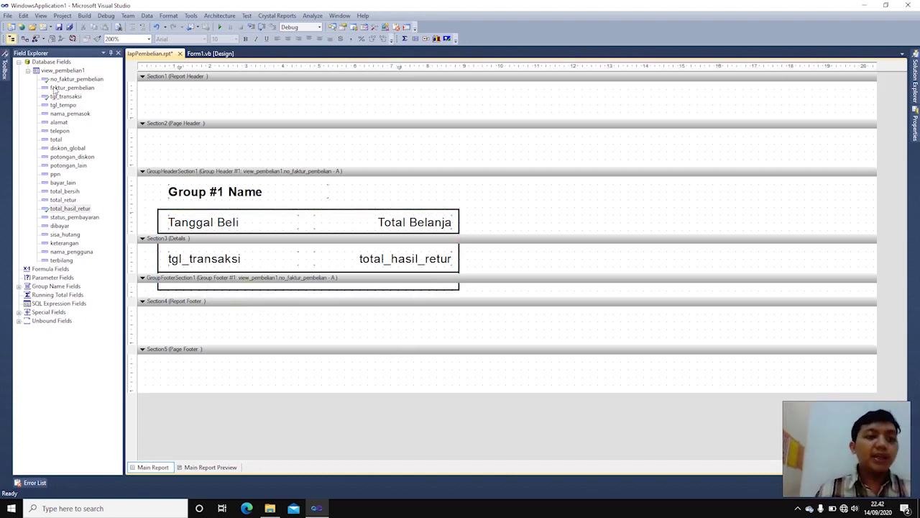
pyautogui.click(28, 70)
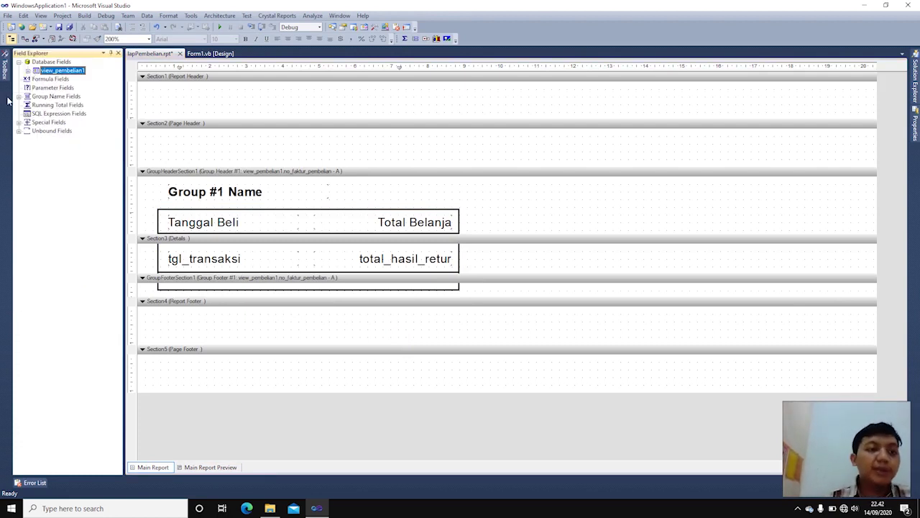
pyautogui.click(47, 87)
pyautogui.rightClick(47, 88)
pyautogui.click(63, 93)
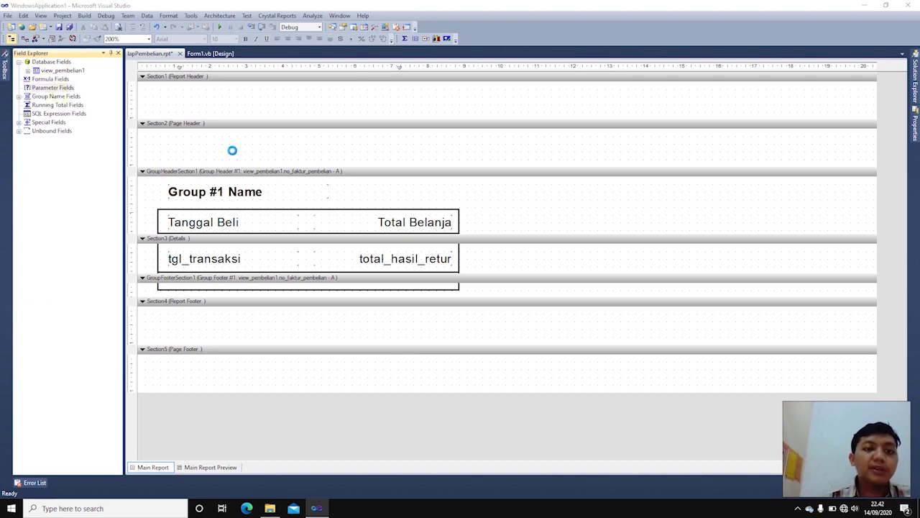
pyautogui.write('T')
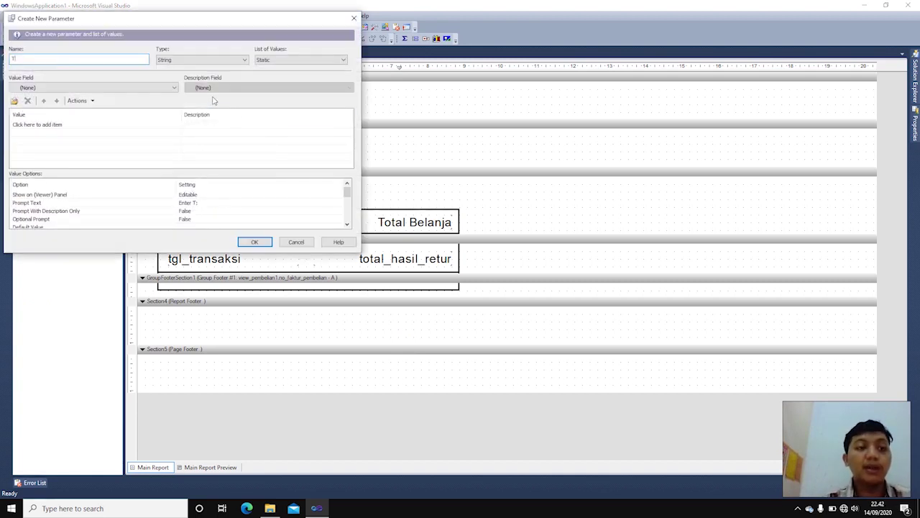
pyautogui.write('glA')
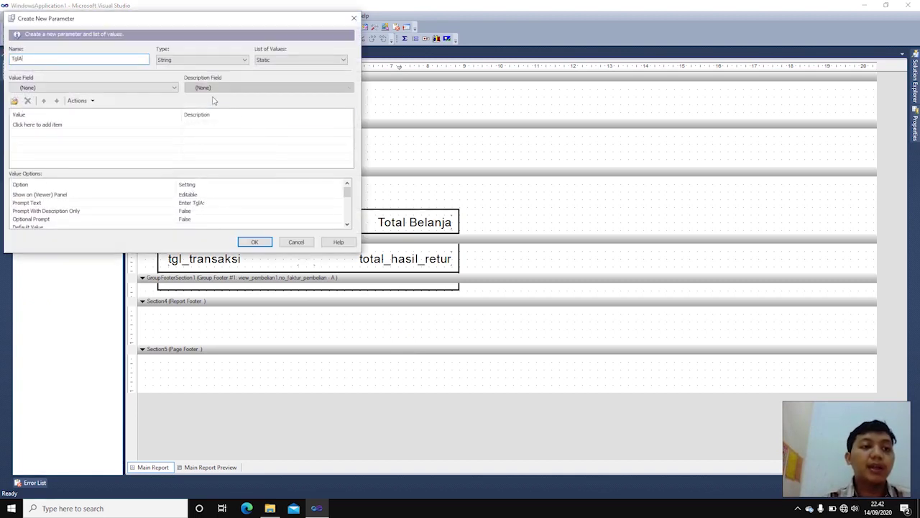
# Set the type of the TglA parameter to Date Time.
pyautogui.click(224, 60)
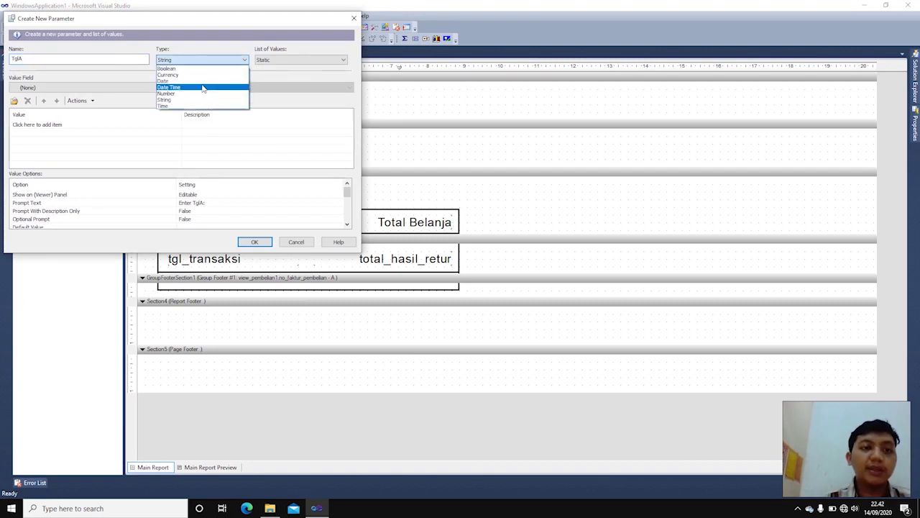
pyautogui.click(203, 88)
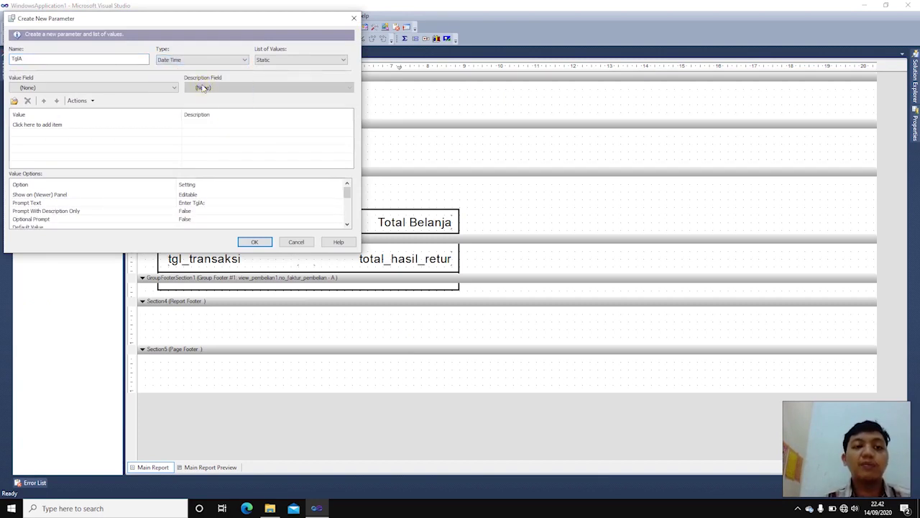
pyautogui.click(191, 63)
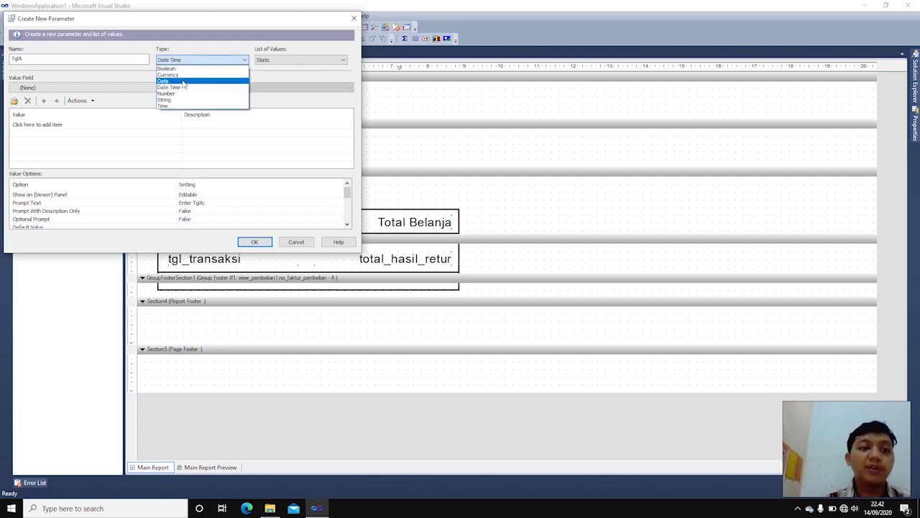
pyautogui.click(184, 59)
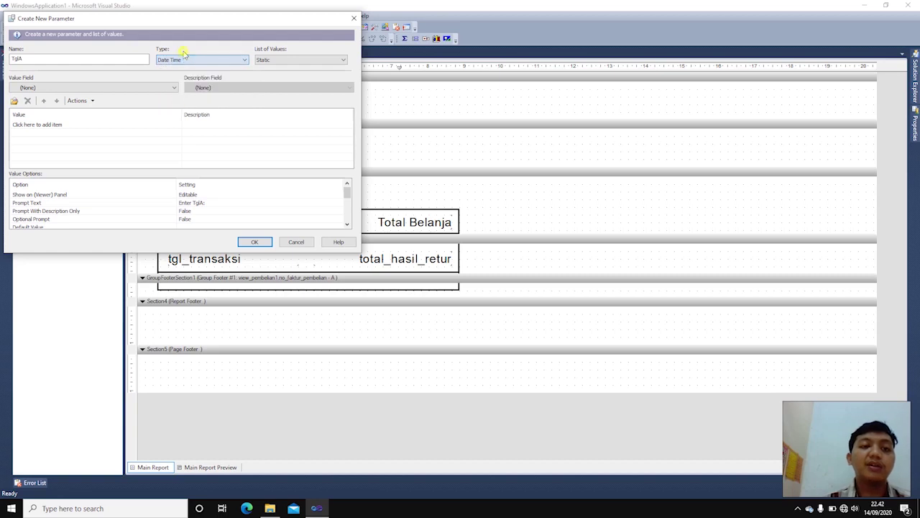
pyautogui.click(183, 62)
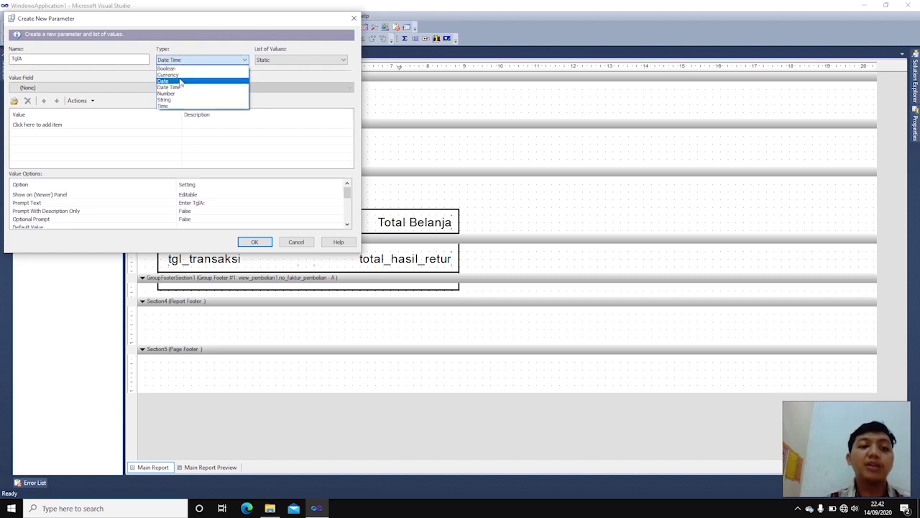
pyautogui.click(180, 68)
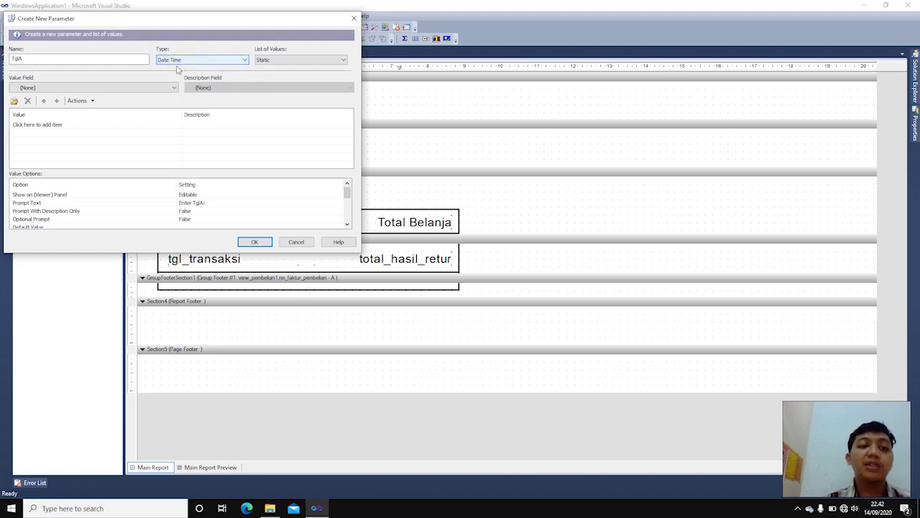
# Confirm the TglA parameter, create a second parameter named TglB of type Date Time, and expand the parameter fields list.
pyautogui.click(255, 243)
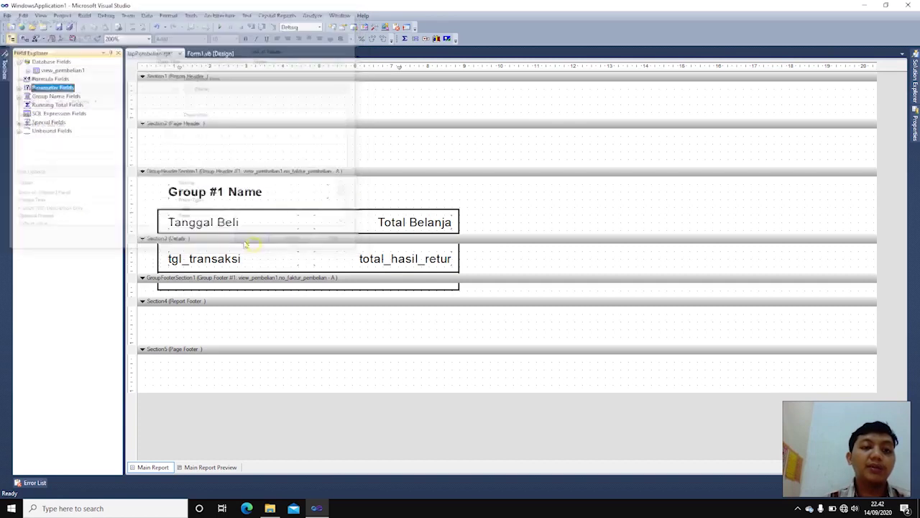
pyautogui.rightClick(48, 92)
pyautogui.click(65, 92)
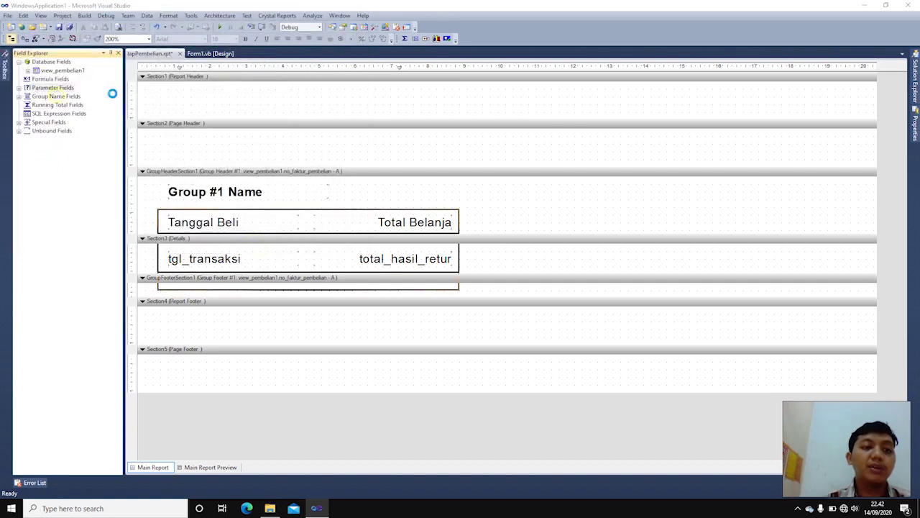
pyautogui.write('TglB')
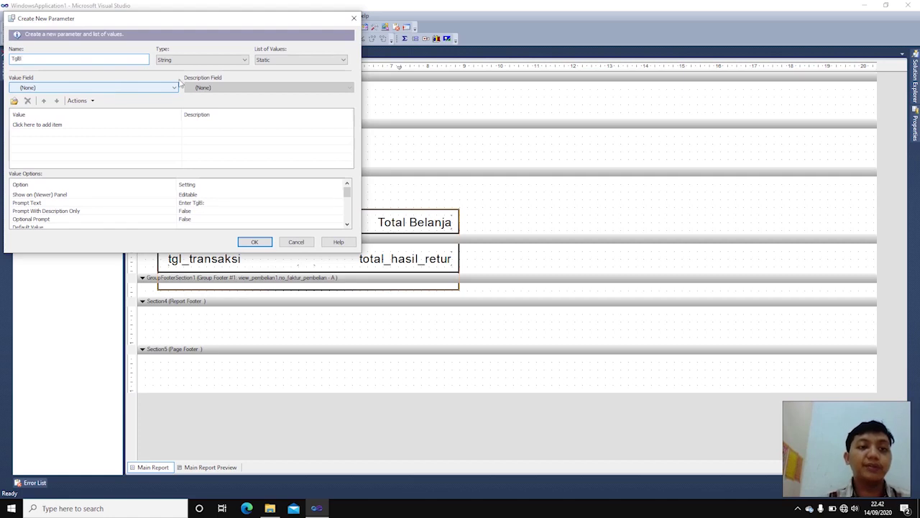
pyautogui.click(184, 61)
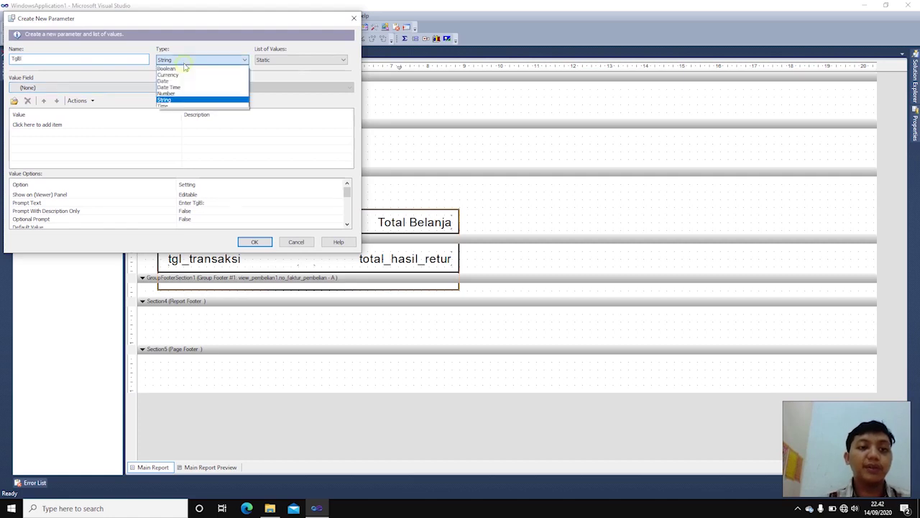
pyautogui.click(185, 87)
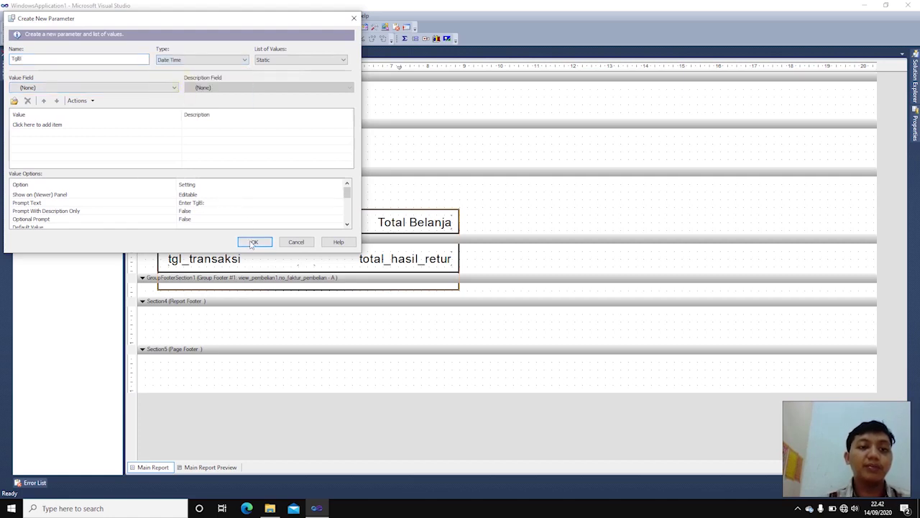
pyautogui.click(254, 242)
pyautogui.click(19, 88)
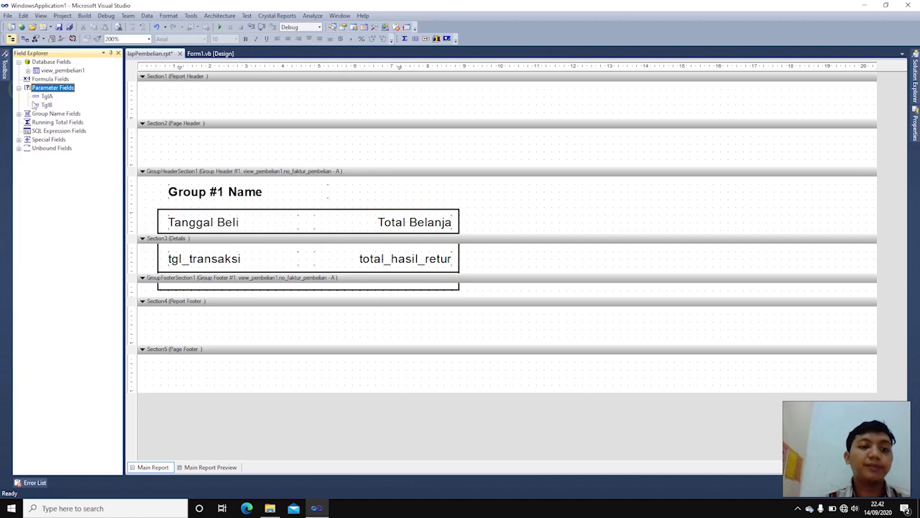
# Insert a text object reading "Tanggal Beli" in the Page Header section, above the group name.
pyautogui.click(44, 96)
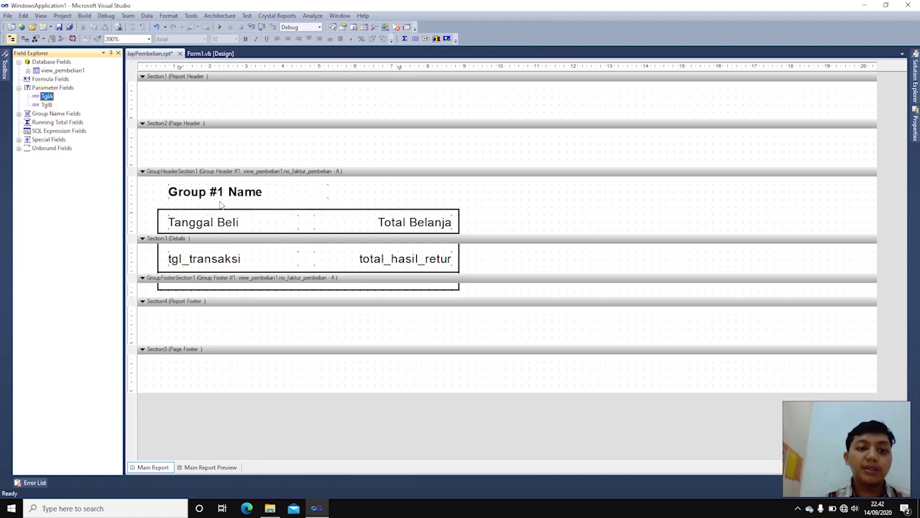
pyautogui.click(277, 15)
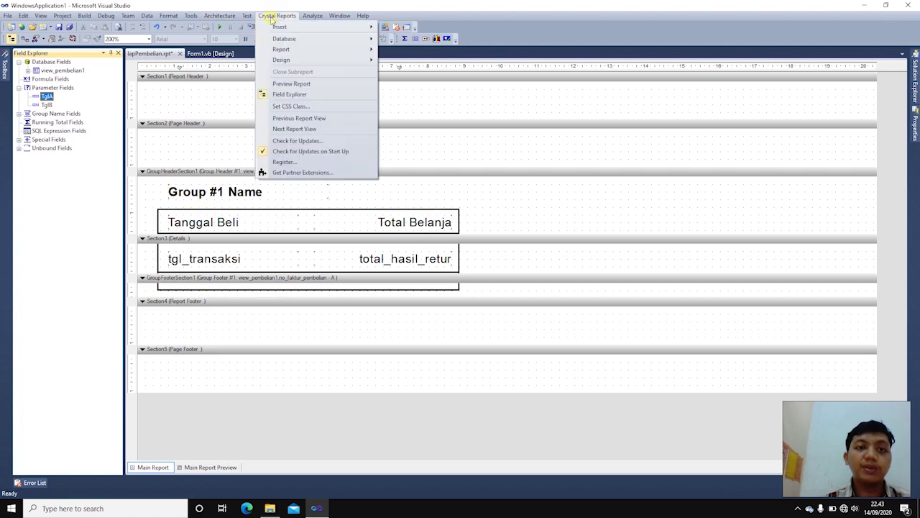
pyautogui.moveTo(280, 27)
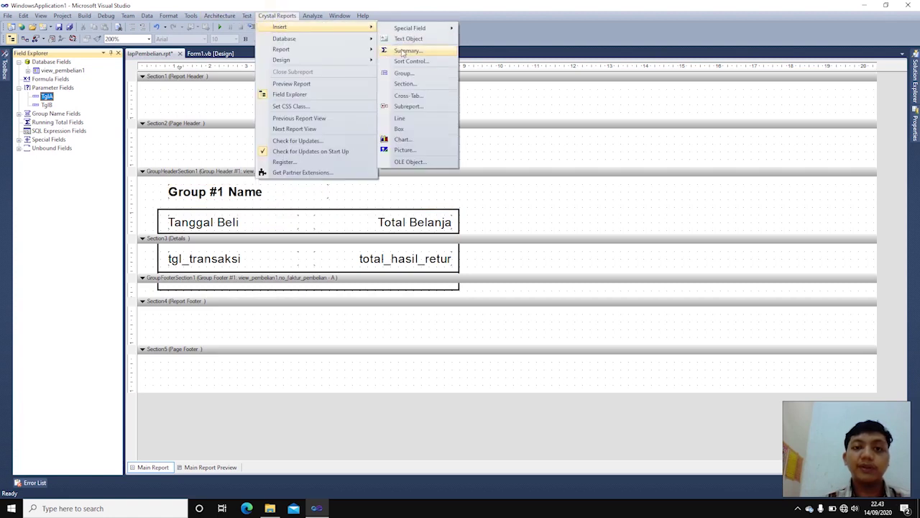
pyautogui.click(401, 39)
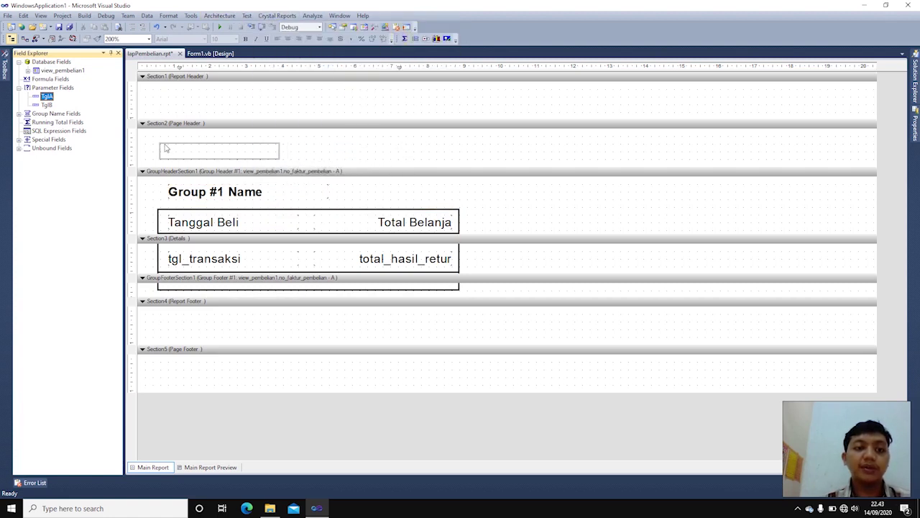
pyautogui.click(162, 148)
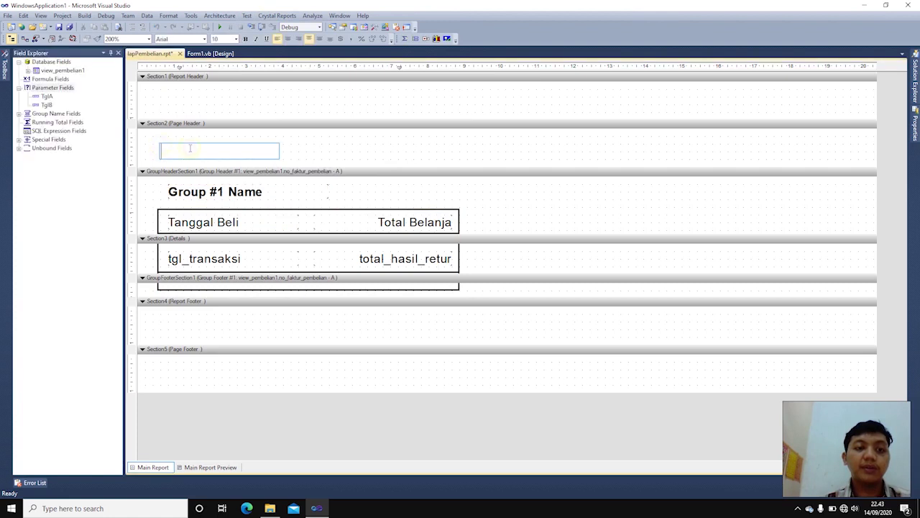
pyautogui.write('Tanggal Beli')
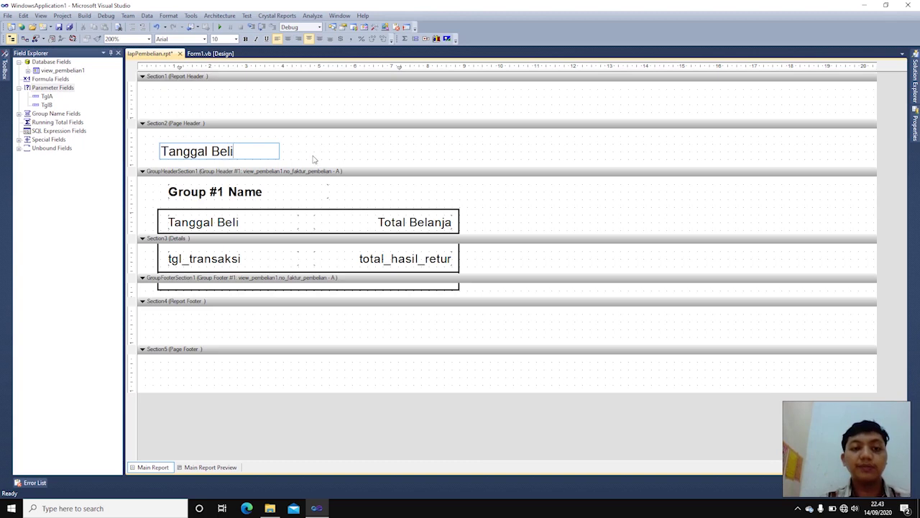
# Narrow the page header's "Tanggal Beli" text object to fit its text and place the TglA parameter field just after it.
pyautogui.click(314, 159)
pyautogui.click(242, 150)
pyautogui.moveTo(278, 150); pyautogui.dragTo(238, 151)
pyautogui.click(48, 96)
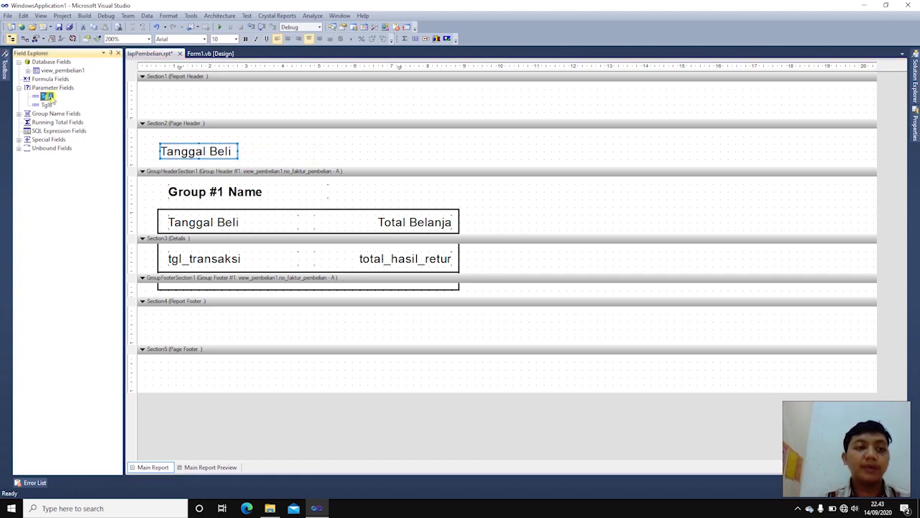
pyautogui.moveTo(47, 96); pyautogui.dragTo(249, 151)
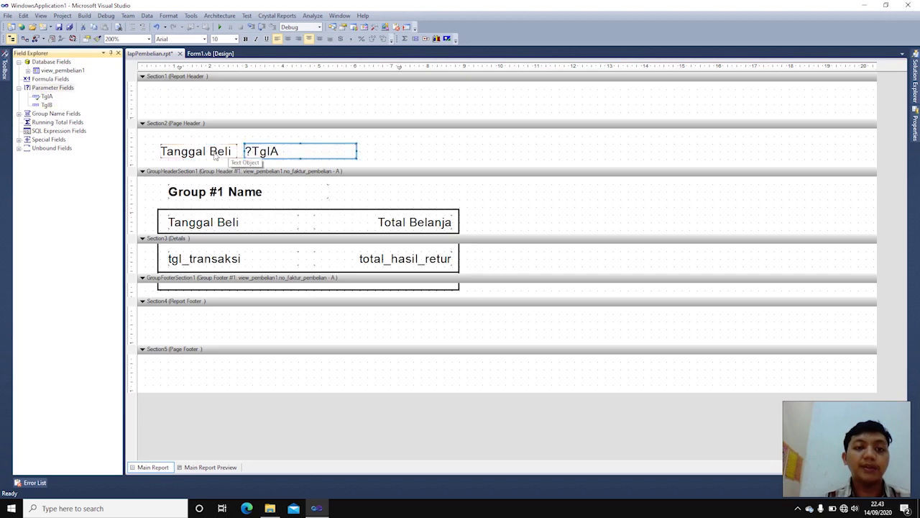
# Duplicate the page header's "Tanggal Beli" text object after the TglA field, change its text to "s/d" and narrow it to fit.
pyautogui.click(213, 151)
pyautogui.hotkey('ctrl', 'c')
pyautogui.hotkey('ctrl', 'v')
pyautogui.click(367, 143)
pyautogui.doubleClick(392, 151)
pyautogui.write('s/d')
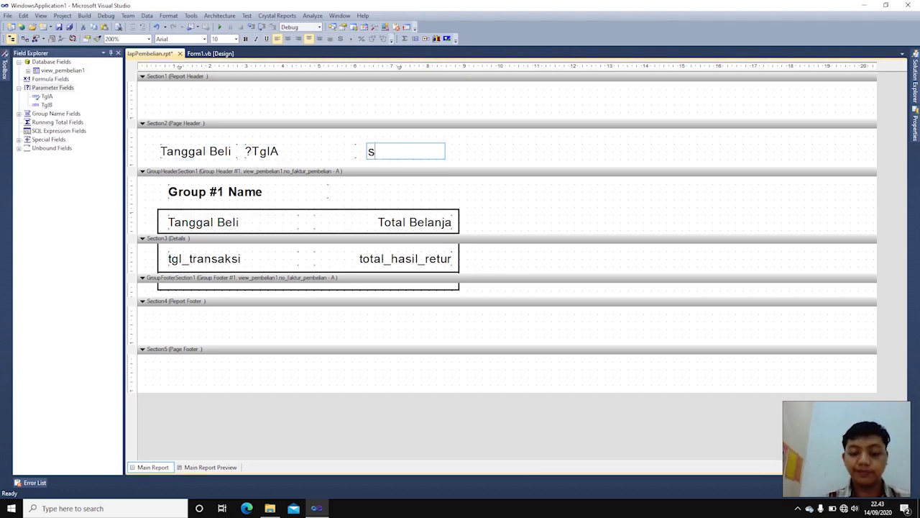
pyautogui.click(467, 148)
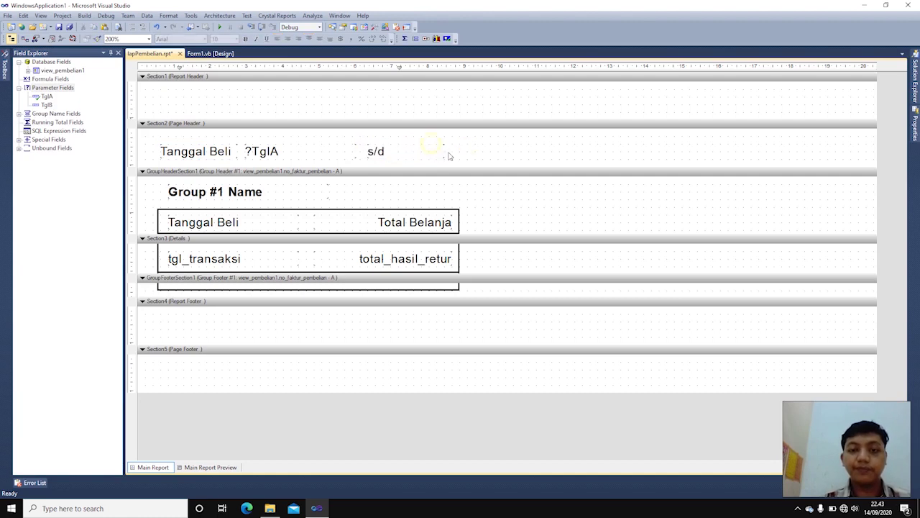
pyautogui.click(445, 150)
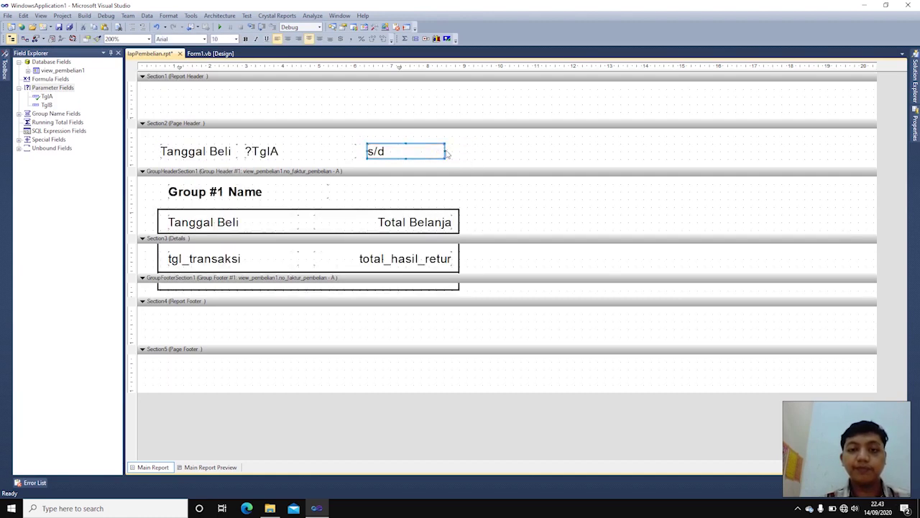
pyautogui.moveTo(445, 150); pyautogui.dragTo(388, 161)
# Place the TglB parameter field in the Page Header section, directly after the "s/d" text.
pyautogui.click(47, 105)
pyautogui.moveTo(76, 113); pyautogui.dragTo(422, 146)
pyautogui.moveTo(43, 106); pyautogui.dragTo(403, 151)
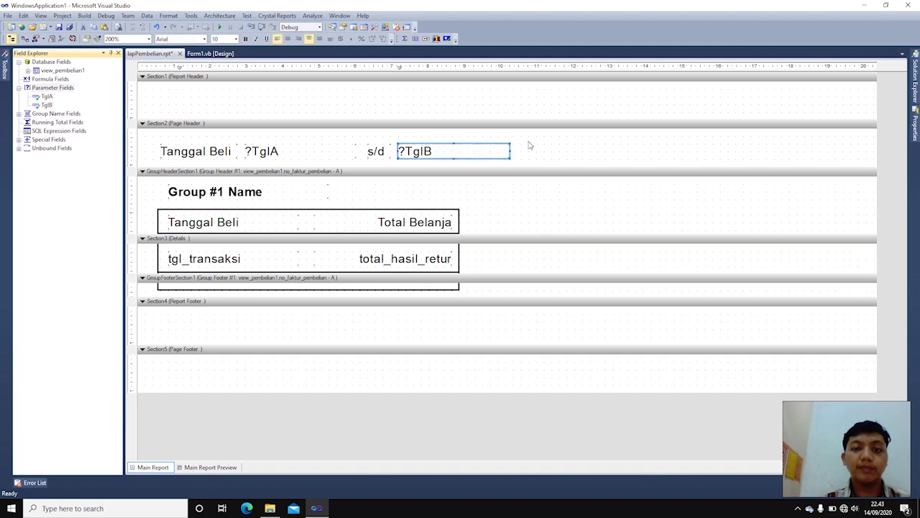
# Format the TglA field in the page header with a custom date and time style whose order is Date only.
pyautogui.click(273, 154)
pyautogui.rightClick(275, 157)
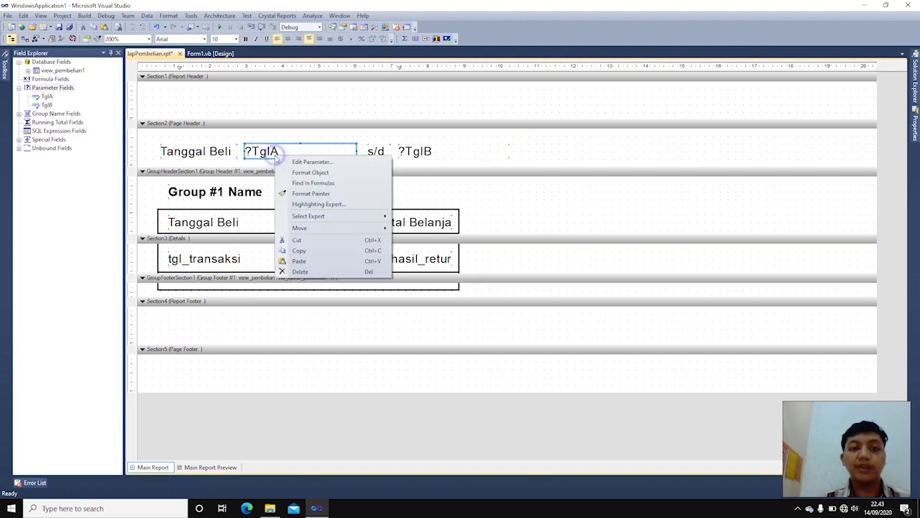
pyautogui.click(310, 173)
pyautogui.click(400, 316)
pyautogui.click(471, 199)
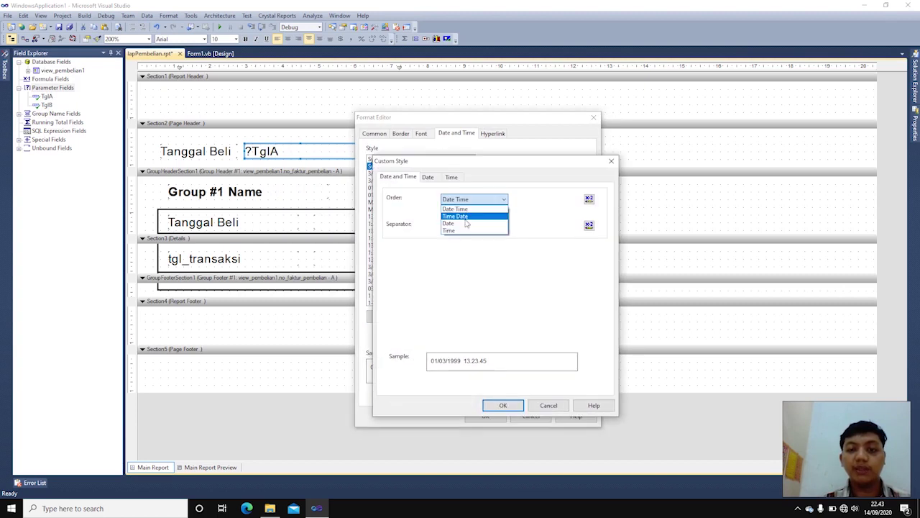
pyautogui.click(464, 224)
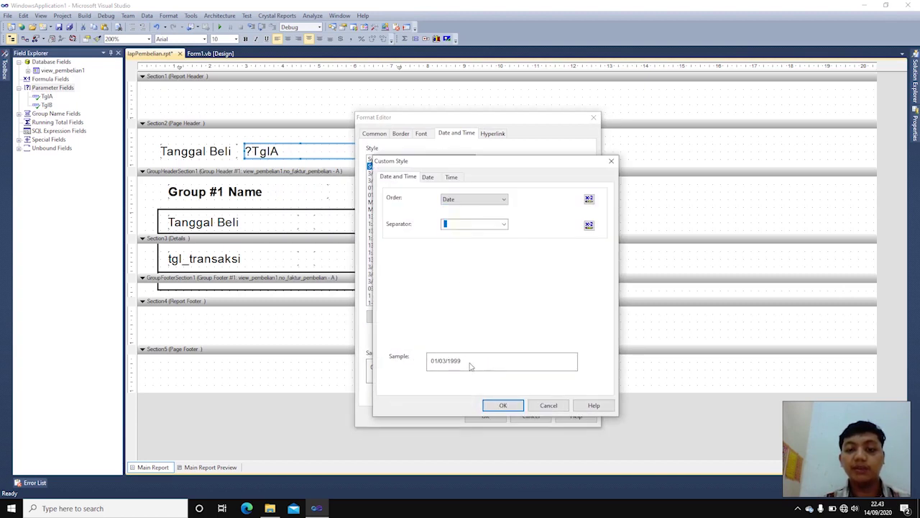
pyautogui.click(503, 406)
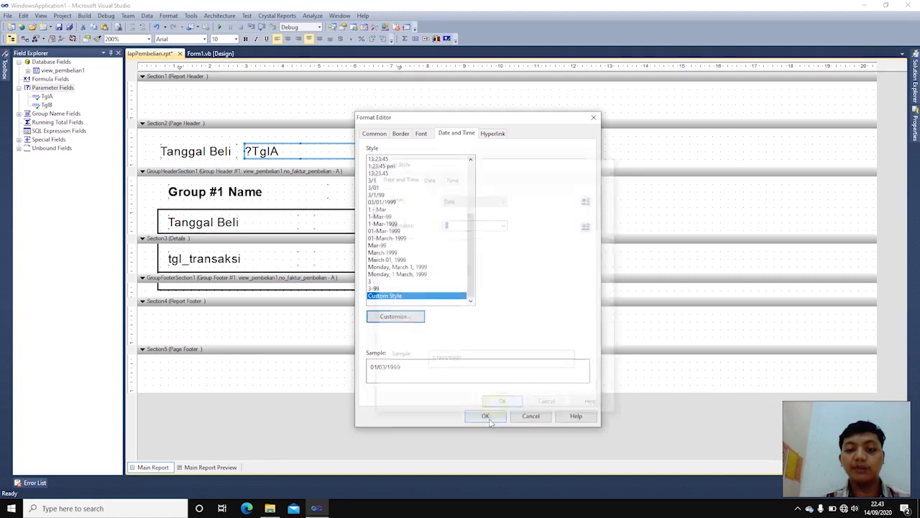
pyautogui.click(485, 416)
# Format the TglB field in the page header with a custom date and time style whose order is Date only.
pyautogui.click(413, 151)
pyautogui.rightClick(413, 151)
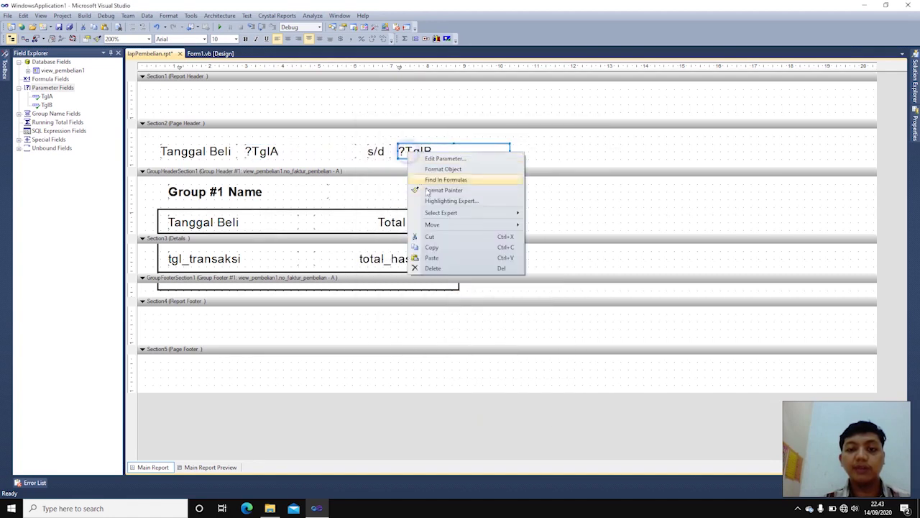
pyautogui.click(441, 169)
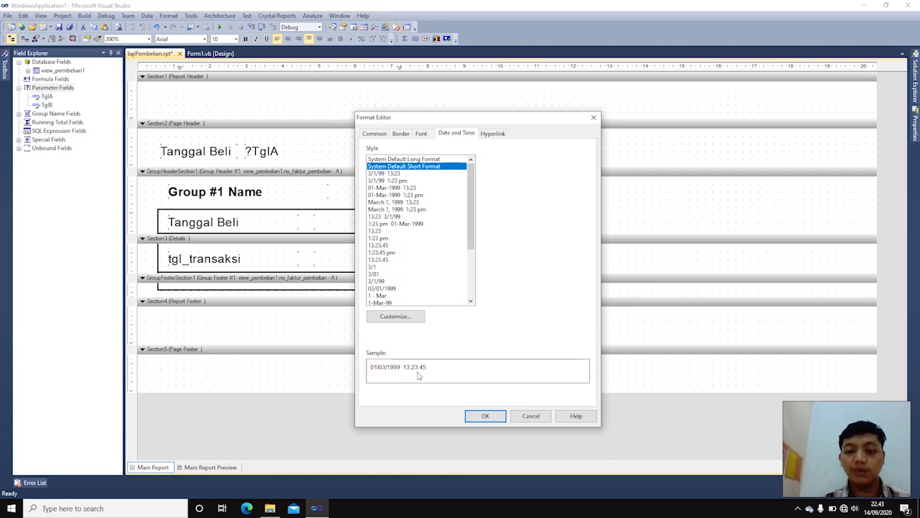
pyautogui.click(394, 316)
pyautogui.click(460, 199)
pyautogui.click(453, 224)
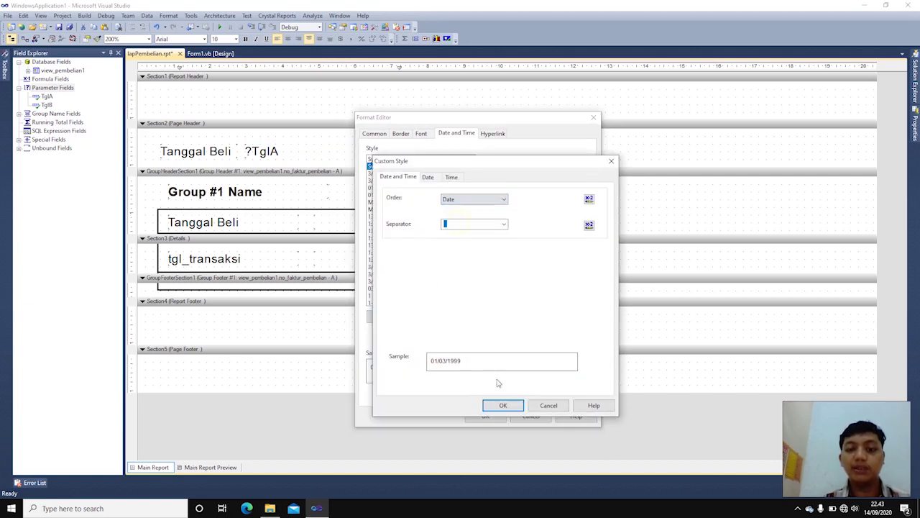
pyautogui.click(503, 405)
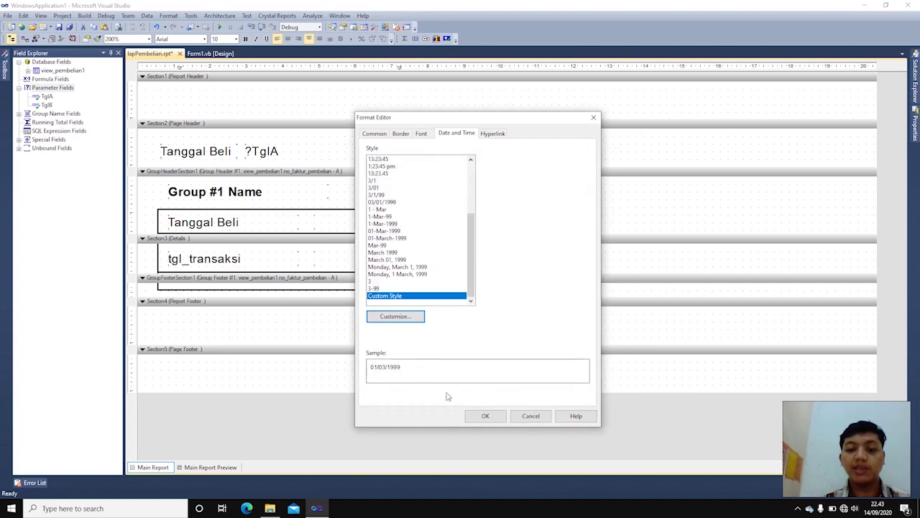
pyautogui.click(484, 416)
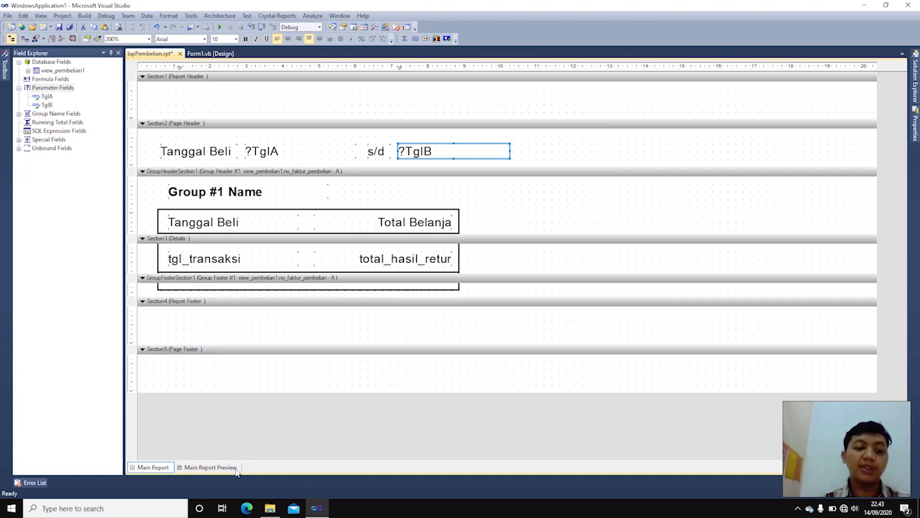
# Preview the report with TglA set to 1 September 2020 and TglB set to 14 September 2020.
pyautogui.click(235, 468)
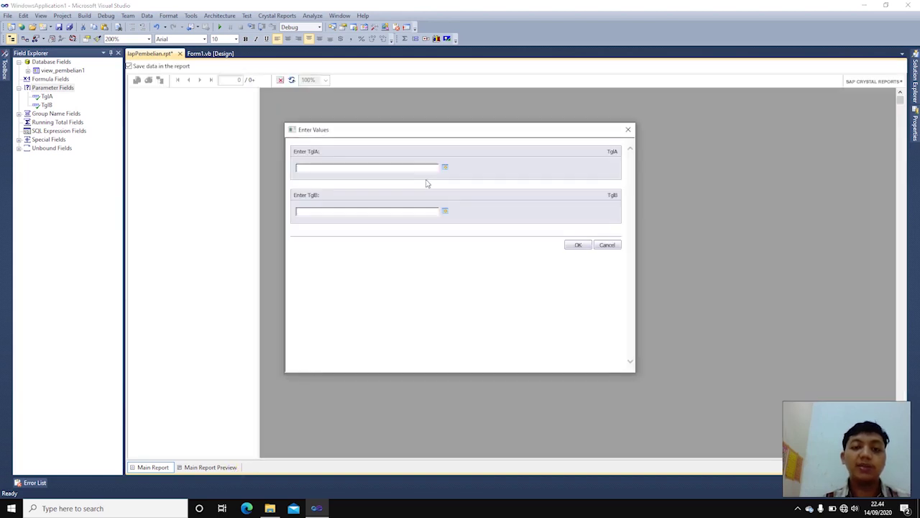
pyautogui.click(445, 167)
pyautogui.click(470, 195)
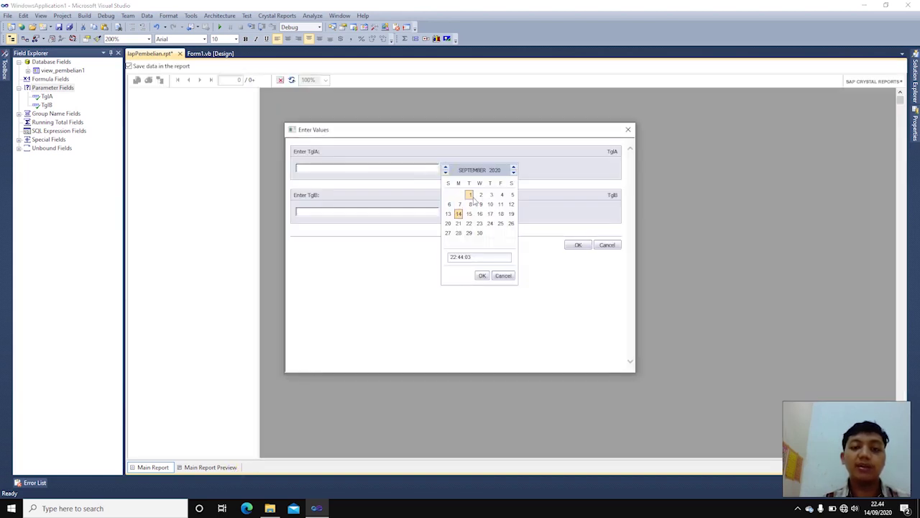
pyautogui.click(482, 277)
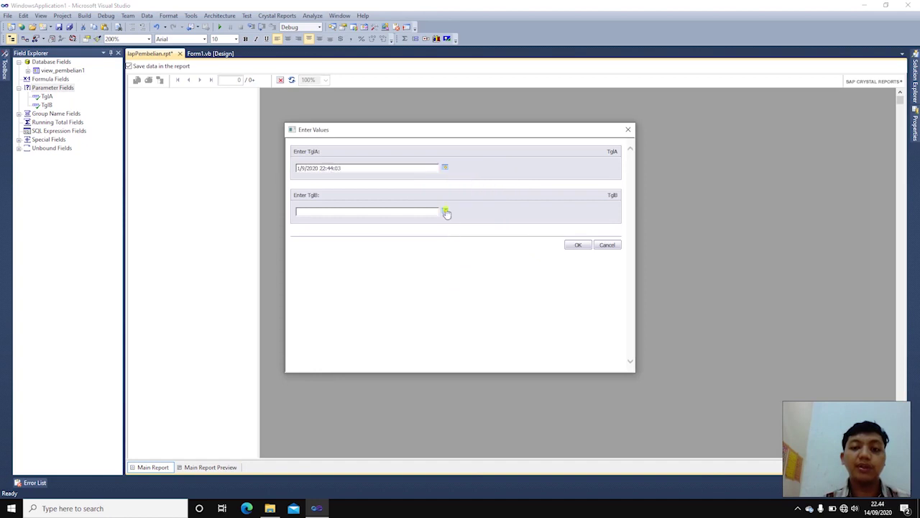
pyautogui.click(445, 211)
pyautogui.click(481, 319)
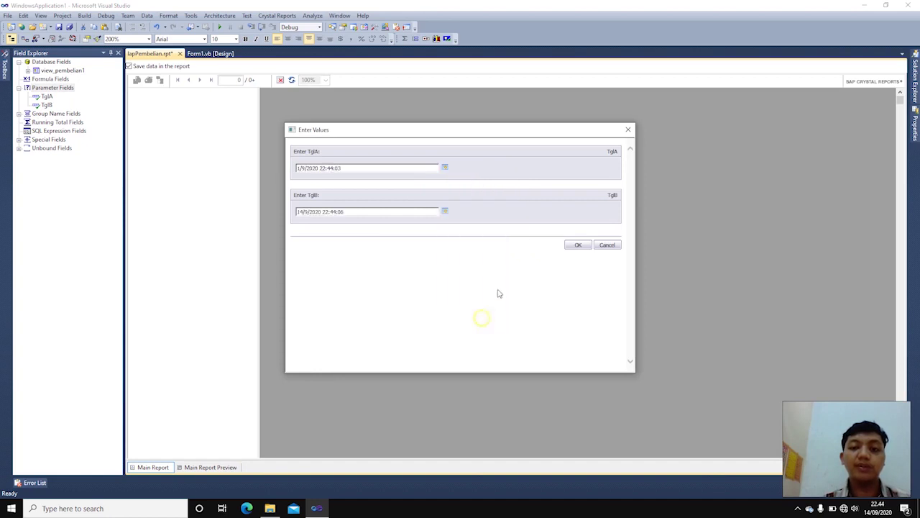
pyautogui.click(577, 244)
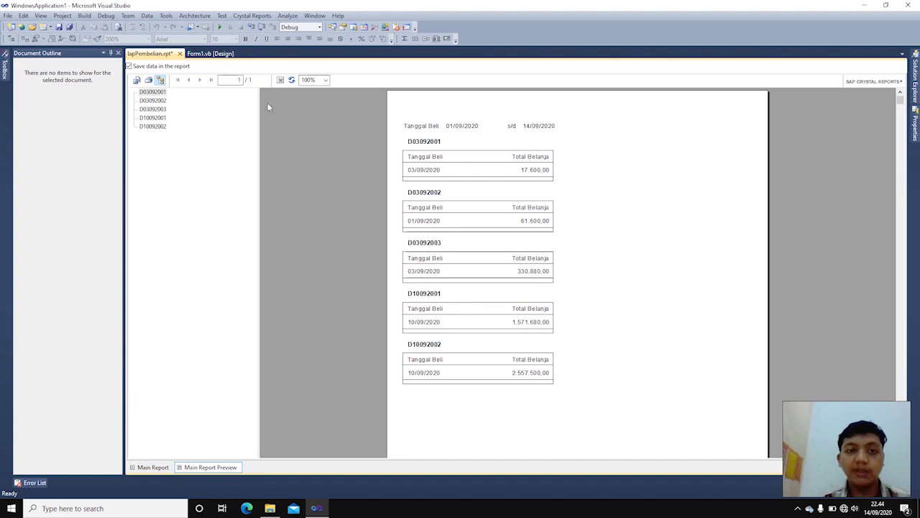
# Refresh the report preview with new parameter values, setting TglA to 15 September 2020 and TglB to 23 September 2020.
pyautogui.click(292, 80)
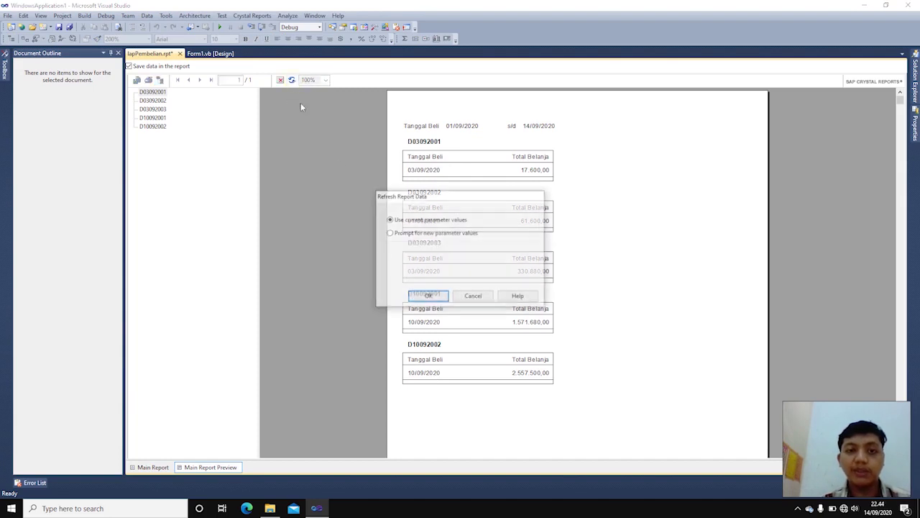
pyautogui.click(428, 296)
pyautogui.click(443, 168)
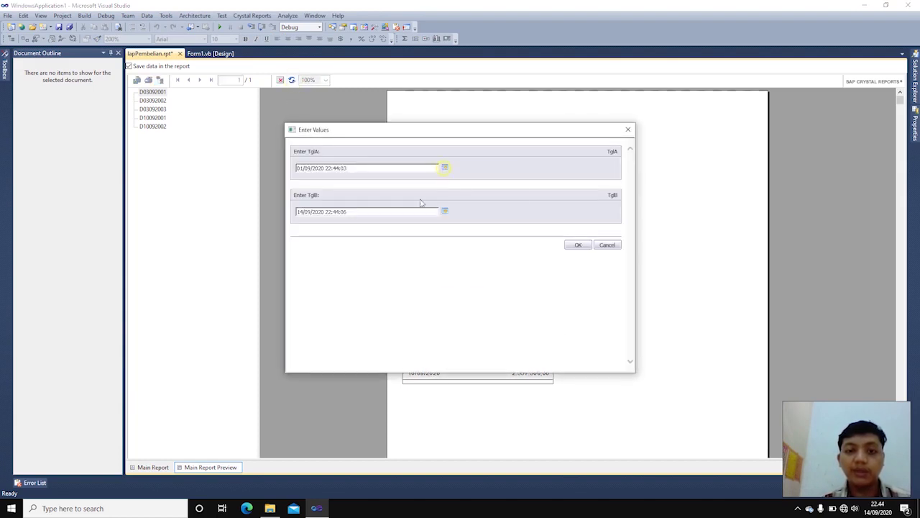
pyautogui.click(468, 215)
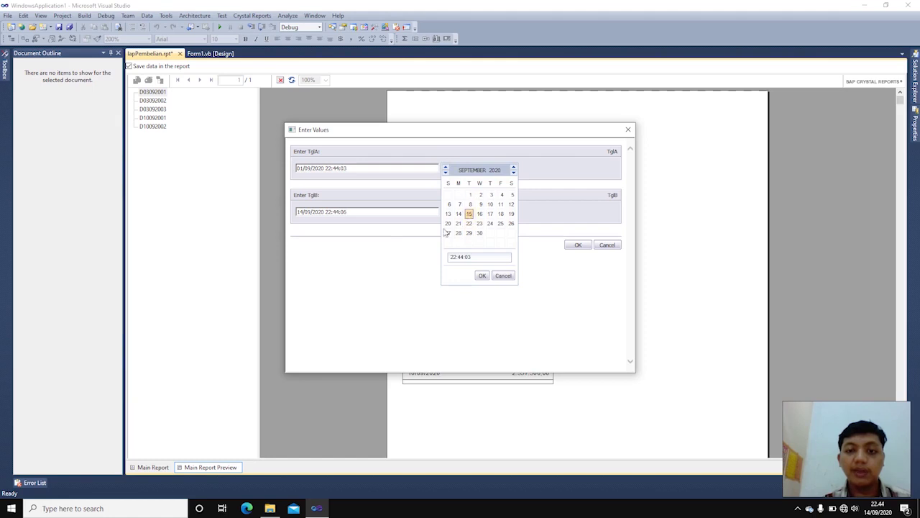
pyautogui.click(482, 276)
pyautogui.click(444, 213)
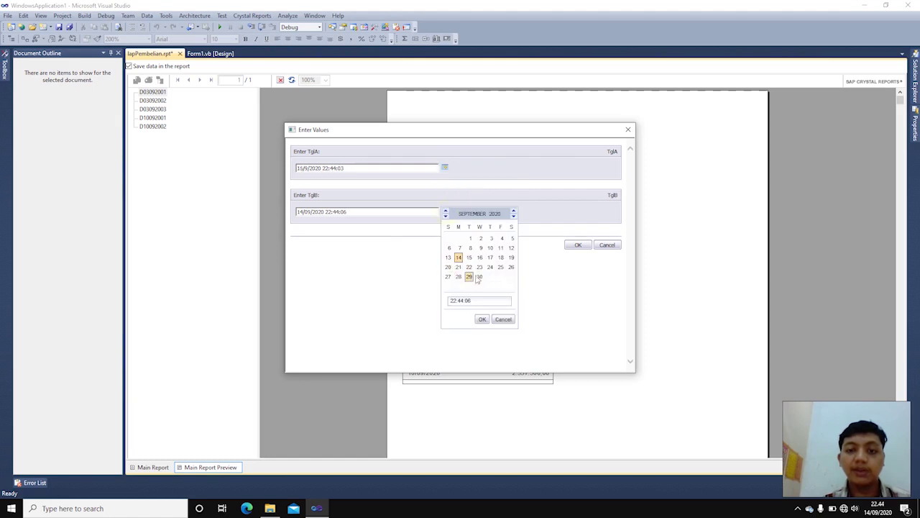
pyautogui.click(482, 319)
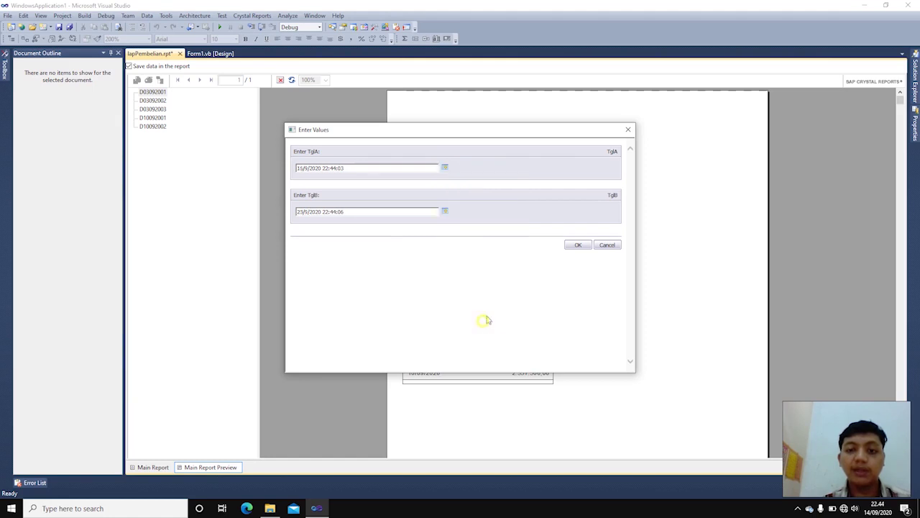
pyautogui.click(578, 245)
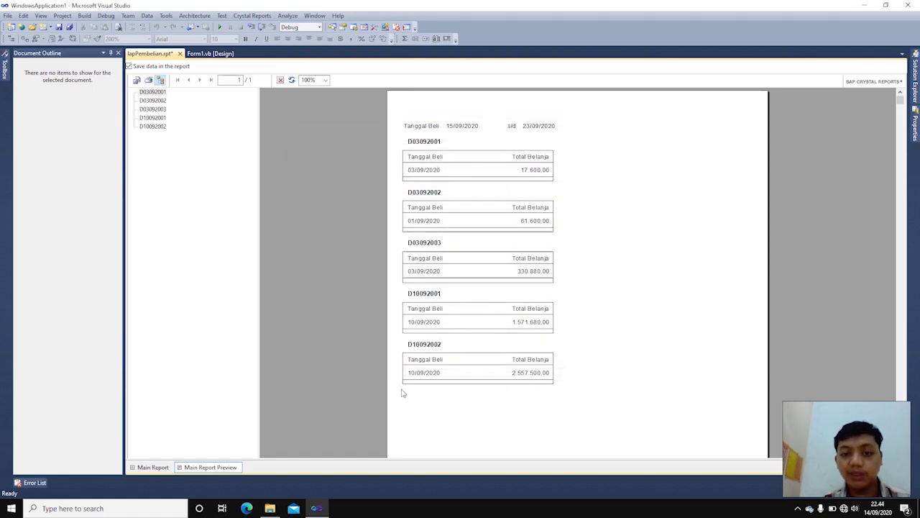
# Move the "s/d" text and the TglB field closer to TglA in the Page Header and preview the spacing.
pyautogui.click(154, 467)
pyautogui.moveTo(355, 151); pyautogui.dragTo(333, 152)
pyautogui.moveTo(414, 154); pyautogui.dragTo(368, 154)
pyautogui.click(214, 468)
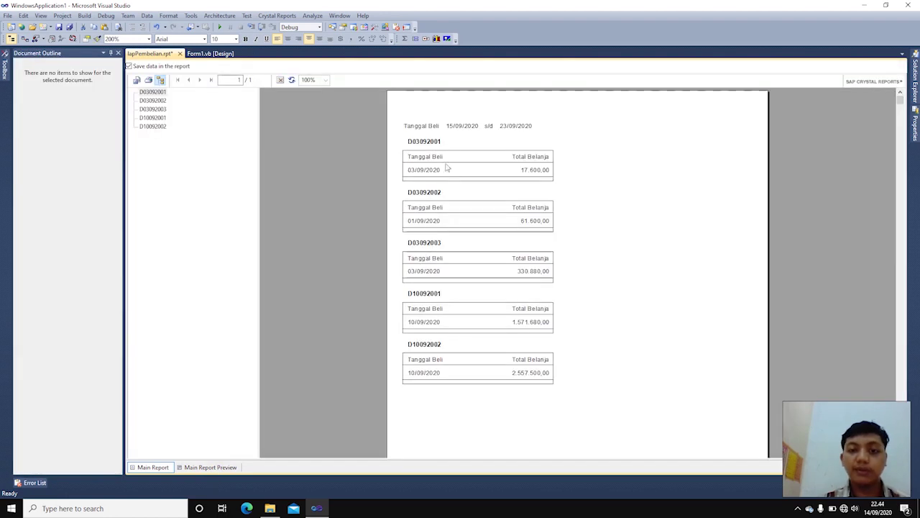
# Add a record selection criterion on the tgl_transaksi field of view_pembelian1 with the condition "is between".
pyautogui.click(152, 467)
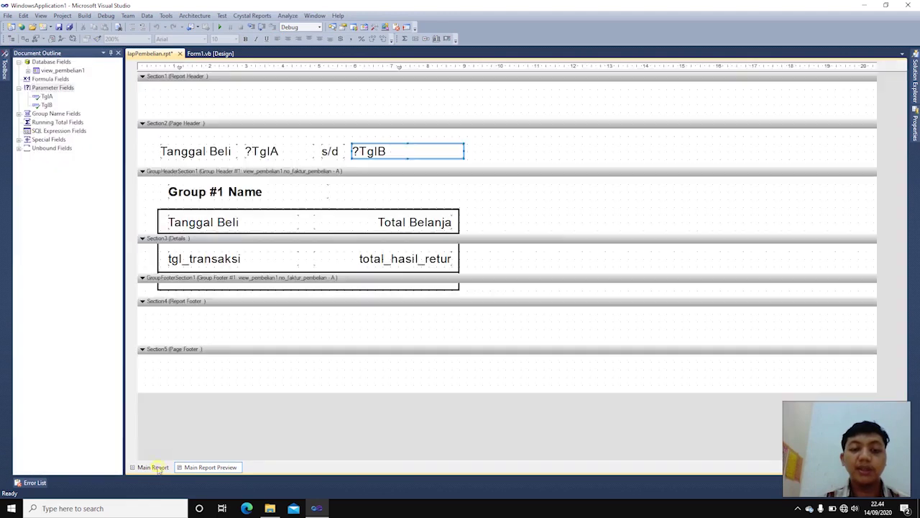
pyautogui.rightClick(535, 145)
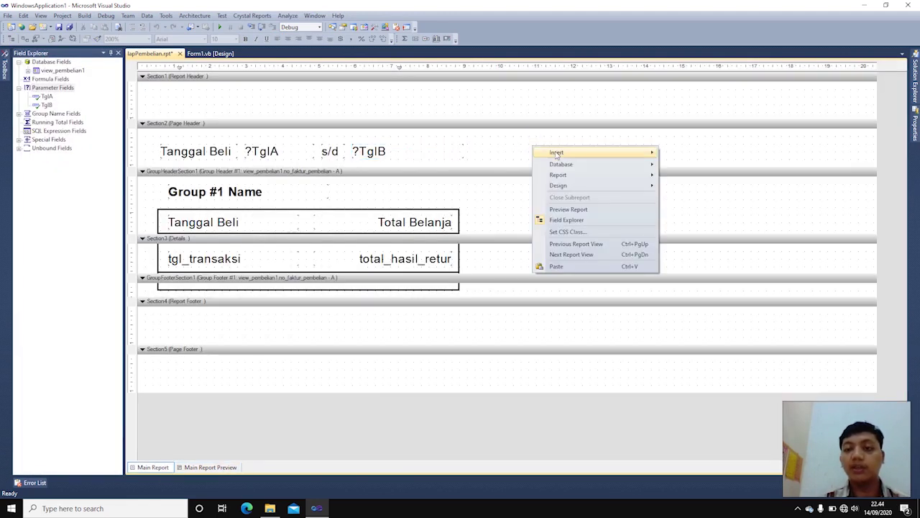
pyautogui.moveTo(566, 180)
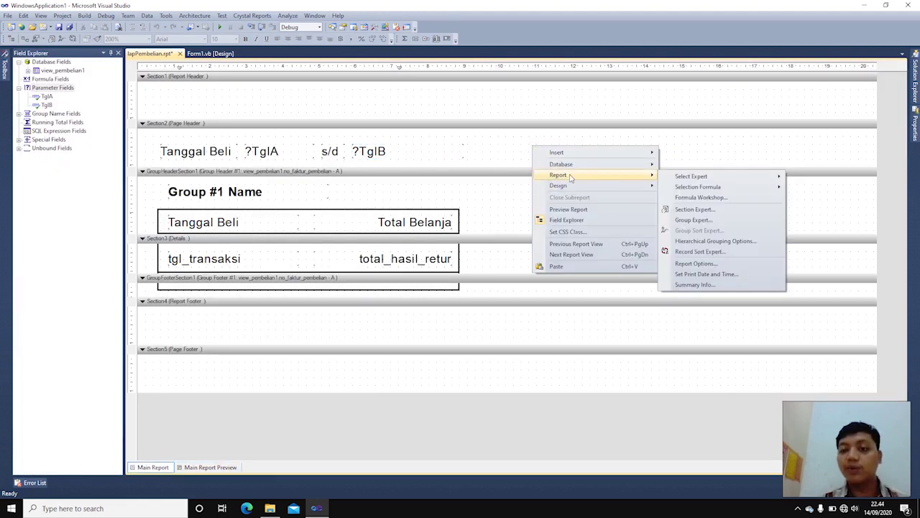
pyautogui.moveTo(709, 178)
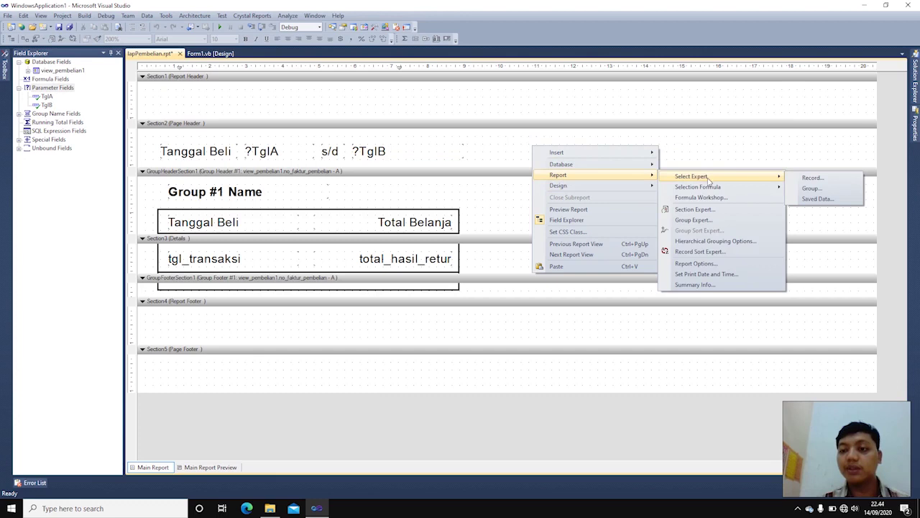
pyautogui.click(813, 178)
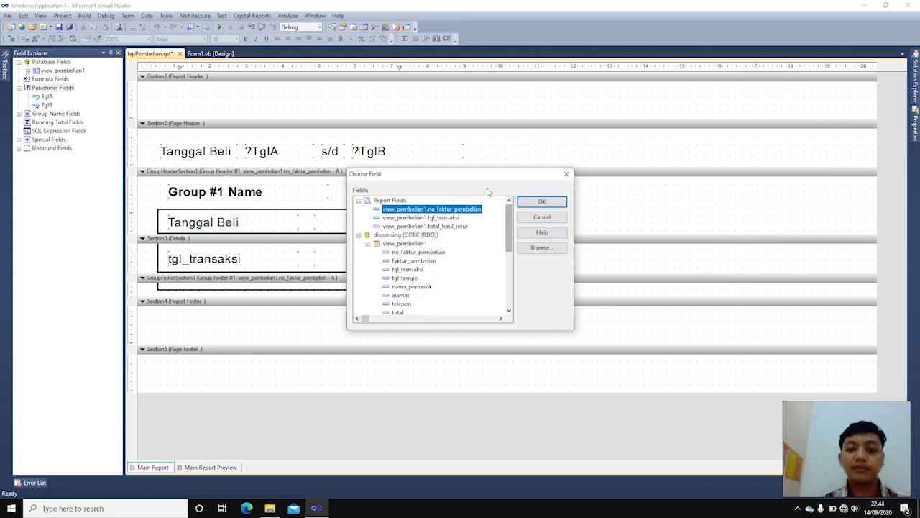
pyautogui.moveTo(489, 173); pyautogui.dragTo(476, 109)
pyautogui.scroll(-3, 427, 194)
pyautogui.scroll(3, 426, 199)
pyautogui.scroll(-5, 425, 199)
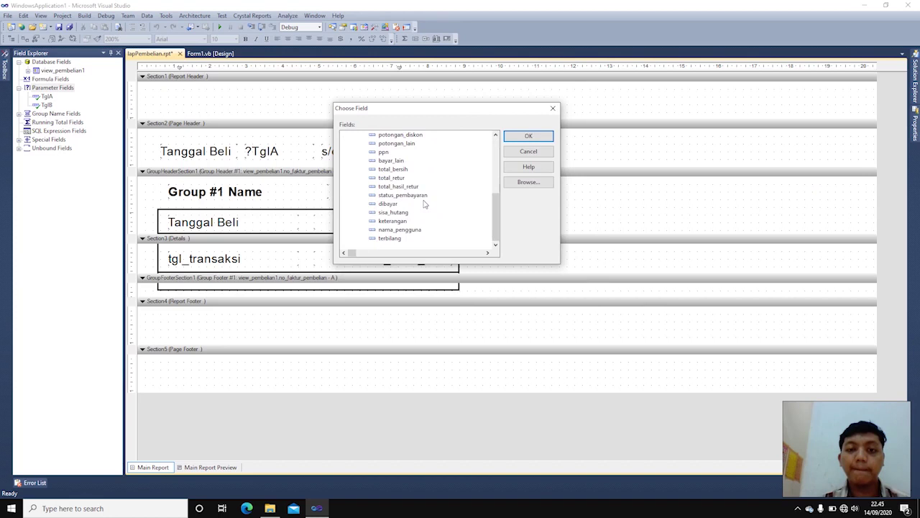
pyautogui.scroll(5, 424, 205)
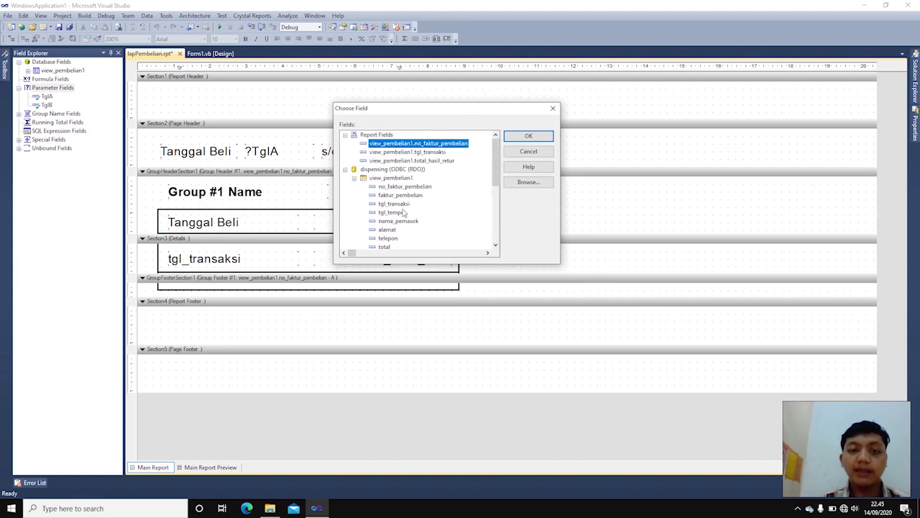
pyautogui.click(394, 203)
pyautogui.click(529, 136)
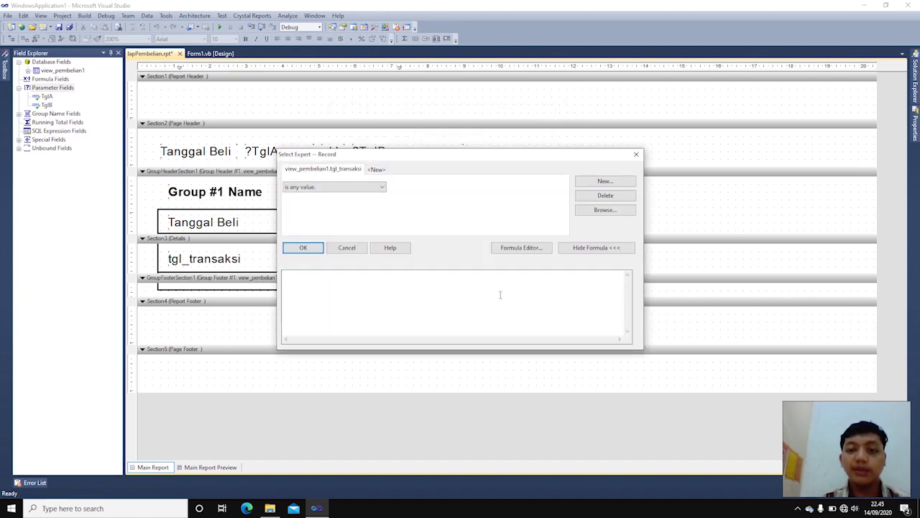
pyautogui.click(370, 187)
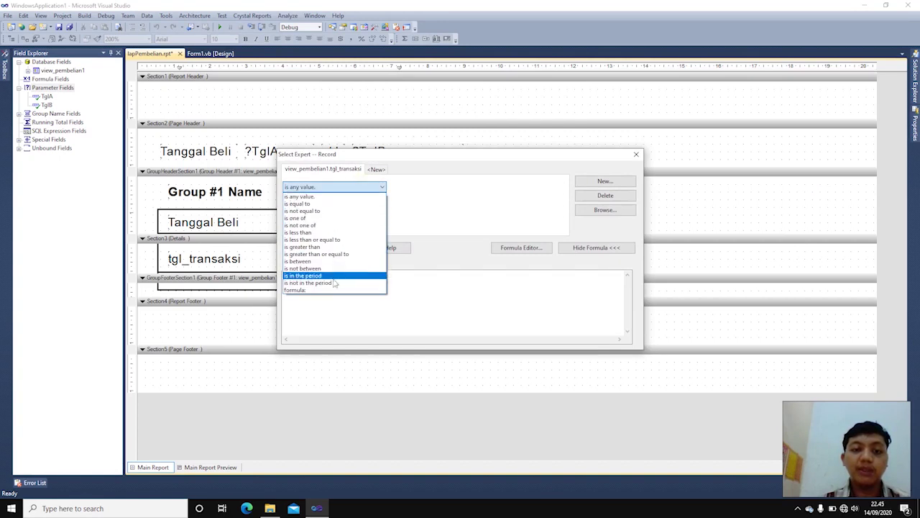
pyautogui.click(335, 261)
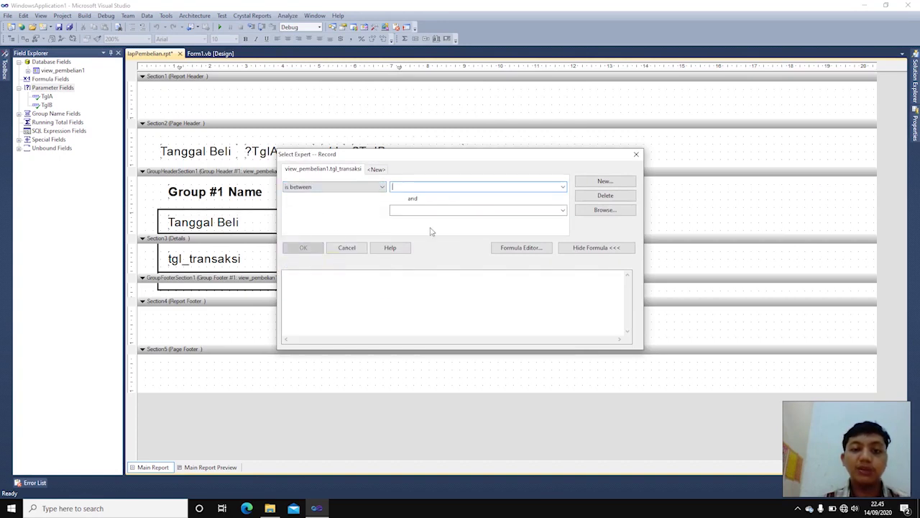
# In the record selection formula, replace the 0, 0, 0 arguments of the first Date with the TglA parameter.
pyautogui.click(519, 247)
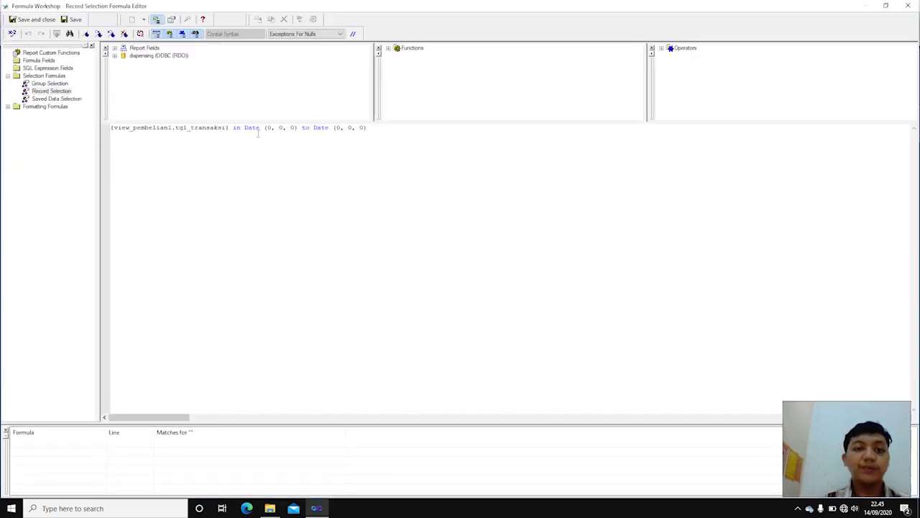
pyautogui.moveTo(267, 127); pyautogui.dragTo(293, 130)
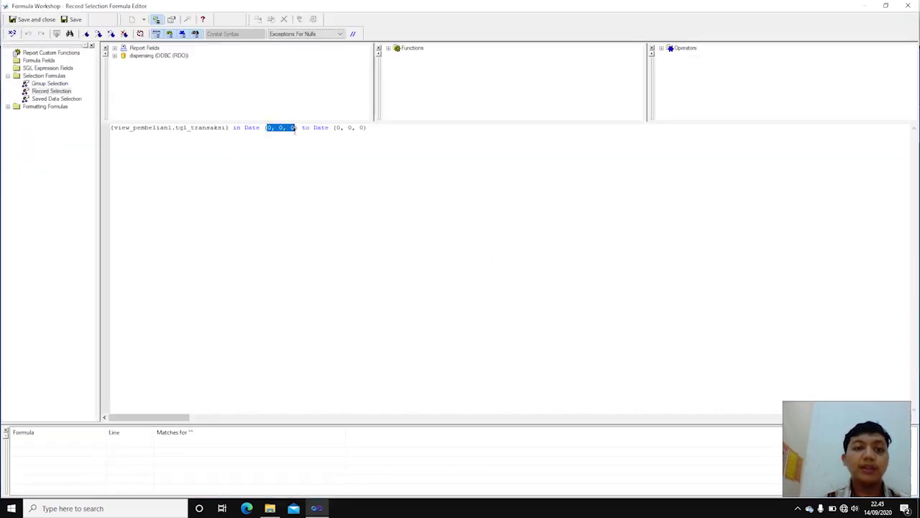
pyautogui.click(115, 56)
pyautogui.click(123, 63)
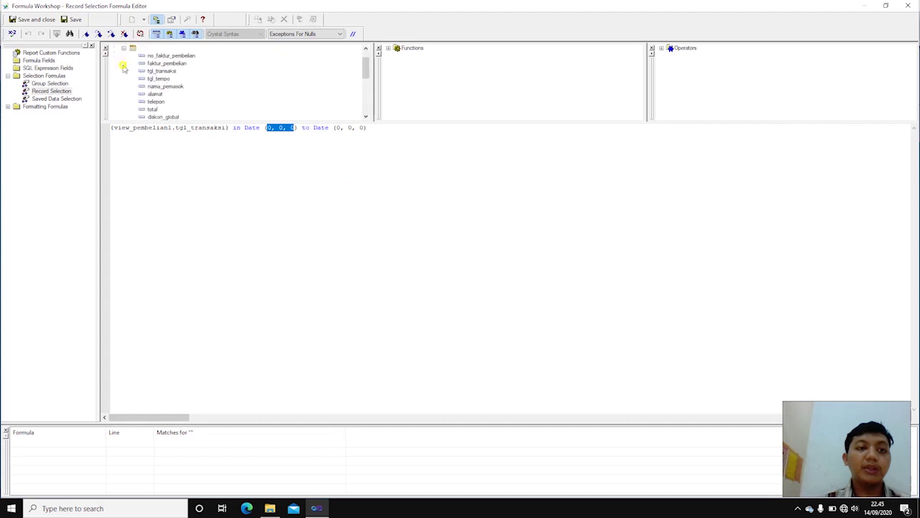
pyautogui.scroll(2, 184, 96)
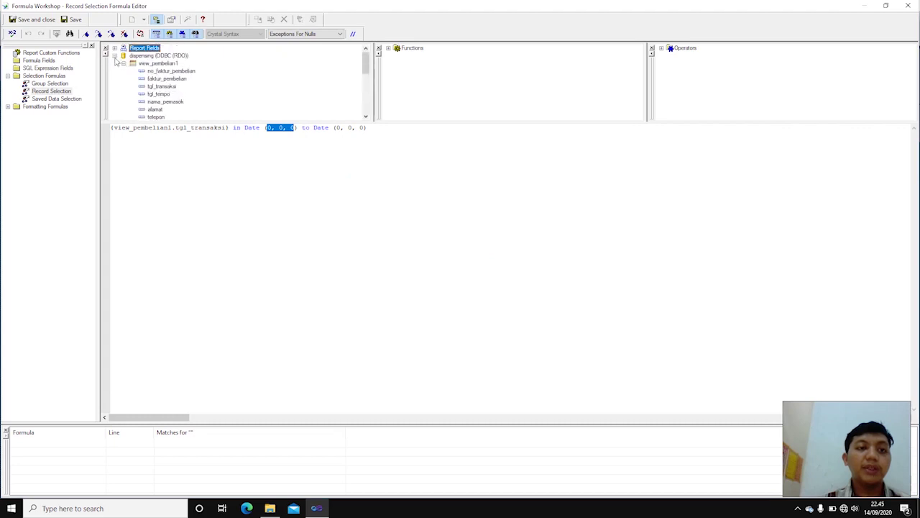
pyautogui.click(114, 56)
pyautogui.click(114, 48)
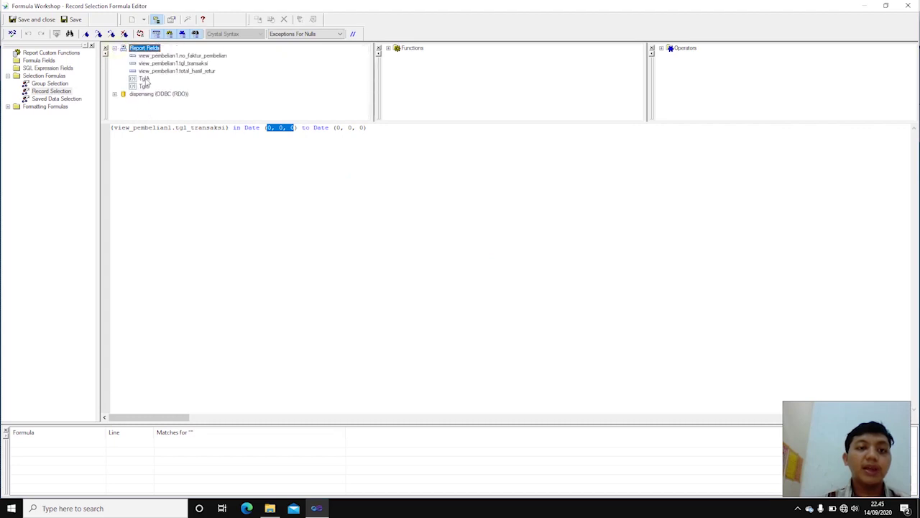
pyautogui.doubleClick(144, 78)
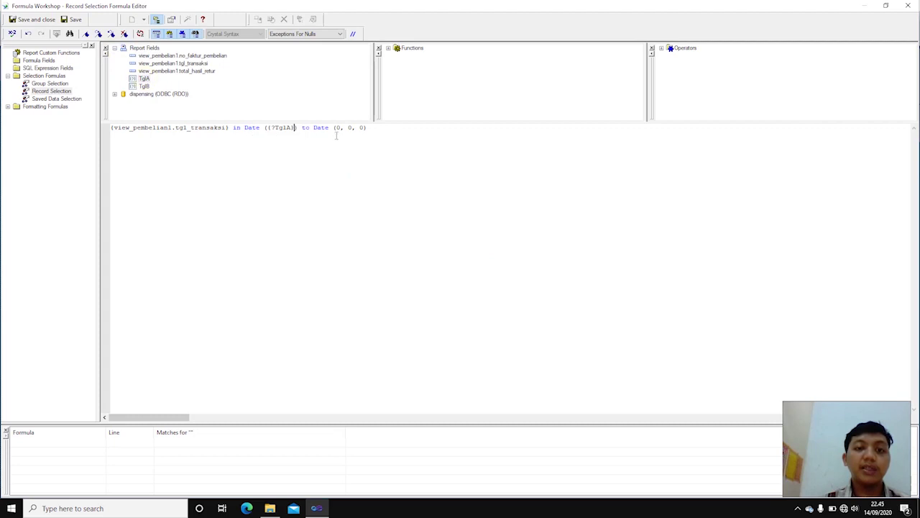
# Replace the second Date's 0, 0, 0 arguments with the TglB parameter, check the formula for errors, and save and close it.
pyautogui.moveTo(337, 127); pyautogui.dragTo(361, 130)
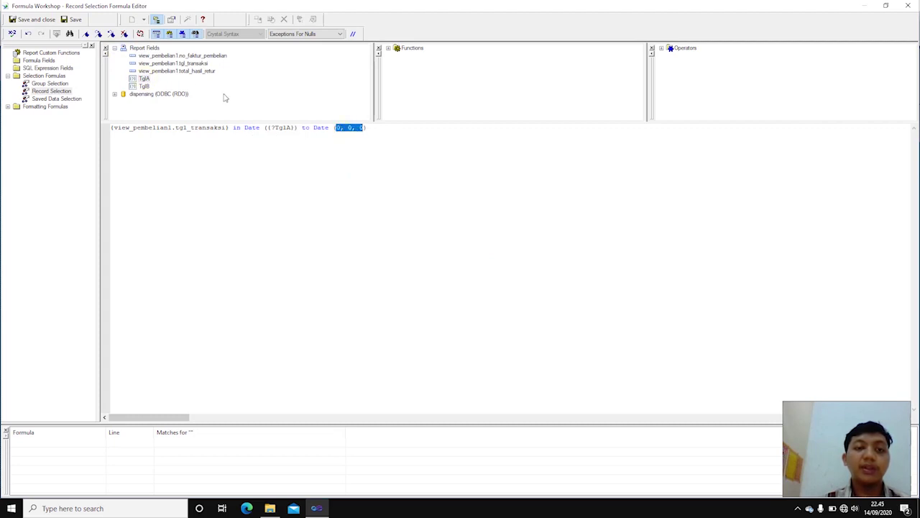
pyautogui.doubleClick(145, 85)
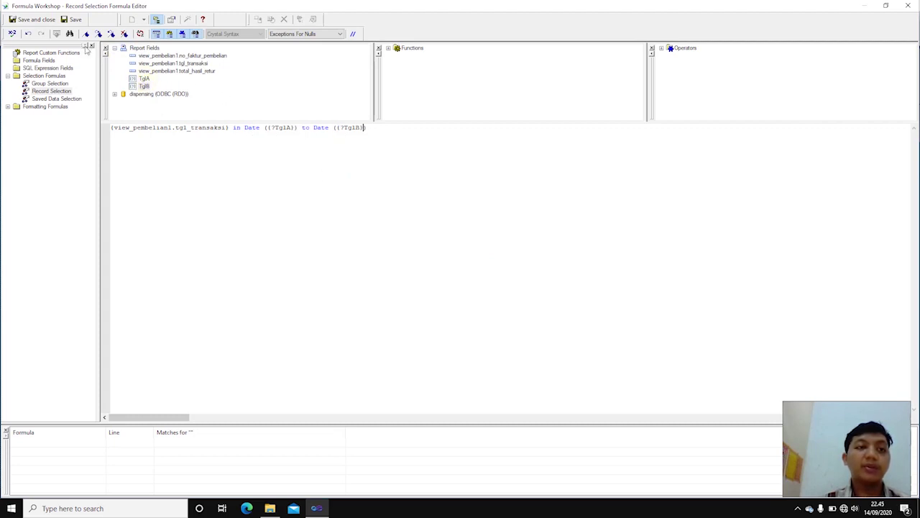
pyautogui.click(12, 34)
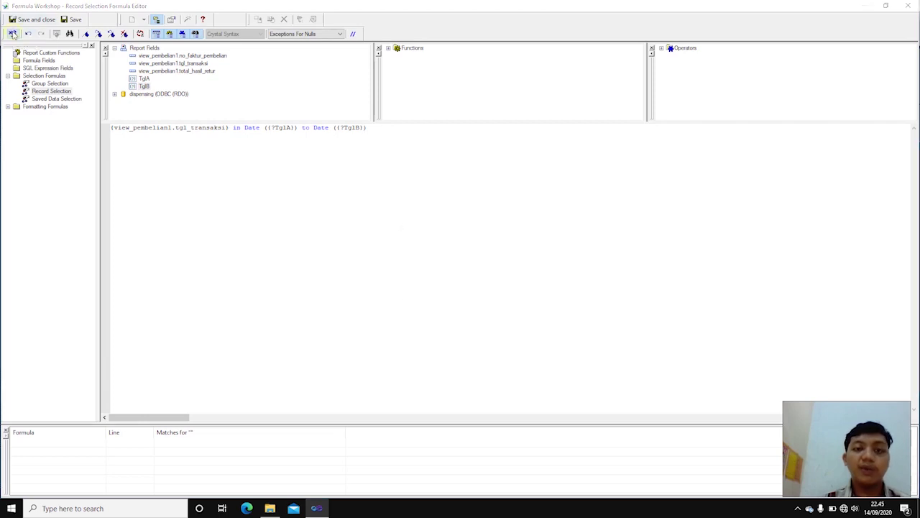
pyautogui.click(494, 286)
pyautogui.click(33, 20)
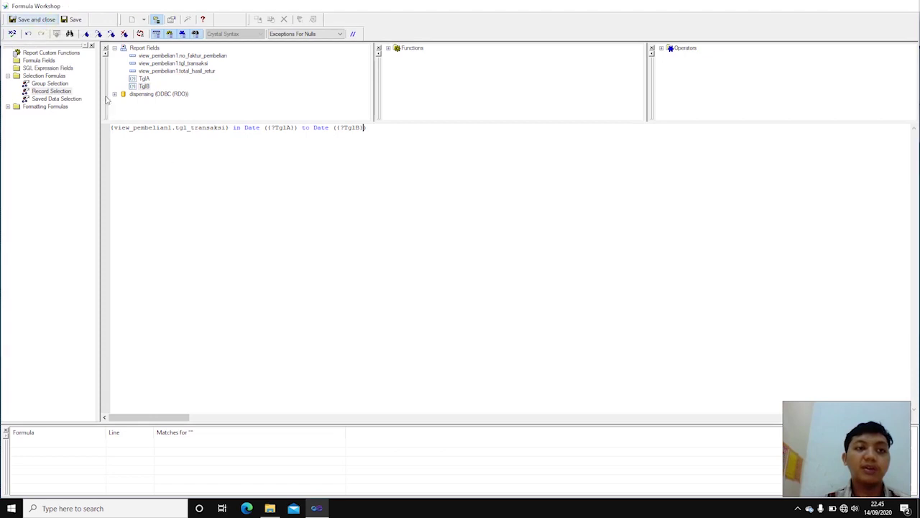
# Copy the full record selection formula from Select Expert and paste it into a new Notepad document.
pyautogui.click(467, 282)
pyautogui.click(479, 282)
pyautogui.moveTo(476, 280)
pyautogui.mouseDown()
pyautogui.moveTo(280, 288)
pyautogui.moveTo(472, 281)
pyautogui.mouseUp()
pyautogui.click(310, 287)
pyautogui.click(471, 281)
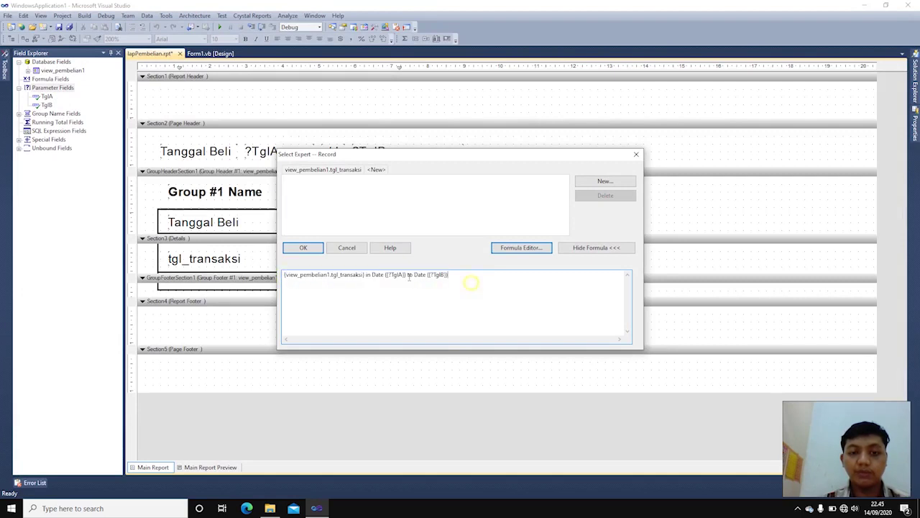
pyautogui.tripleClick(467, 277)
pyautogui.hotkey('ctrl', 'c')
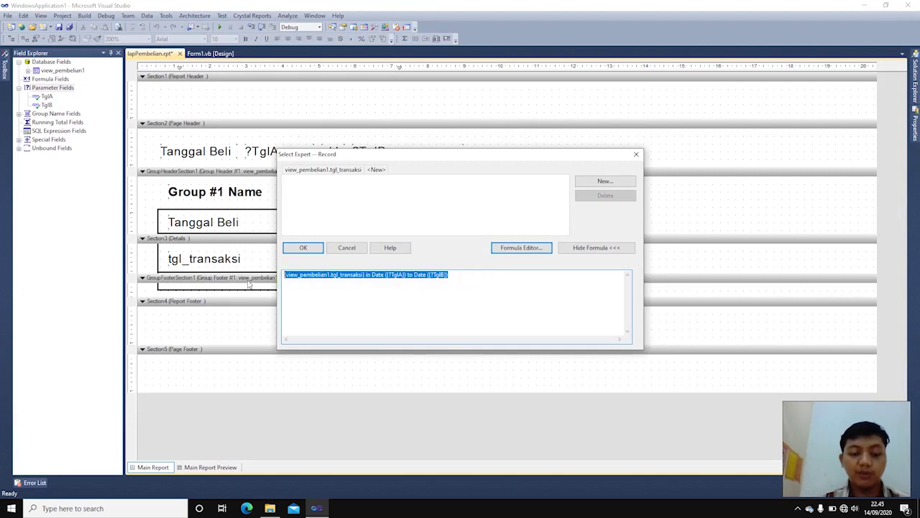
pyautogui.press('super+r')
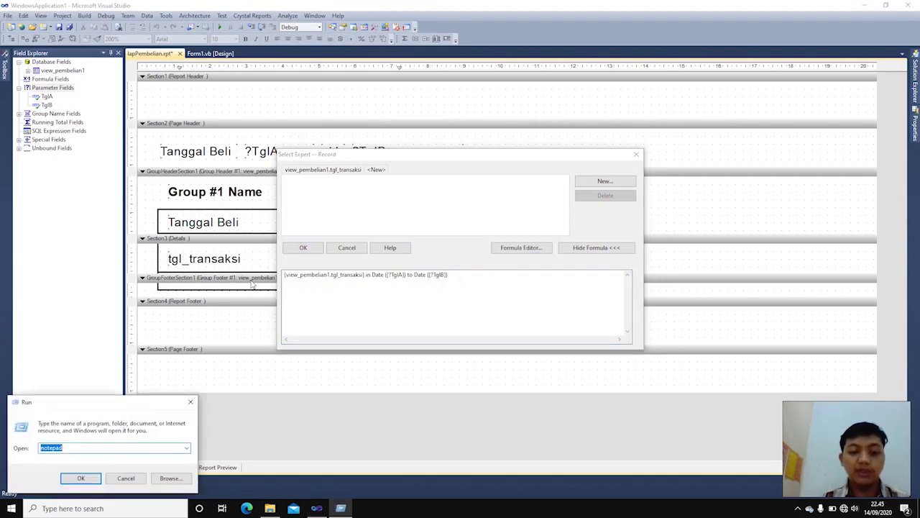
pyautogui.press('Return')
pyautogui.hotkey('ctrl', 'v')
# Enlarge the pasted formula in Notepad to read it, and return to the Select Expert dialog in Visual Studio.
pyautogui.scroll(10, 318, 284)
pyautogui.scroll(4, 318, 284)
pyautogui.scroll(-1, 319, 283)
pyautogui.moveTo(557, 201); pyautogui.dragTo(595, 202)
pyautogui.moveTo(194, 221); pyautogui.dragTo(248, 221)
pyautogui.click(651, 173)
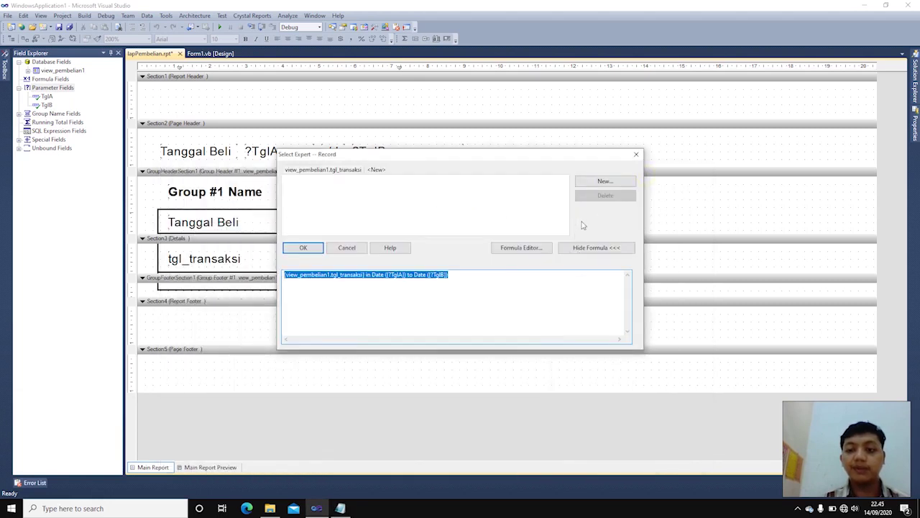
# Apply the record selection formula to the report and open the report preview.
pyautogui.click(313, 250)
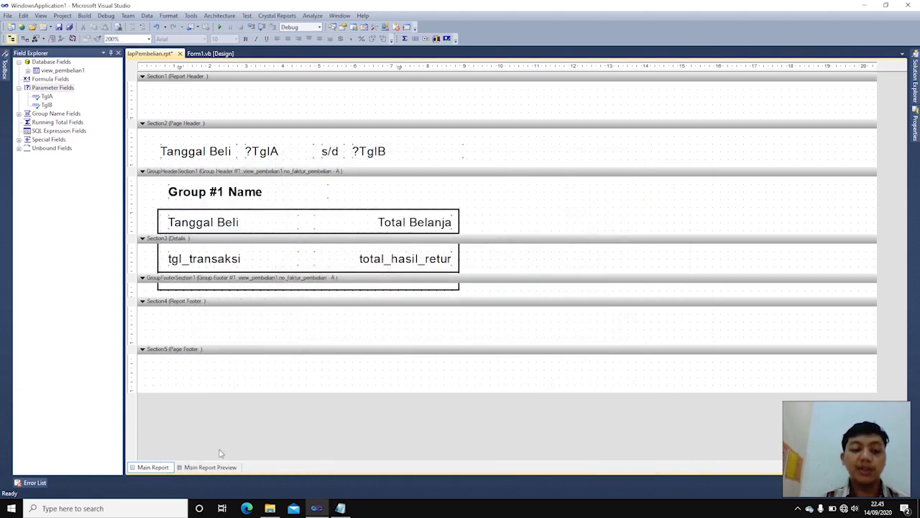
pyautogui.click(217, 467)
pyautogui.click(409, 267)
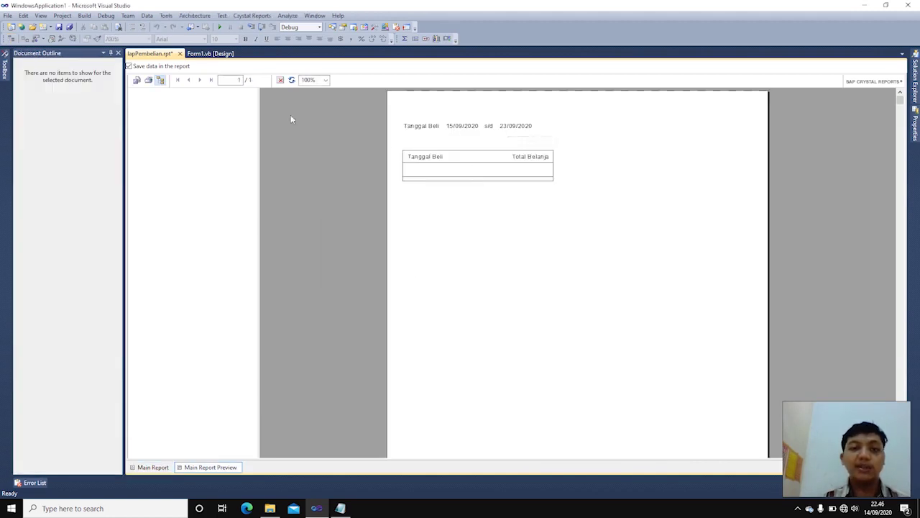
# Refresh the report preview with new parameter values: TglA 3 September 2020 and TglB 16 September 2020.
pyautogui.click(292, 80)
pyautogui.click(392, 232)
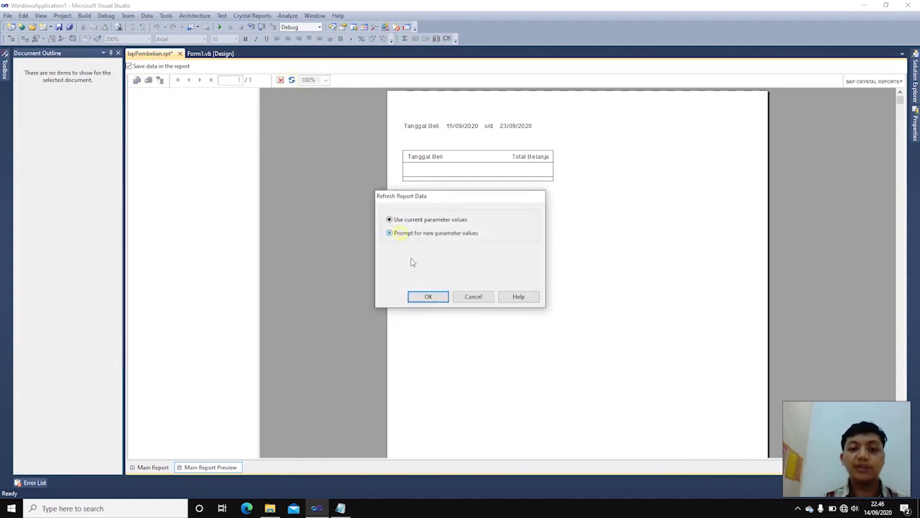
pyautogui.click(428, 296)
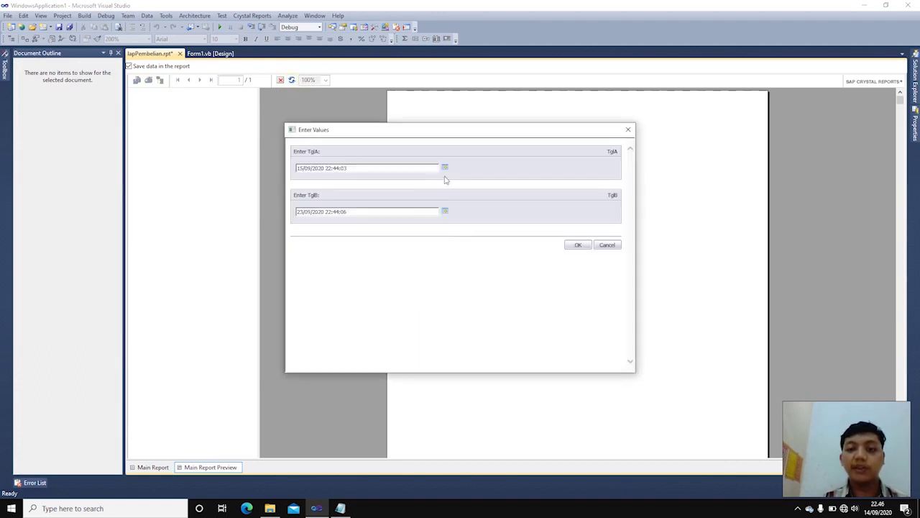
pyautogui.click(445, 167)
pyautogui.click(491, 195)
pyautogui.click(482, 275)
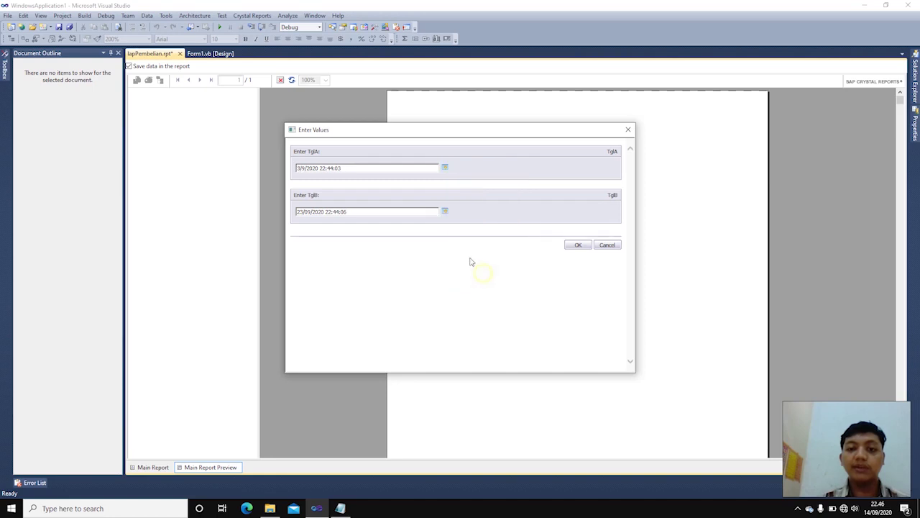
pyautogui.click(445, 210)
pyautogui.click(479, 256)
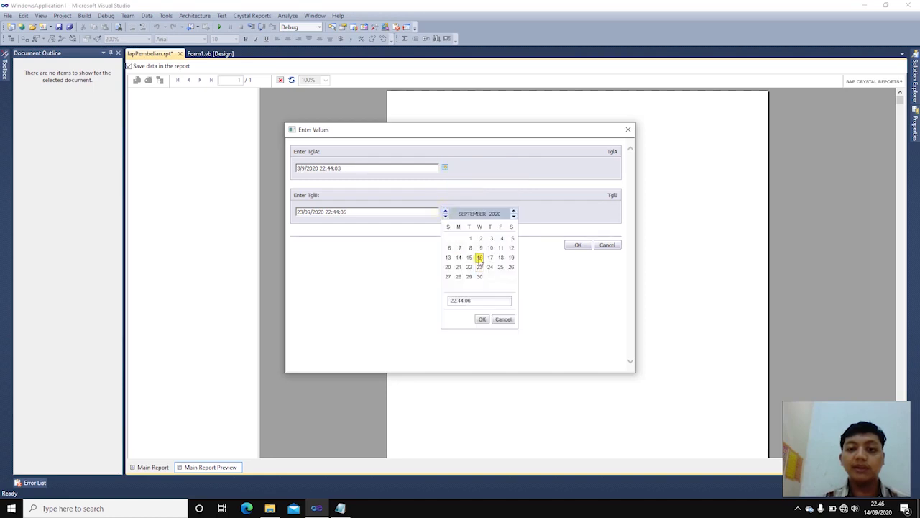
pyautogui.click(482, 319)
pyautogui.click(578, 245)
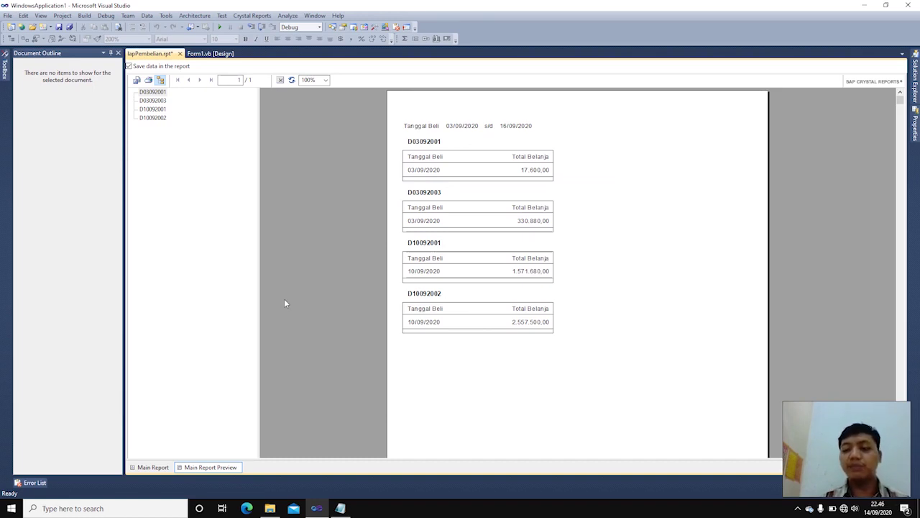
# Return to the report's design view, save all files, and go back to the Form1 designer with the Document Outline hidden.
pyautogui.click(162, 467)
pyautogui.click(69, 26)
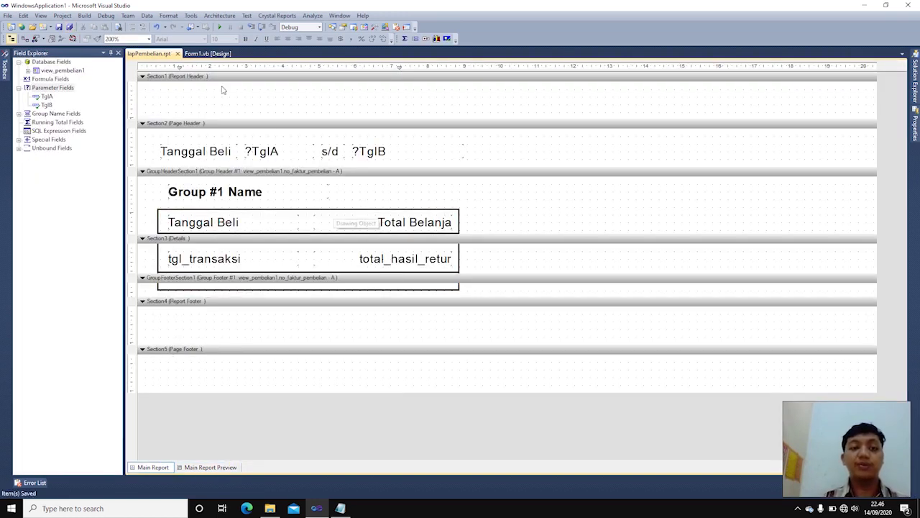
pyautogui.click(208, 53)
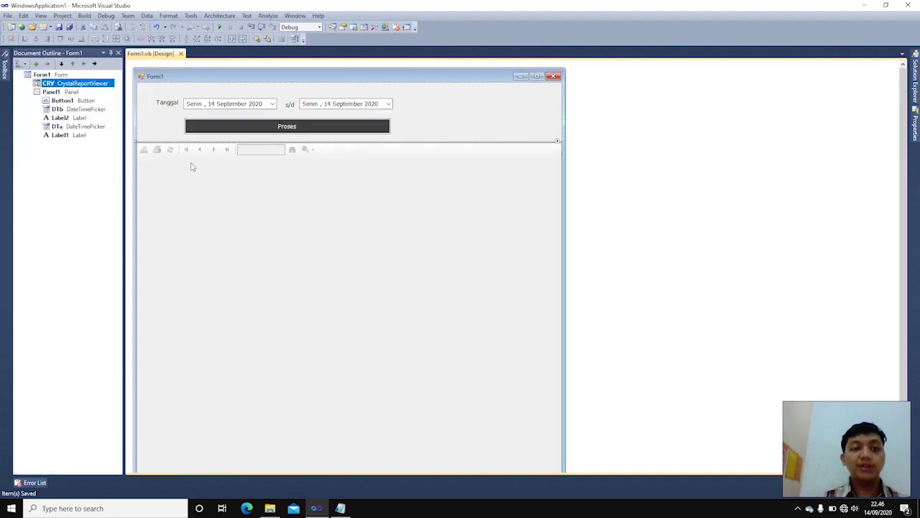
pyautogui.click(110, 54)
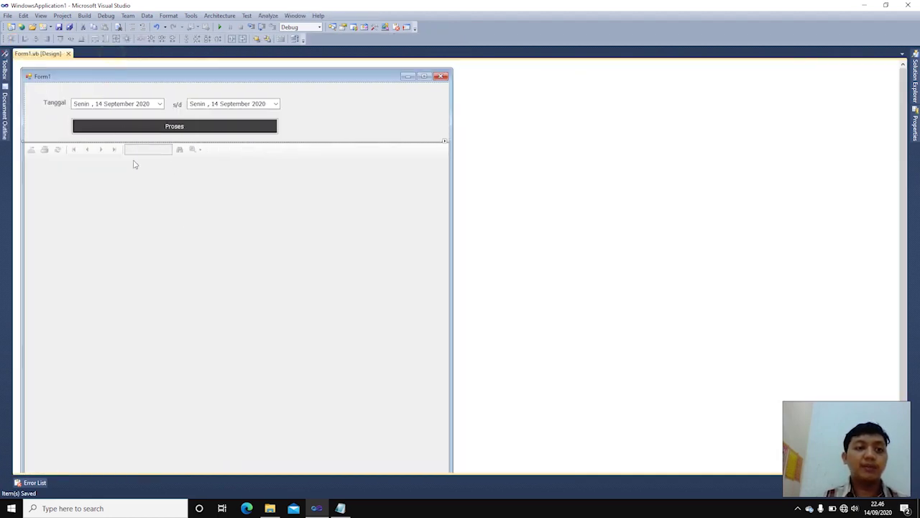
# Add a CrystalReportDocument component to Form1, using the typed class WindowsApplication1.lapPembelian.
pyautogui.click(4, 72)
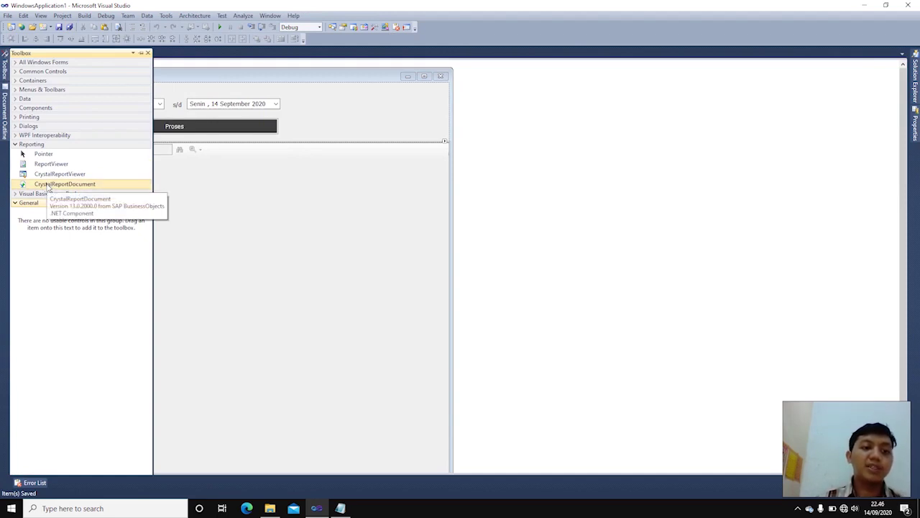
pyautogui.doubleClick(47, 186)
pyautogui.click(424, 245)
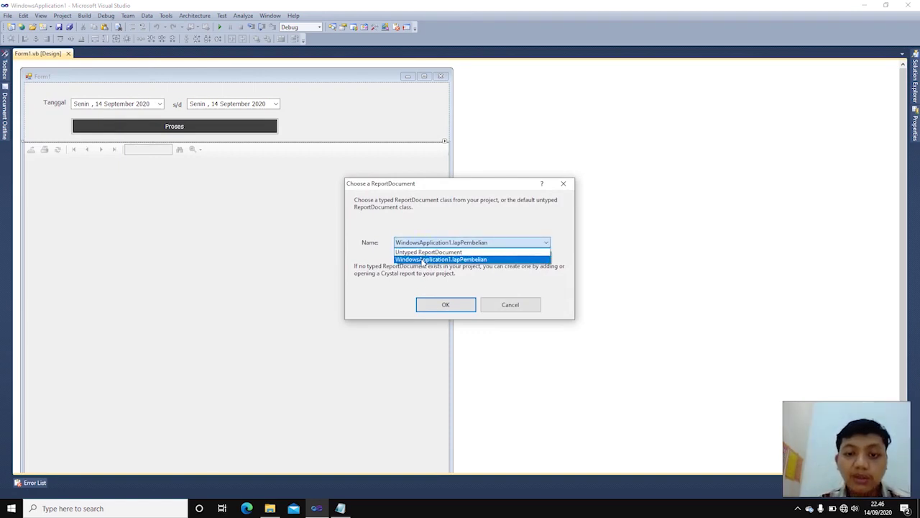
pyautogui.click(422, 261)
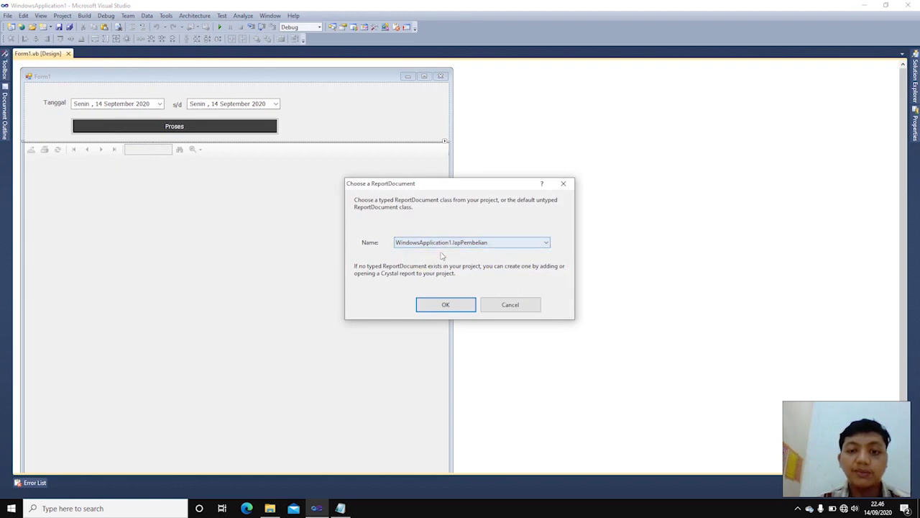
pyautogui.click(464, 306)
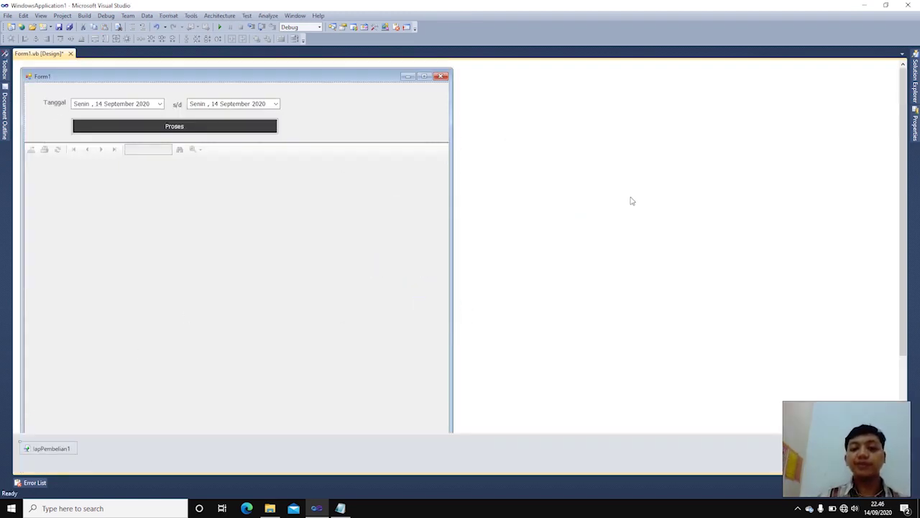
# Create the Click event handler for the Proses button and enlarge the code text.
pyautogui.doubleClick(269, 126)
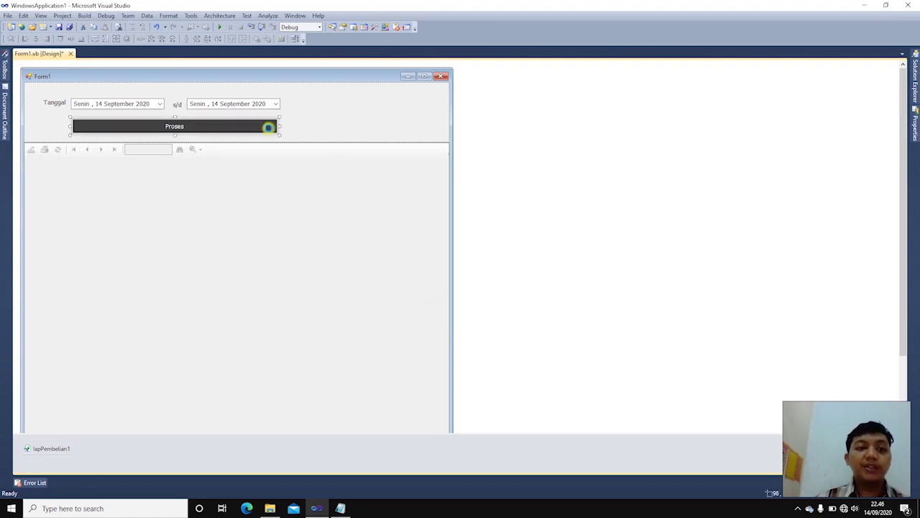
pyautogui.scroll(8, 291, 186)
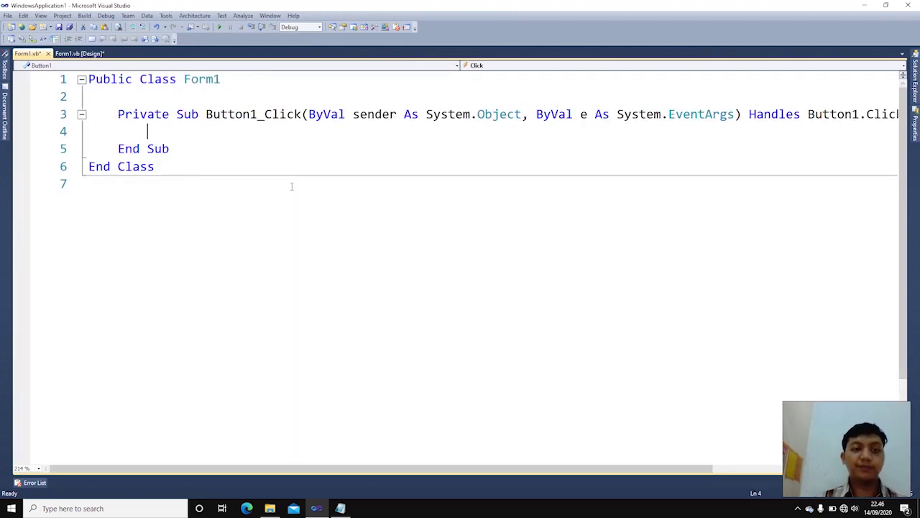
pyautogui.scroll(2, 291, 185)
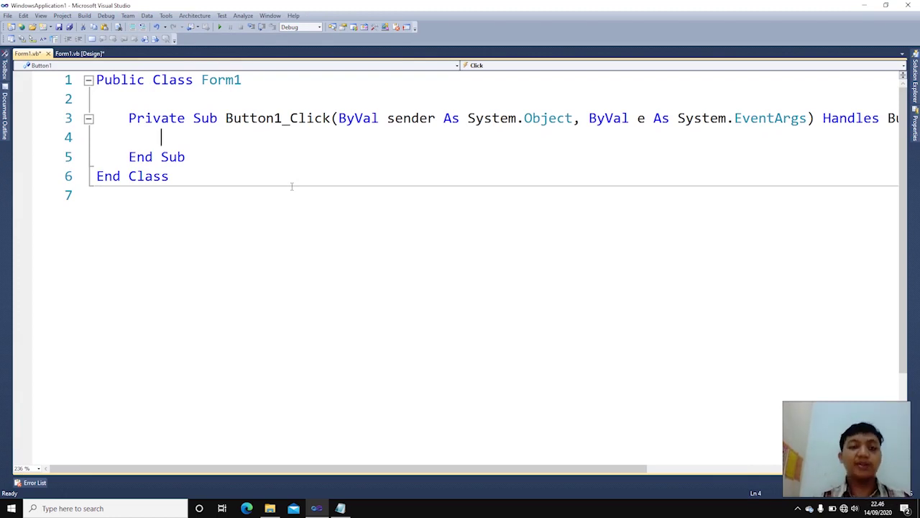
# Check the report component's name in its properties in the Form1 designer.
pyautogui.click(79, 53)
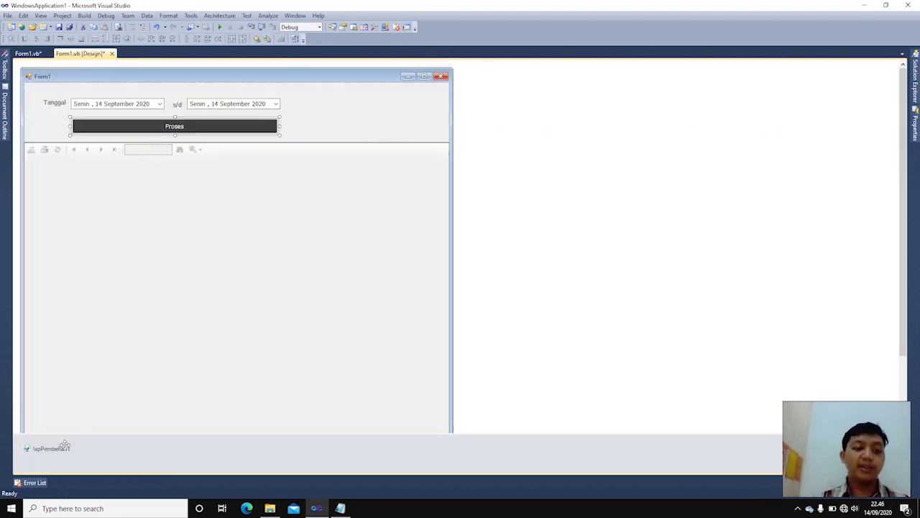
pyautogui.click(914, 124)
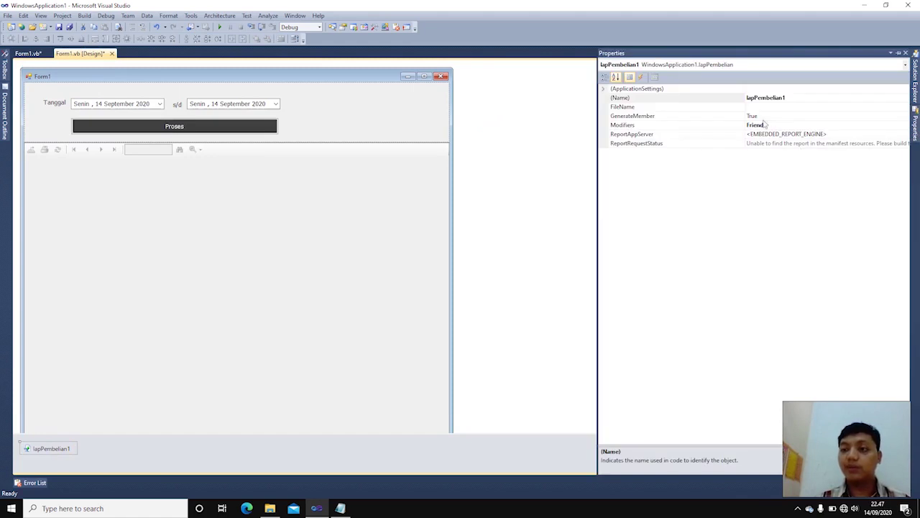
pyautogui.click(728, 100)
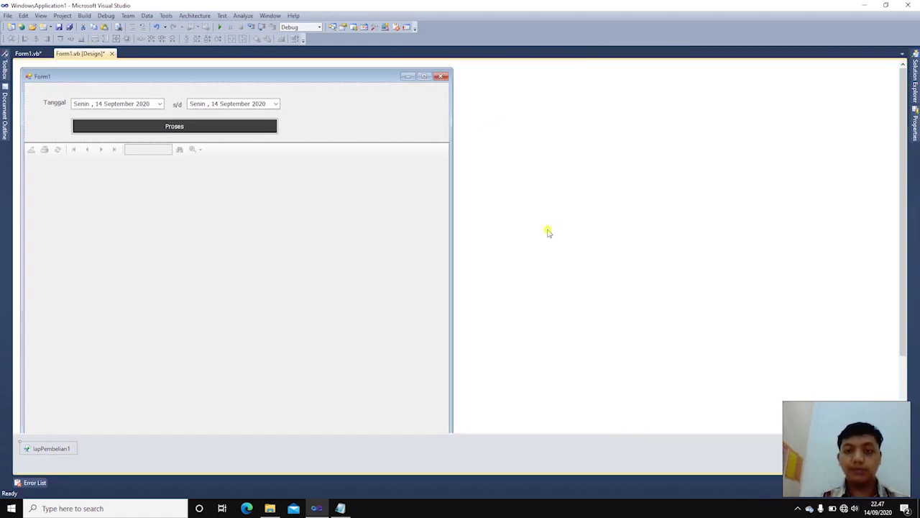
# Begin a lapPembelian1.SetParameterValue( call inside the Proses button's Click handler.
pyautogui.doubleClick(230, 125)
pyautogui.write('l')
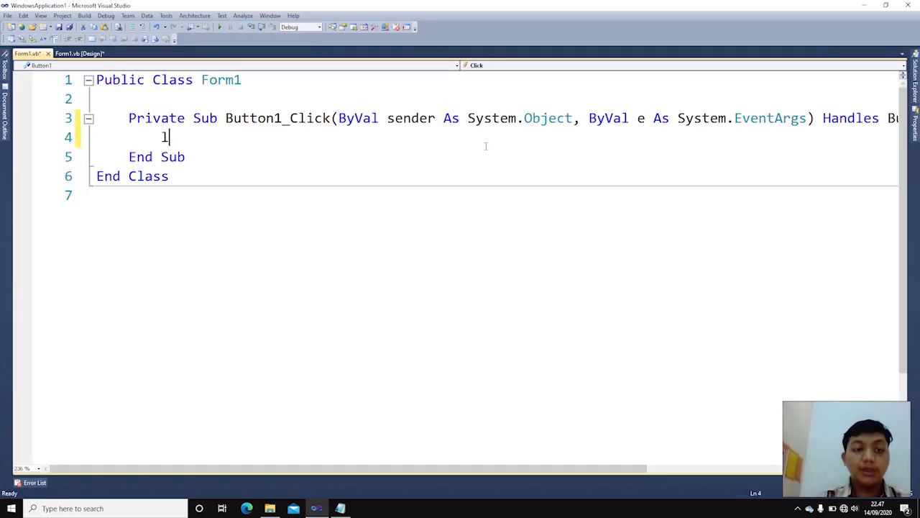
pyautogui.write('ap')
pyautogui.press('Down')
pyautogui.press('Tab')
pyautogui.write('.set')
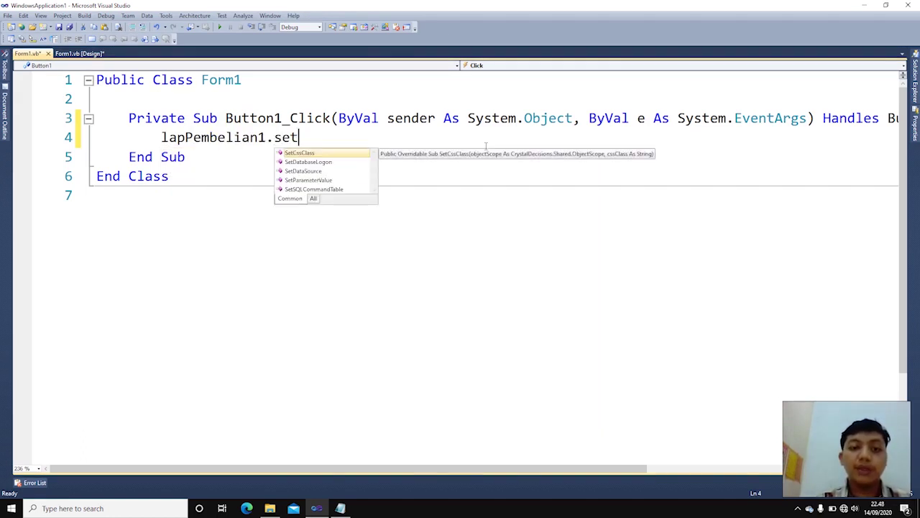
pyautogui.press('Down')
pyautogui.press('Down')
pyautogui.press('Down')
pyautogui.press('Tab')
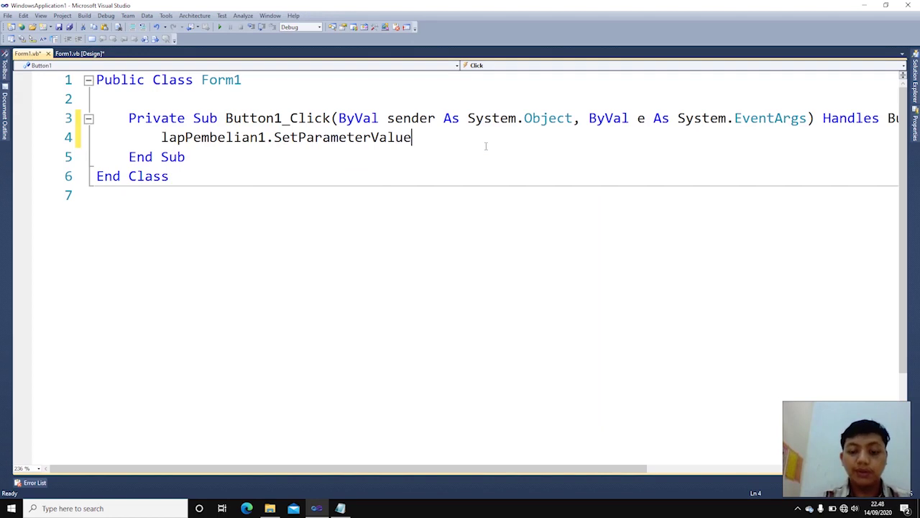
pyautogui.write('(')
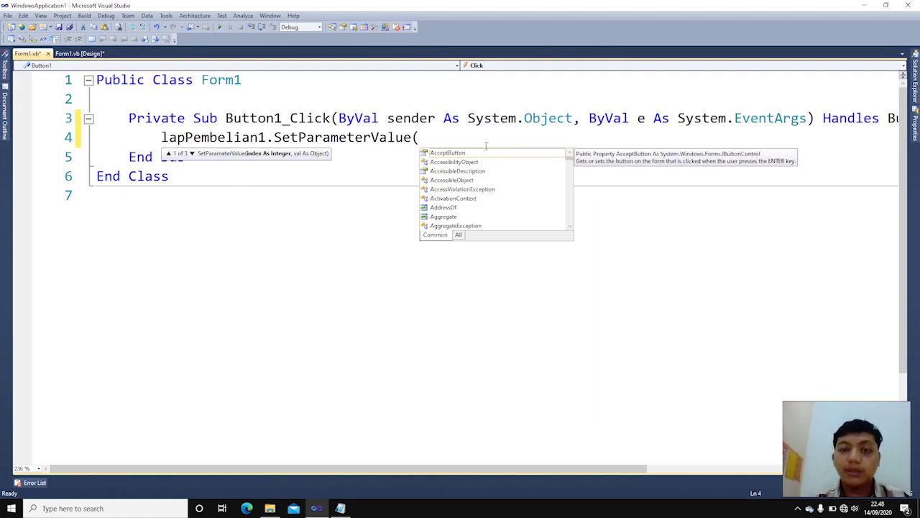
pyautogui.write('fo')
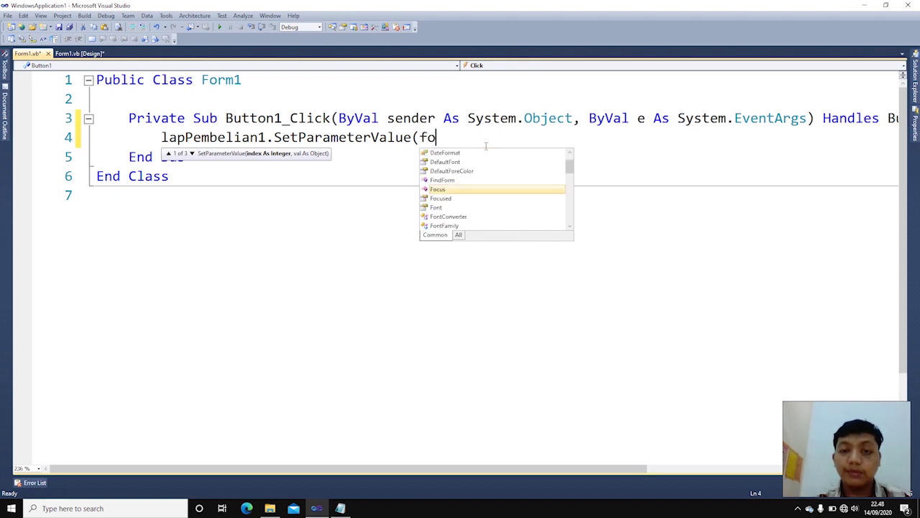
pyautogui.write('rmat, d')
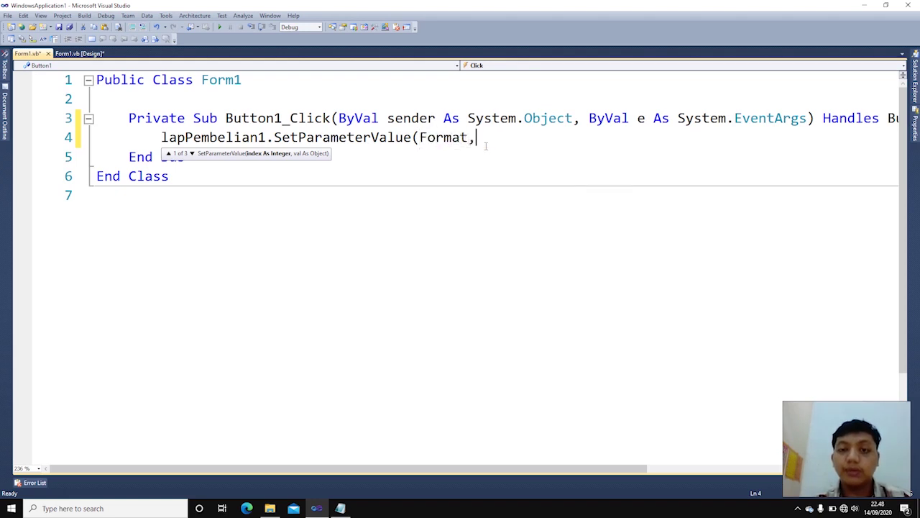
pyautogui.press('BackSpace')
pyautogui.press('BackSpace')
pyautogui.press('BackSpace')
pyautogui.press('BackSpace')
pyautogui.press('BackSpace')
pyautogui.press('BackSpace')
pyautogui.press('BackSpace')
pyautogui.press('BackSpace')
pyautogui.press('BackSpace')
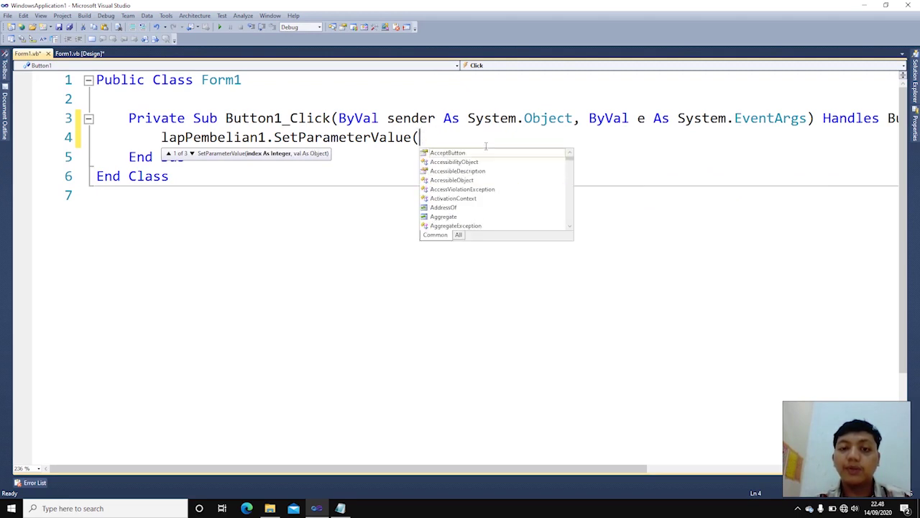
# Fill the SetParameterValue call with DTa.Value and the format string "dd/MM/yyyy", close the parenthesis, and add a new line.
pyautogui.write('dt')
pyautogui.write('.Value')
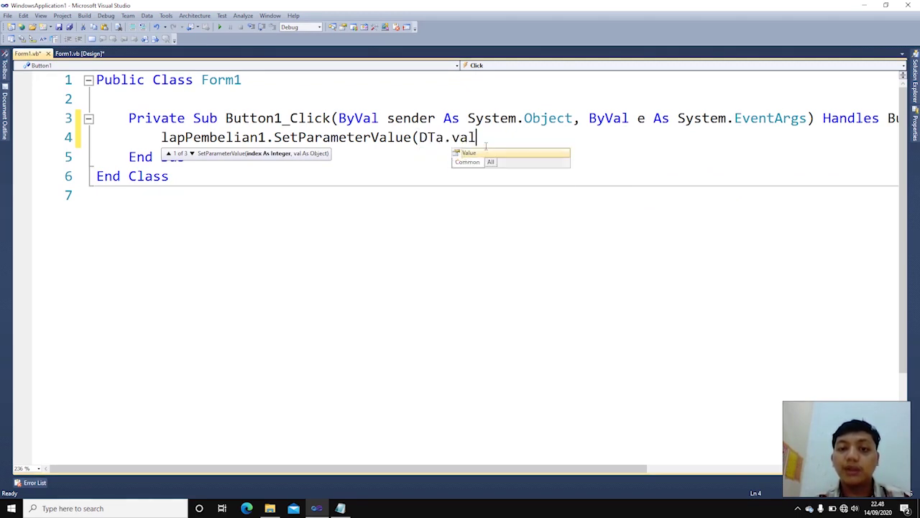
pyautogui.write(', "')
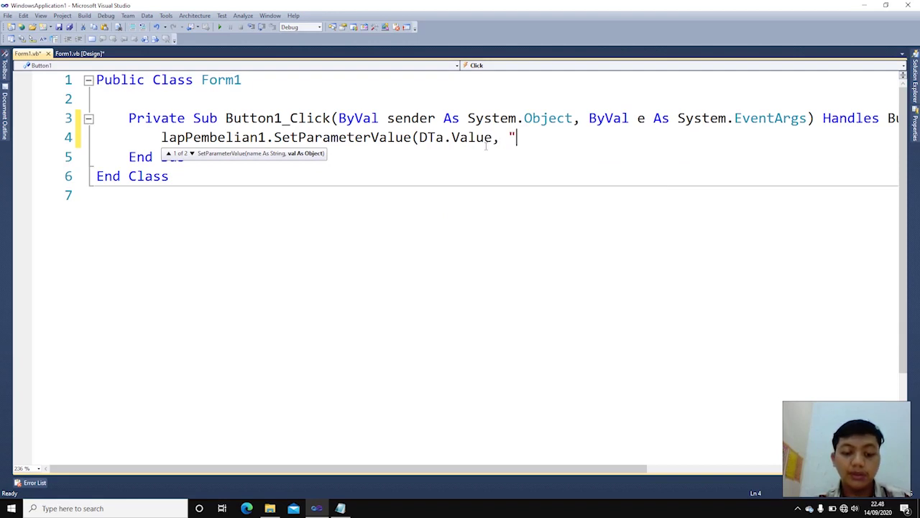
pyautogui.write('dd/MM')
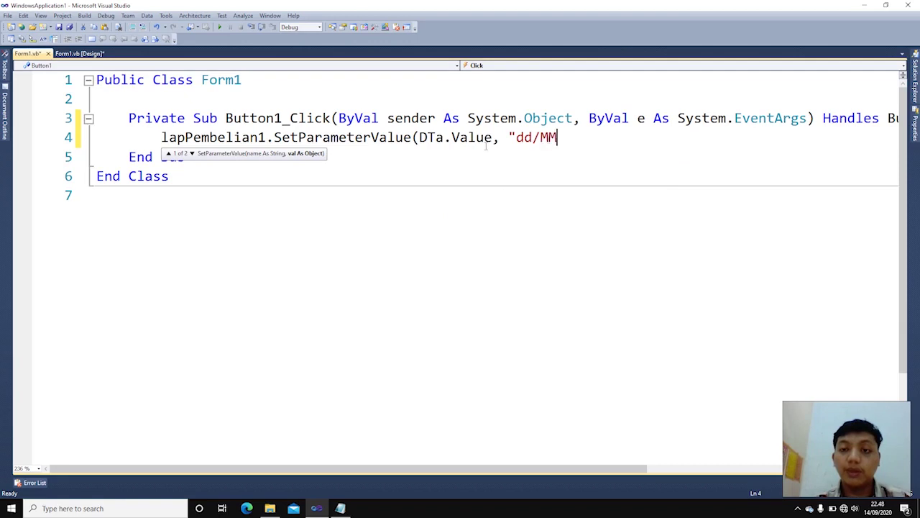
pyautogui.write('/yyyy')
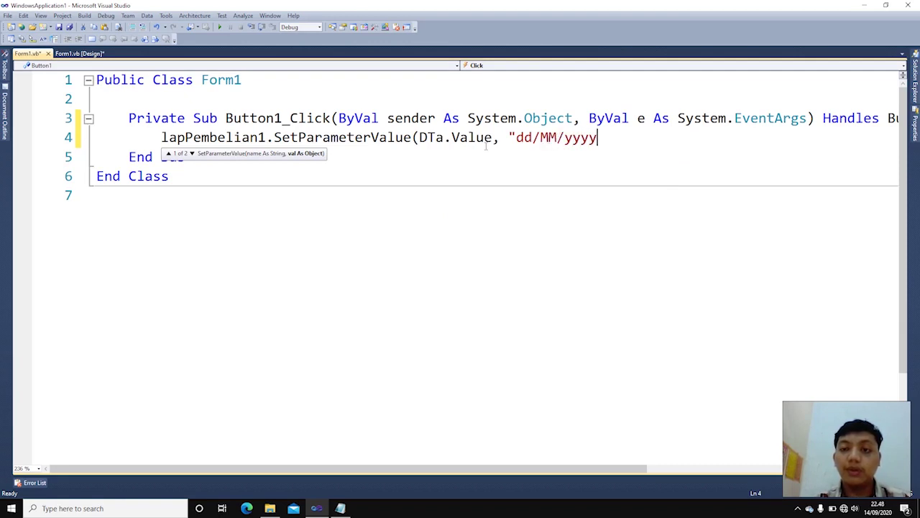
pyautogui.write('")')
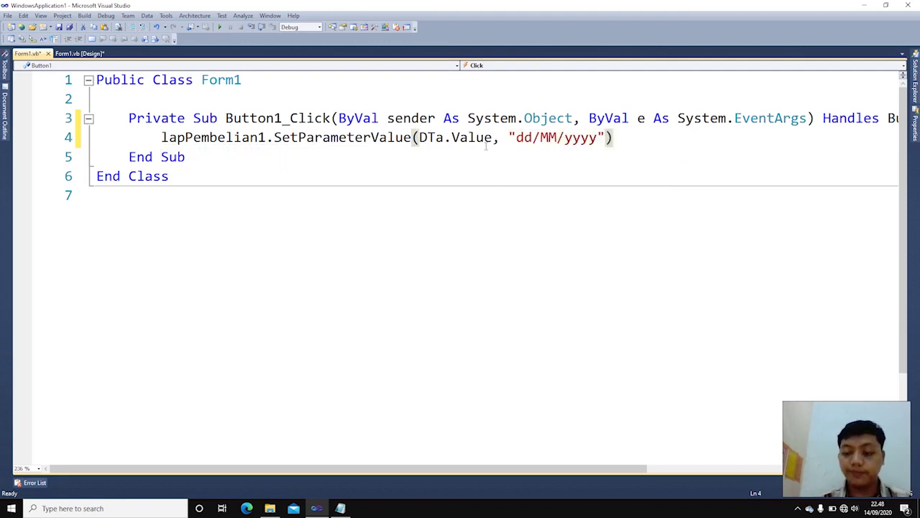
pyautogui.press('Return')
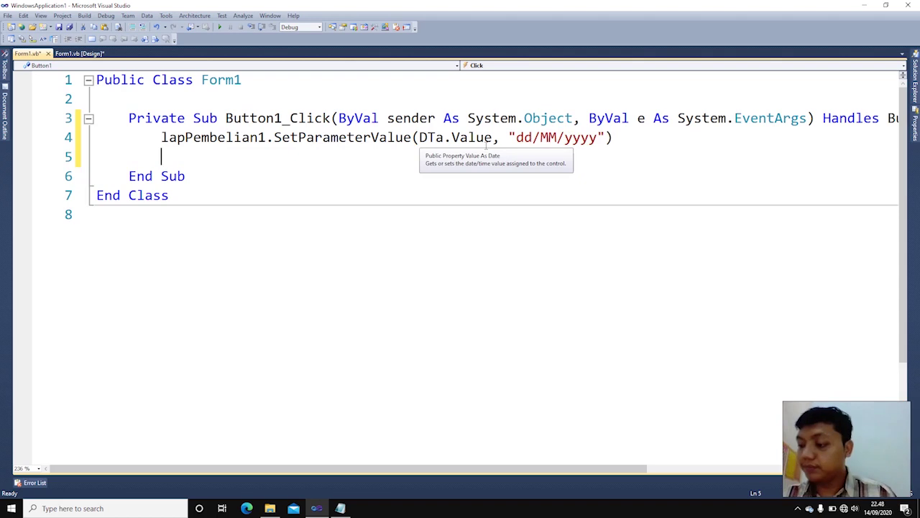
# Insert the parameter name TglA, copied from the Notepad formula, in quotes ahead of DTa.Value in the SetParameterValue call.
pyautogui.click(424, 141)
pyautogui.write('"a')
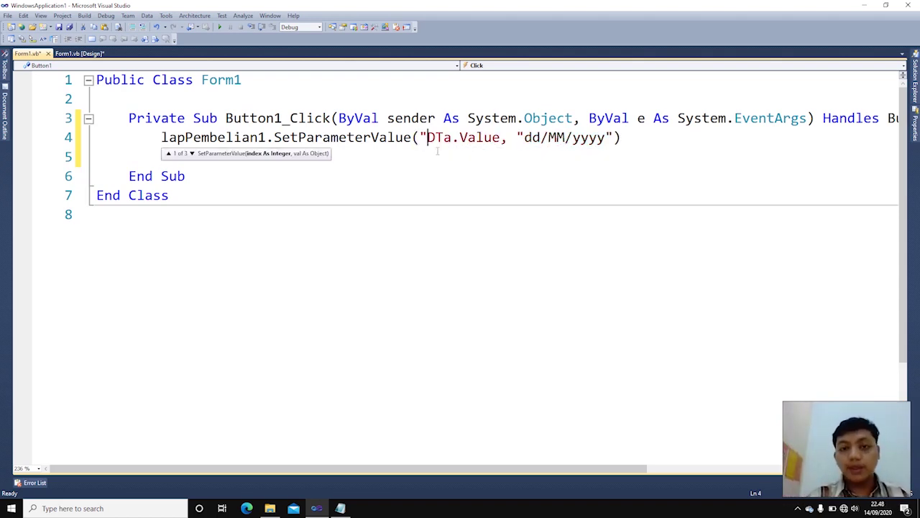
pyautogui.hotkey('alt', 'Tab')
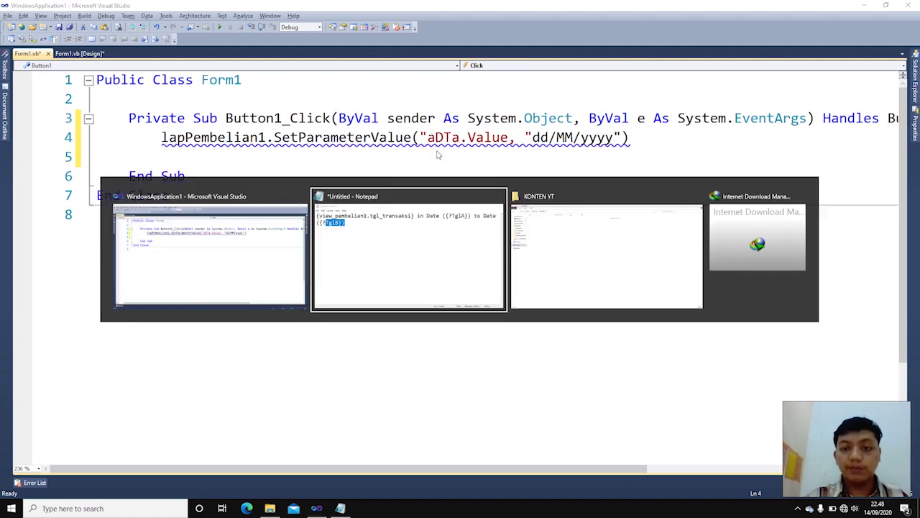
pyautogui.moveTo(557, 200); pyautogui.dragTo(595, 200)
pyautogui.hotkey('ctrl', 'c')
pyautogui.hotkey('alt', 'Tab')
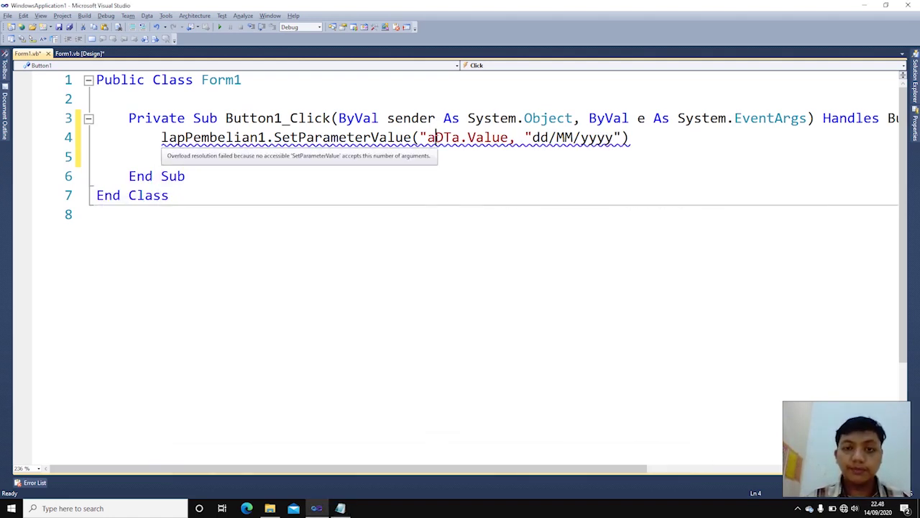
pyautogui.hotkey('ctrl', 'v')
pyautogui.write('",')
pyautogui.press('BackSpace')
pyautogui.press('BackSpace')
# Wrap DTa.Value and "dd/MM/yyyy" in a Format( ) function as the call's second argument, and add a new line below.
pyautogui.write('", format')
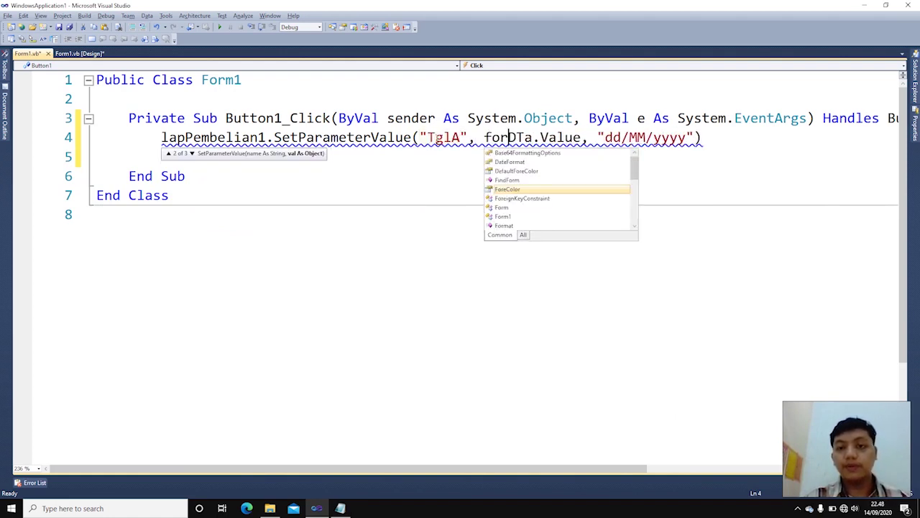
pyautogui.press('Tab')
pyautogui.write('(')
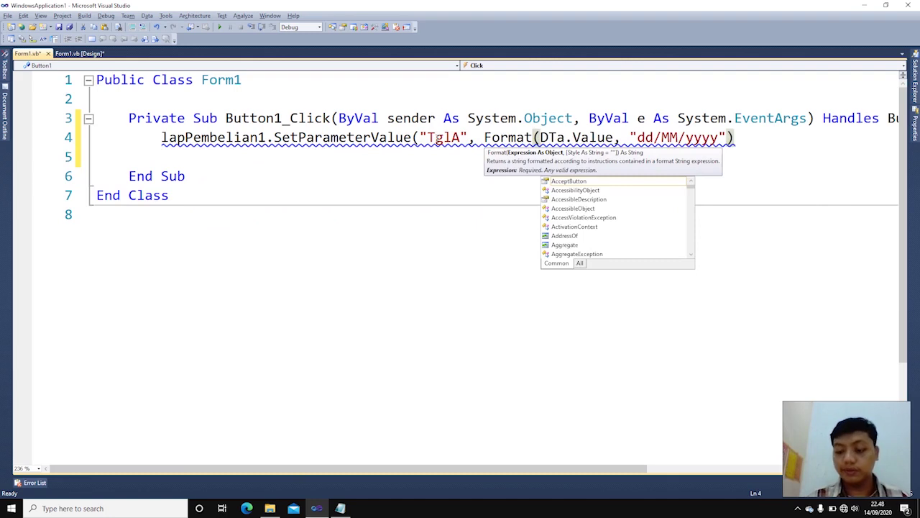
pyautogui.press('Right')
pyautogui.press('Right')
pyautogui.press('Right')
pyautogui.press('Right')
pyautogui.press('Right')
pyautogui.press('Right')
pyautogui.press('Right')
pyautogui.press('Right')
pyautogui.press('Right')
pyautogui.press('Right')
pyautogui.press('Right')
pyautogui.press('Right')
pyautogui.press('Right')
pyautogui.press('Right')
pyautogui.press('Right')
pyautogui.press('Right')
pyautogui.press('Right')
pyautogui.press('Right')
pyautogui.press('Right')
pyautogui.press('Right')
pyautogui.press('Right')
pyautogui.press('Right')
pyautogui.press('Right')
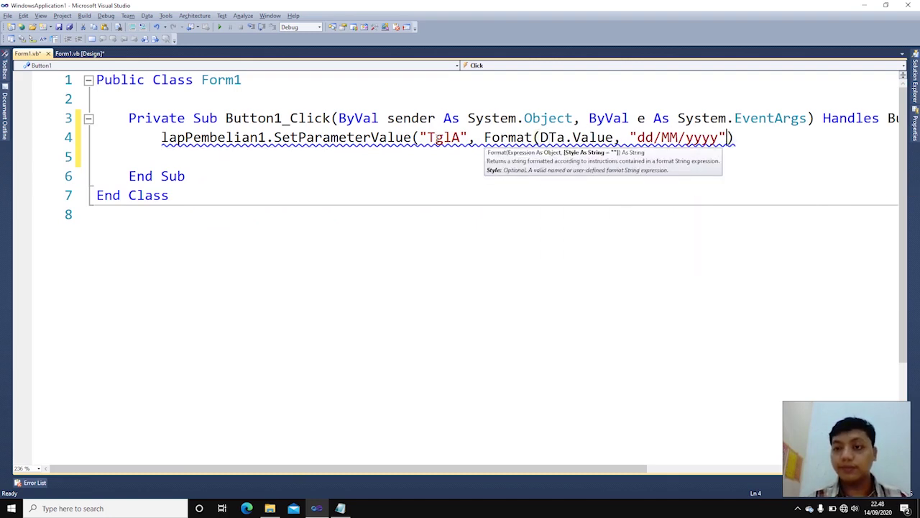
pyautogui.write(')')
pyautogui.press('Return')
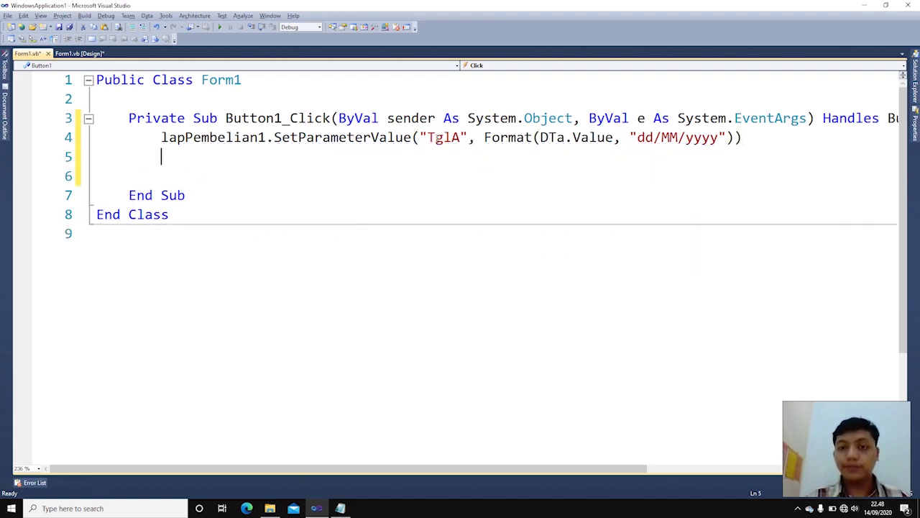
# Begin a second lapPembelian1.SetParameterValue( call on the new line for the TglB parameter.
pyautogui.write('lap')
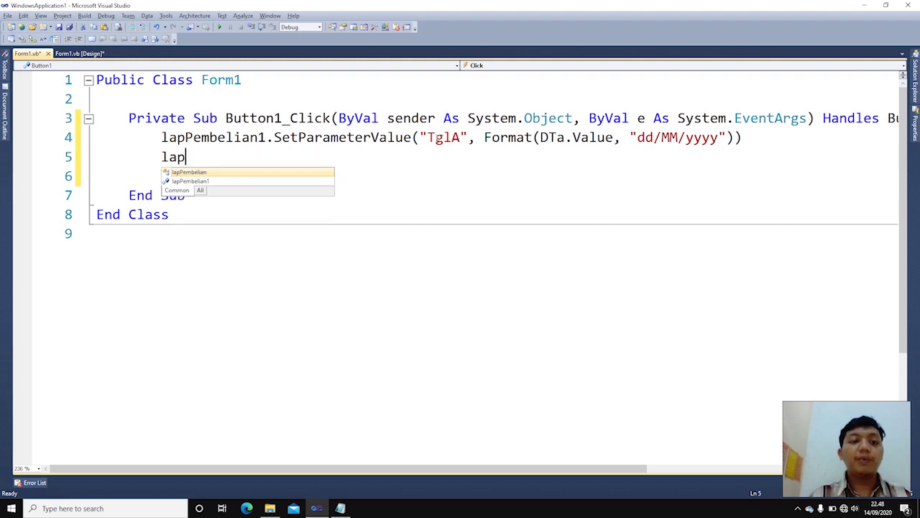
pyautogui.press('Down')
pyautogui.press('Tab')
pyautogui.write('.set')
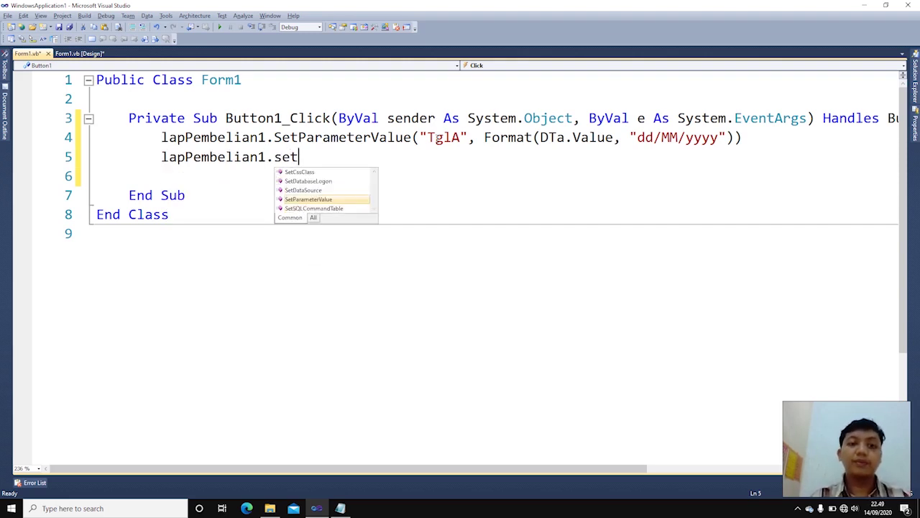
pyautogui.press('Tab')
pyautogui.write('(')
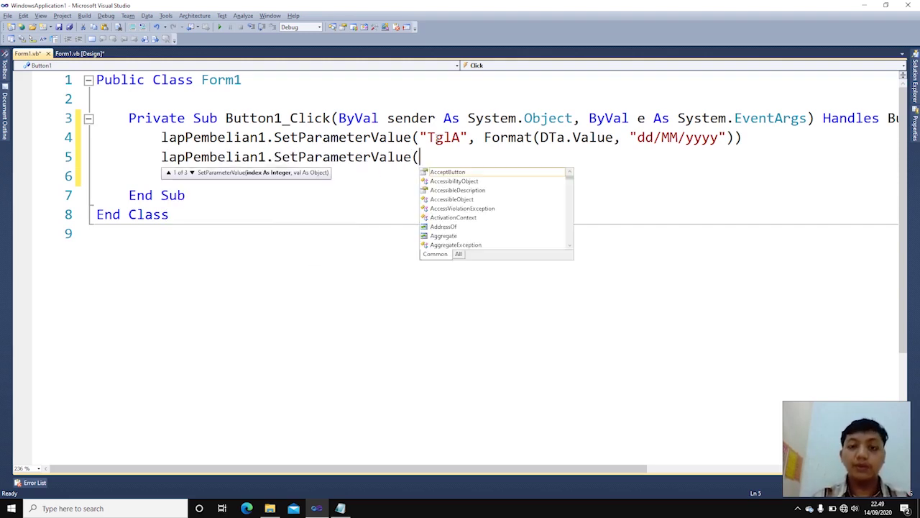
pyautogui.write('"Tgb')
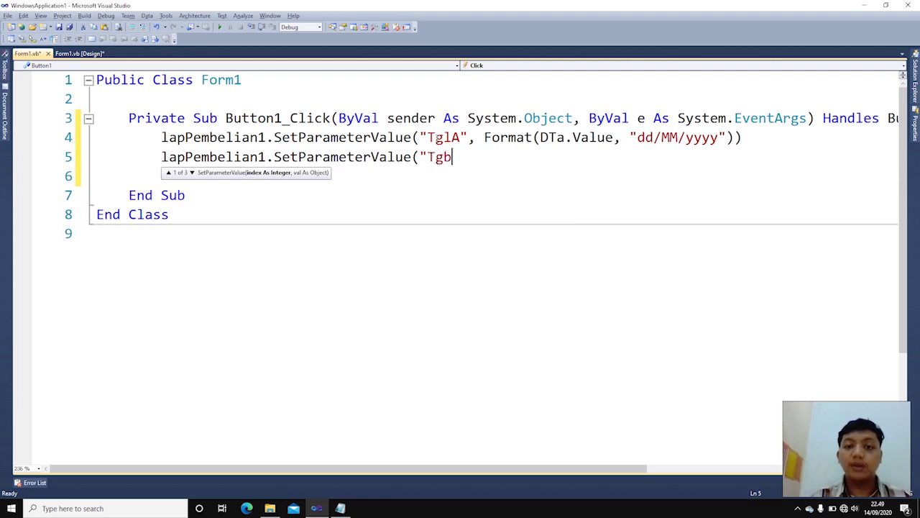